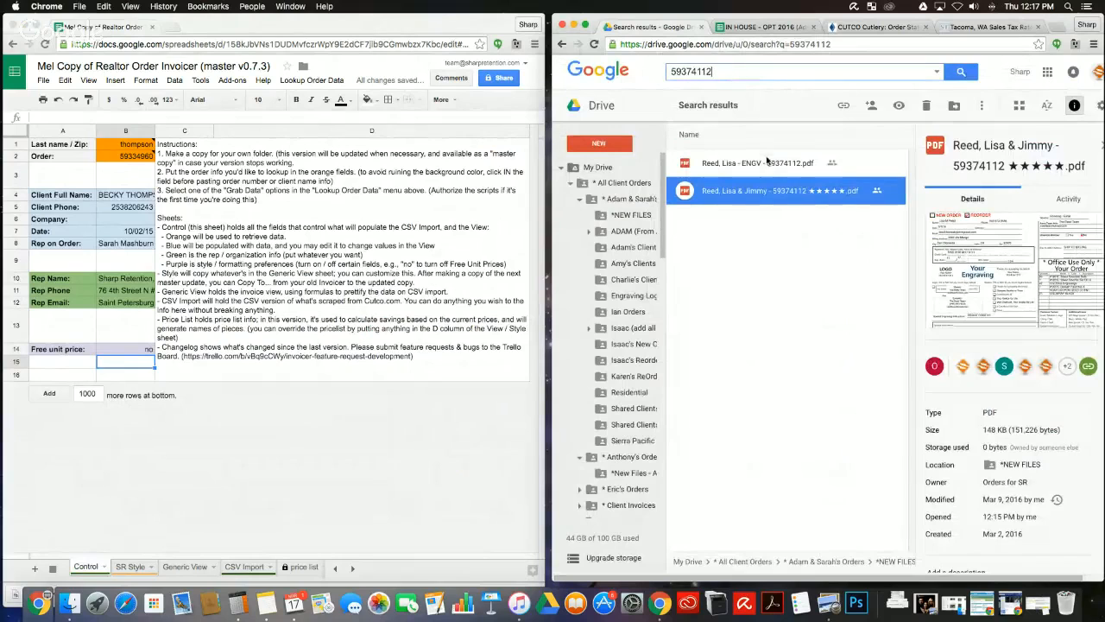
# Step: Open the client's order form PDF and paste its order number into B2
pyautogui.doubleClick(767, 191)
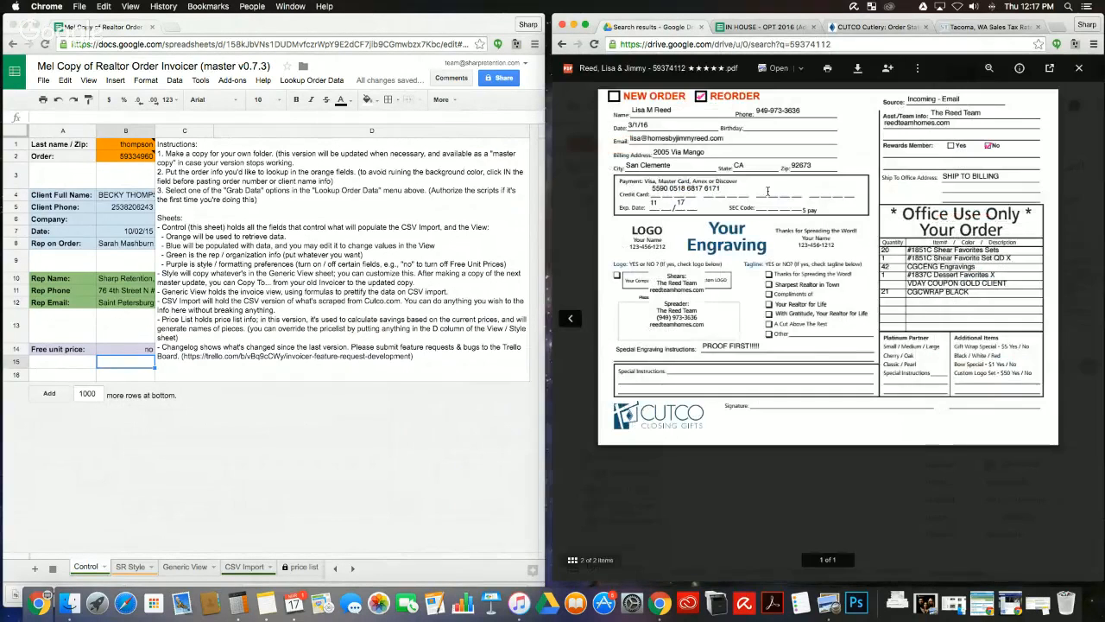
pyautogui.click(131, 157)
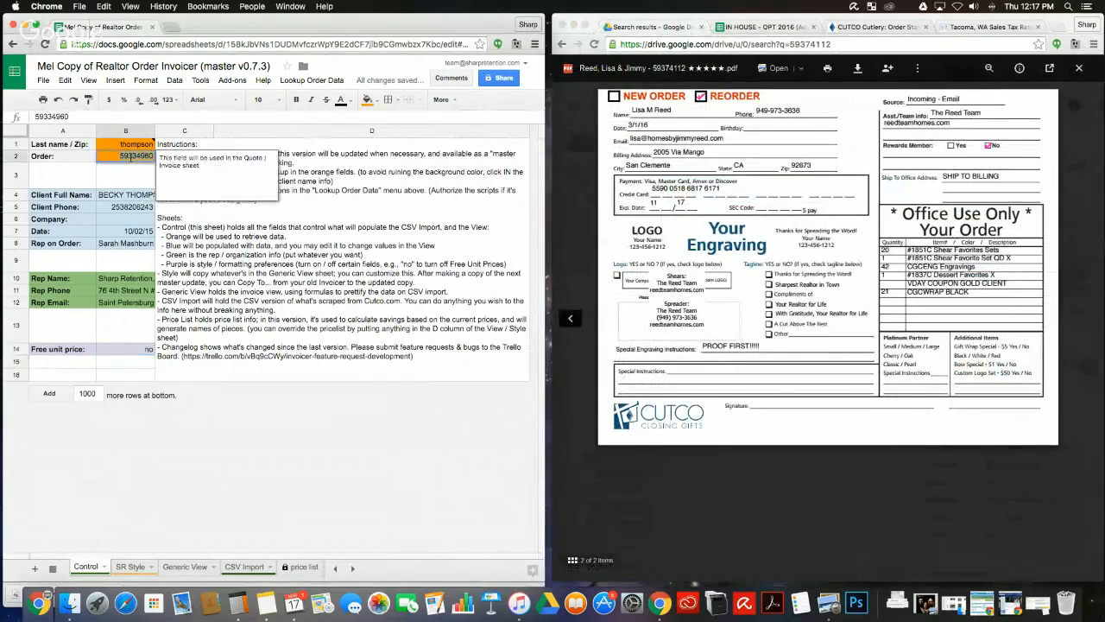
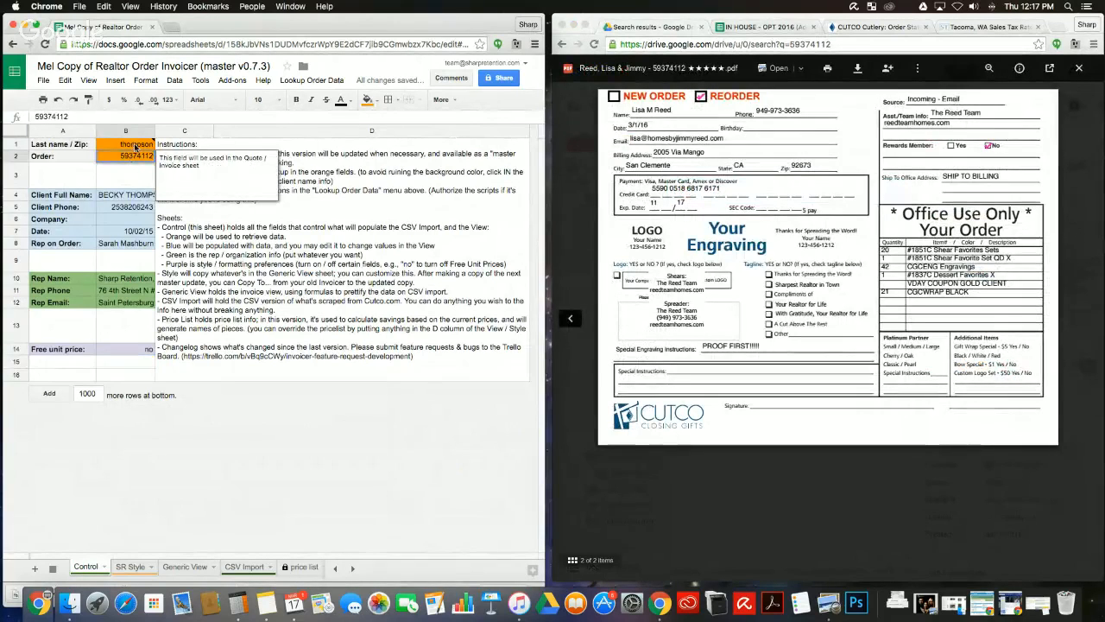
# Step: Enter the client's last name in B1 and run Lookup Order Data > Grab Data
pyautogui.click(135, 146)
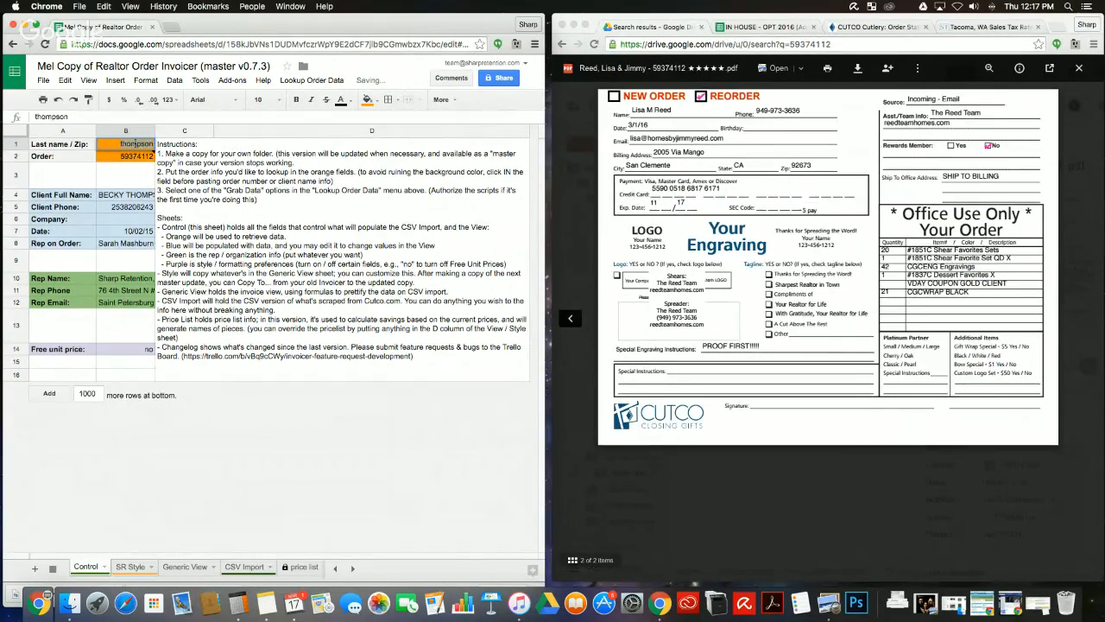
pyautogui.write('reed')
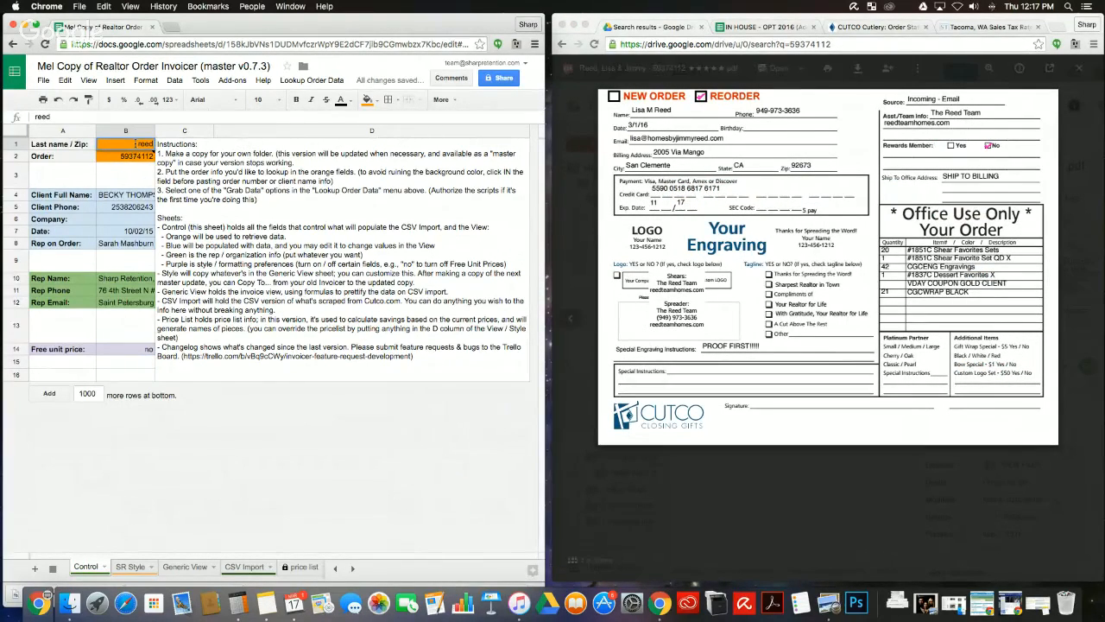
pyautogui.click(213, 203)
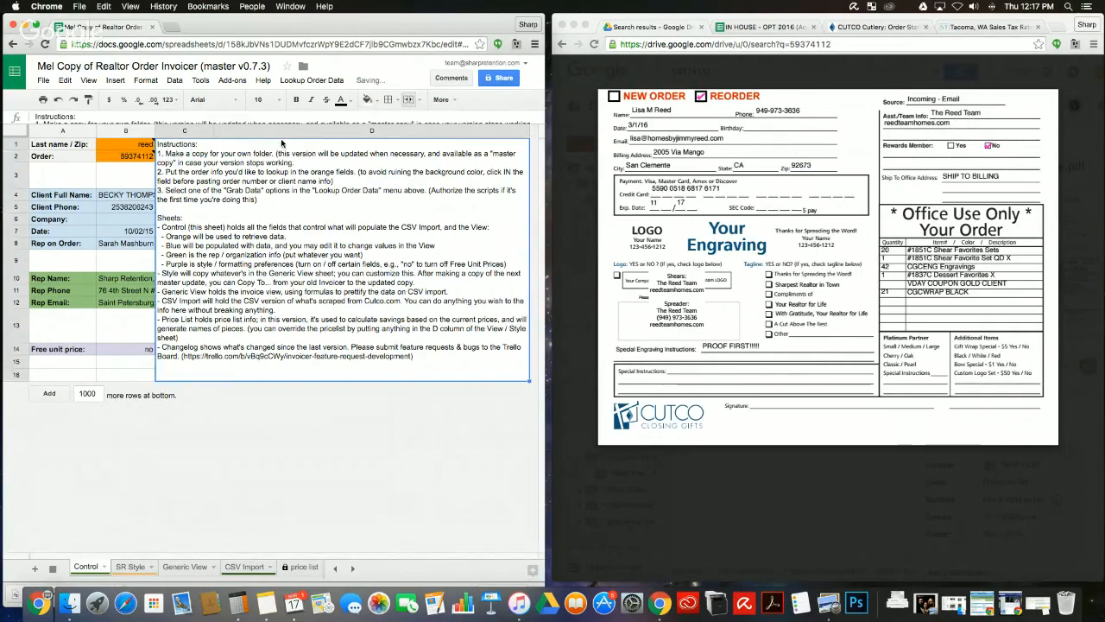
pyautogui.click(313, 82)
pyautogui.click(328, 131)
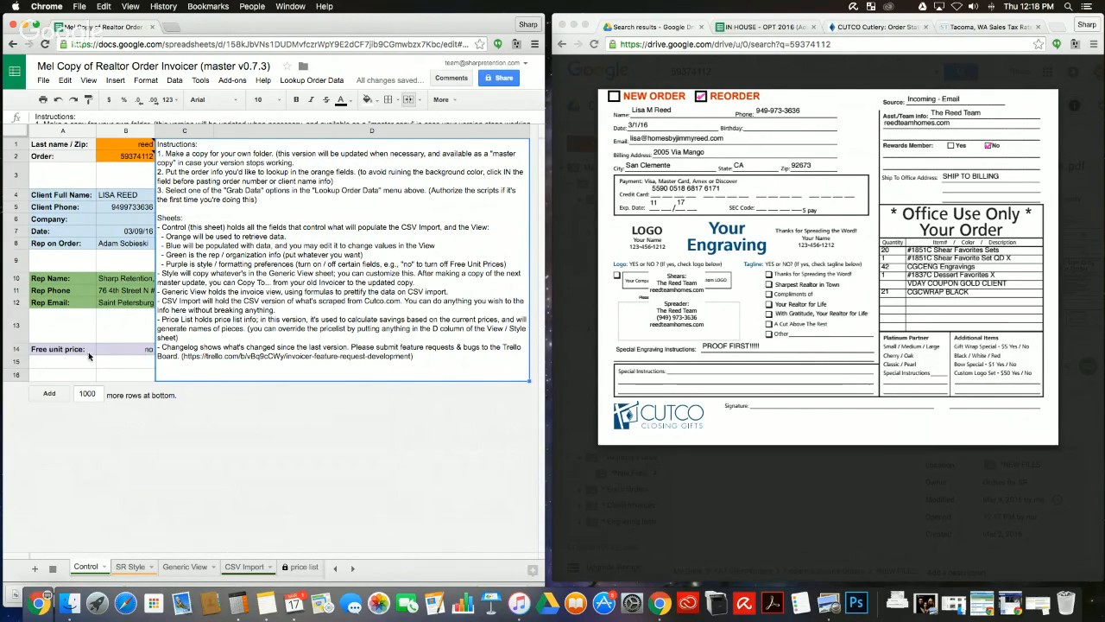
pyautogui.click(125, 354)
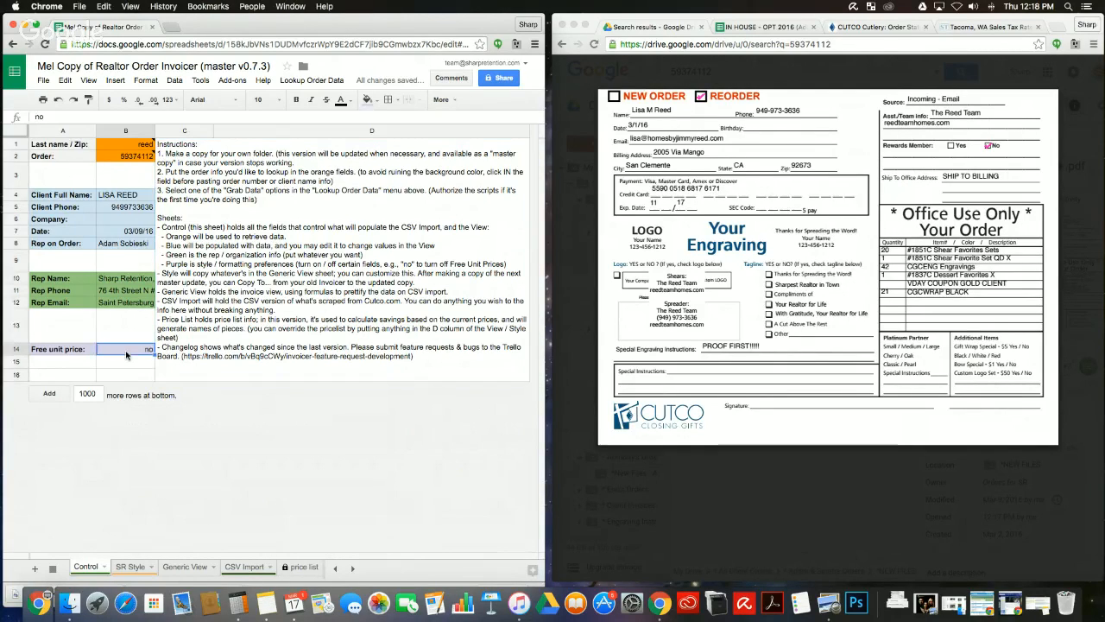
pyautogui.write('yes')
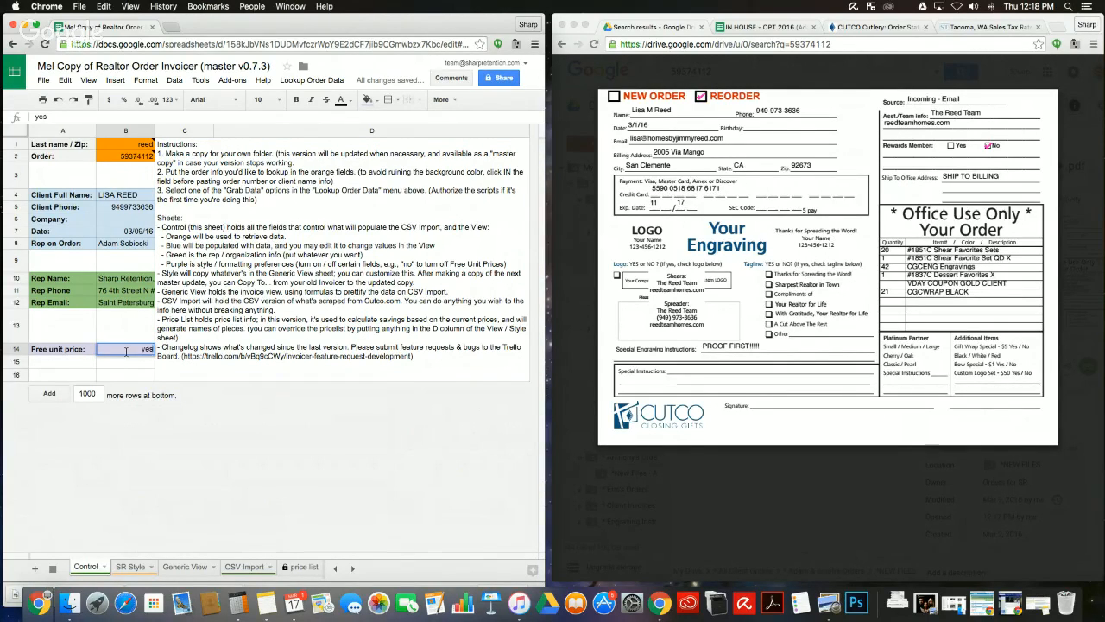
pyautogui.click(136, 570)
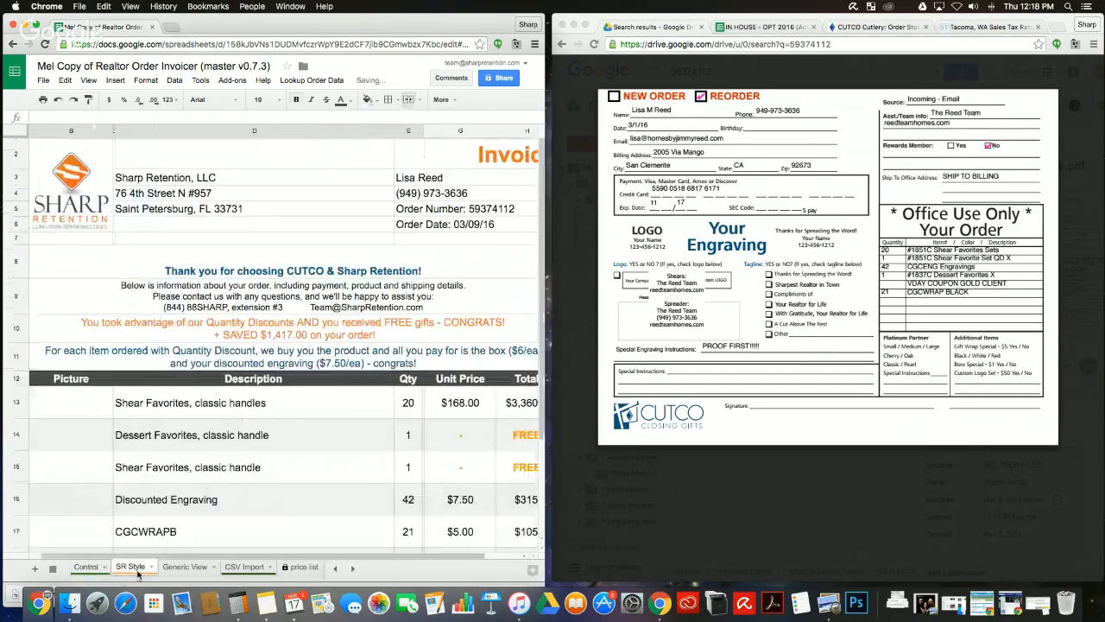
pyautogui.scroll(-3, 285, 363)
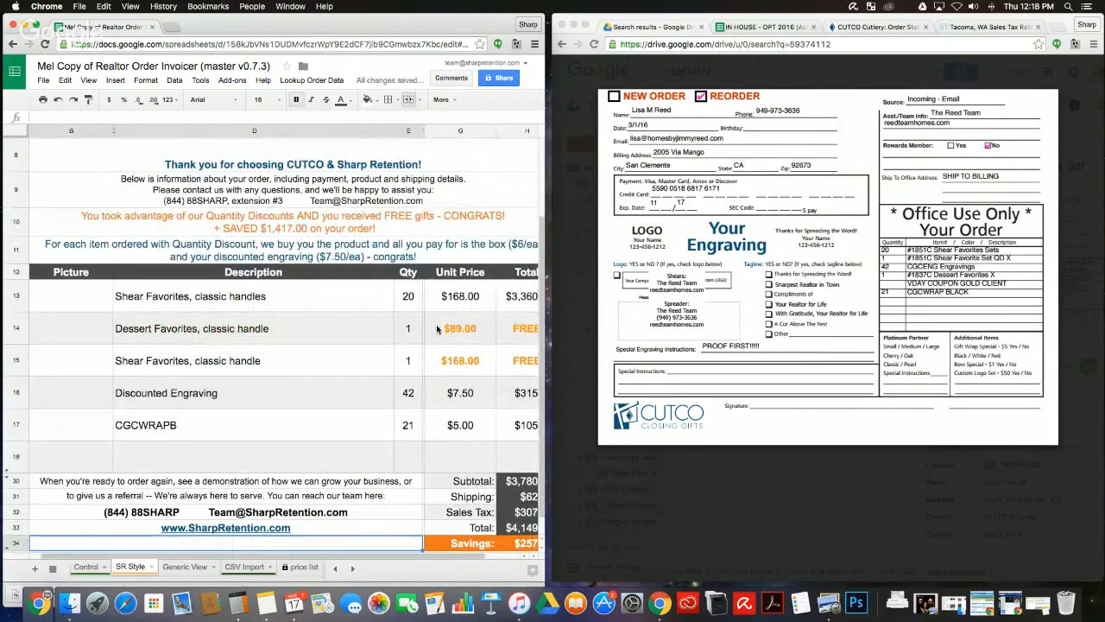
pyautogui.click(454, 335)
pyautogui.click(362, 360)
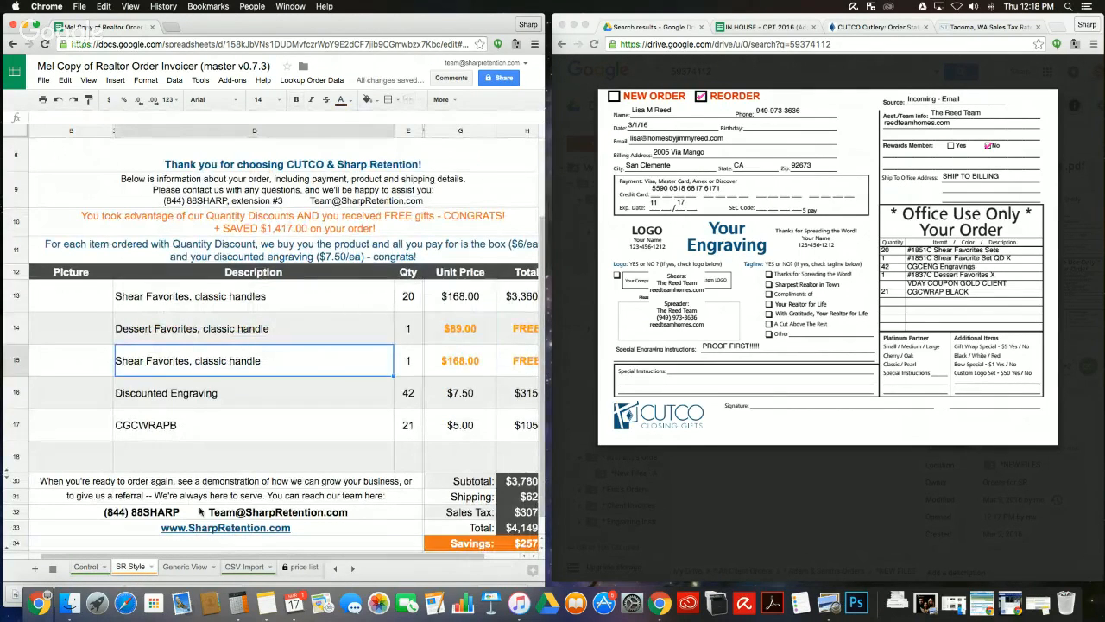
pyautogui.click(87, 568)
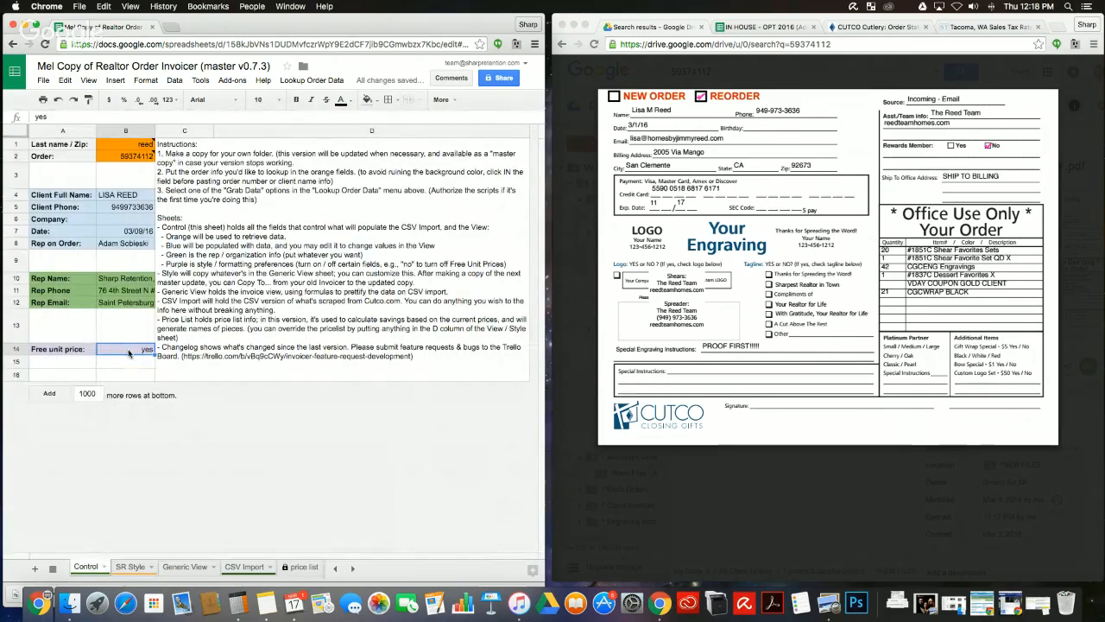
pyautogui.click(128, 349)
pyautogui.press('Tab')
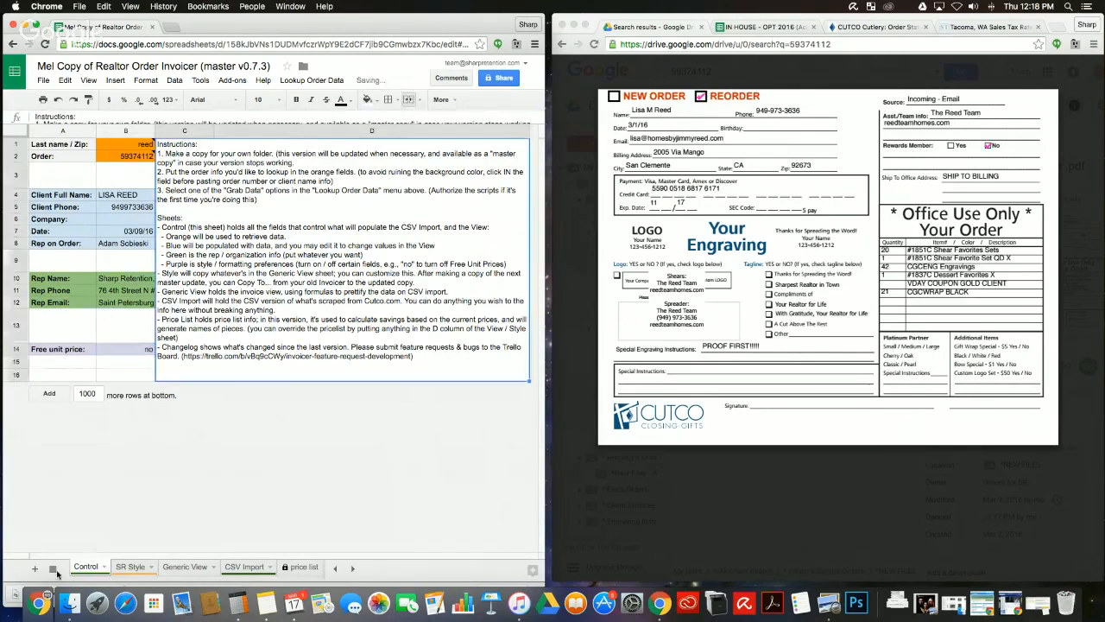
pyautogui.click(130, 566)
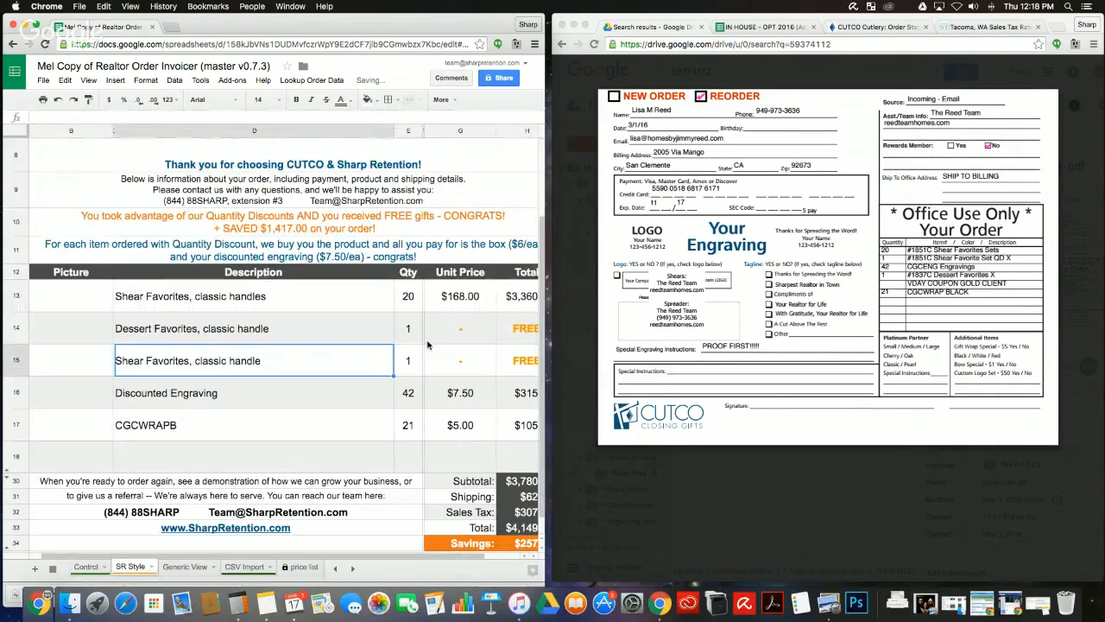
pyautogui.click(185, 566)
pyautogui.scroll(-1, 397, 335)
pyautogui.click(443, 297)
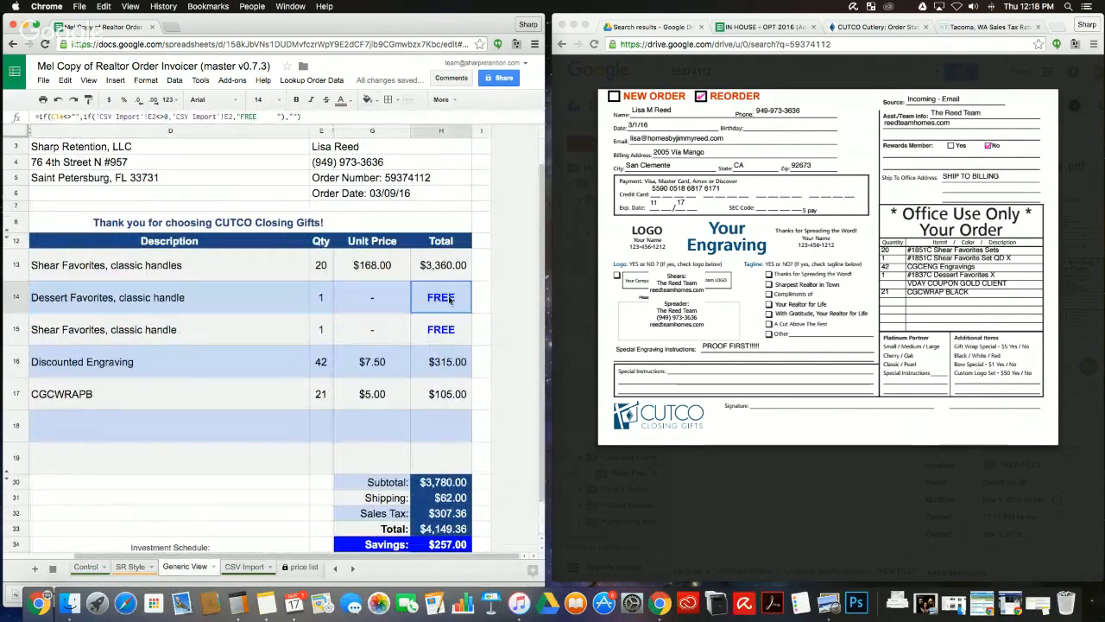
pyautogui.moveTo(444, 297); pyautogui.dragTo(441, 327)
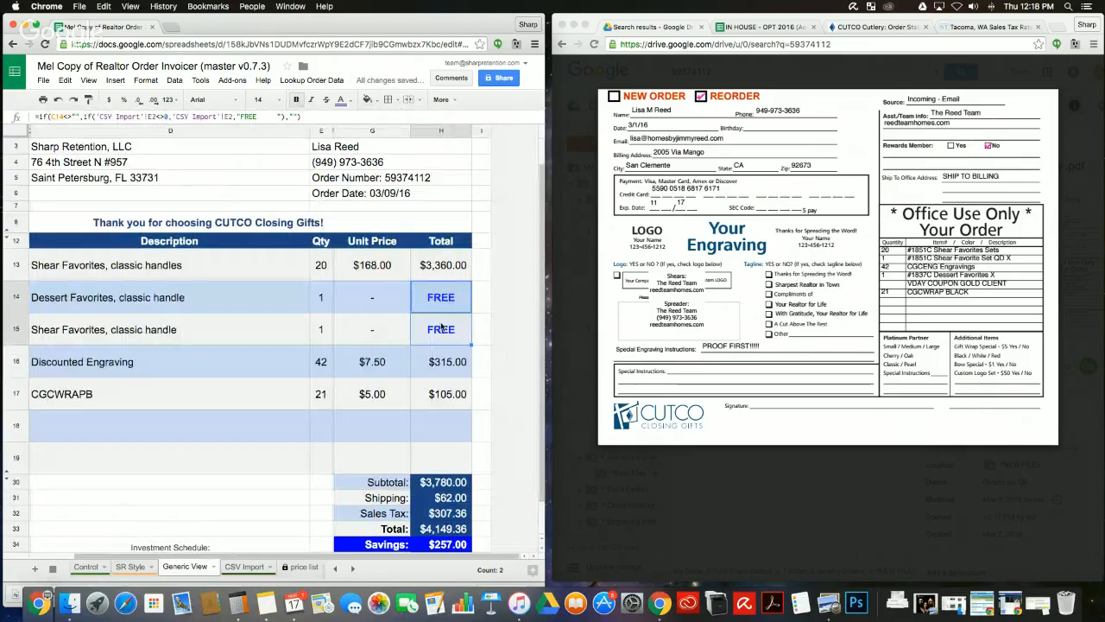
pyautogui.moveTo(384, 300); pyautogui.dragTo(379, 329)
pyautogui.click(257, 326)
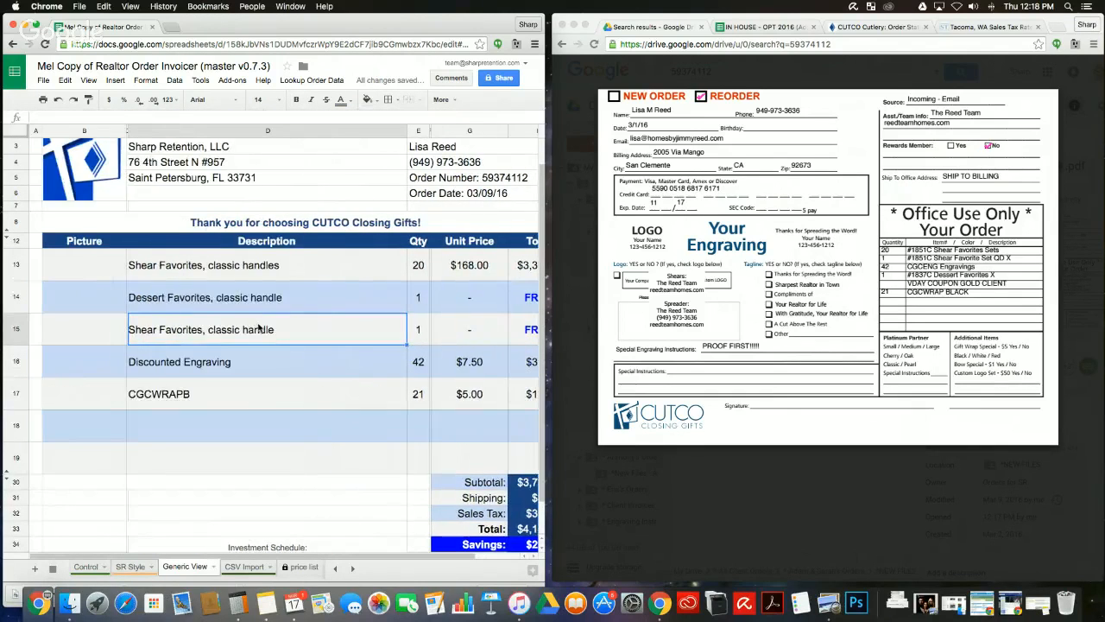
pyautogui.hscroll(3, 257, 329)
pyautogui.scroll(-1, 362, 389)
pyautogui.click(449, 498)
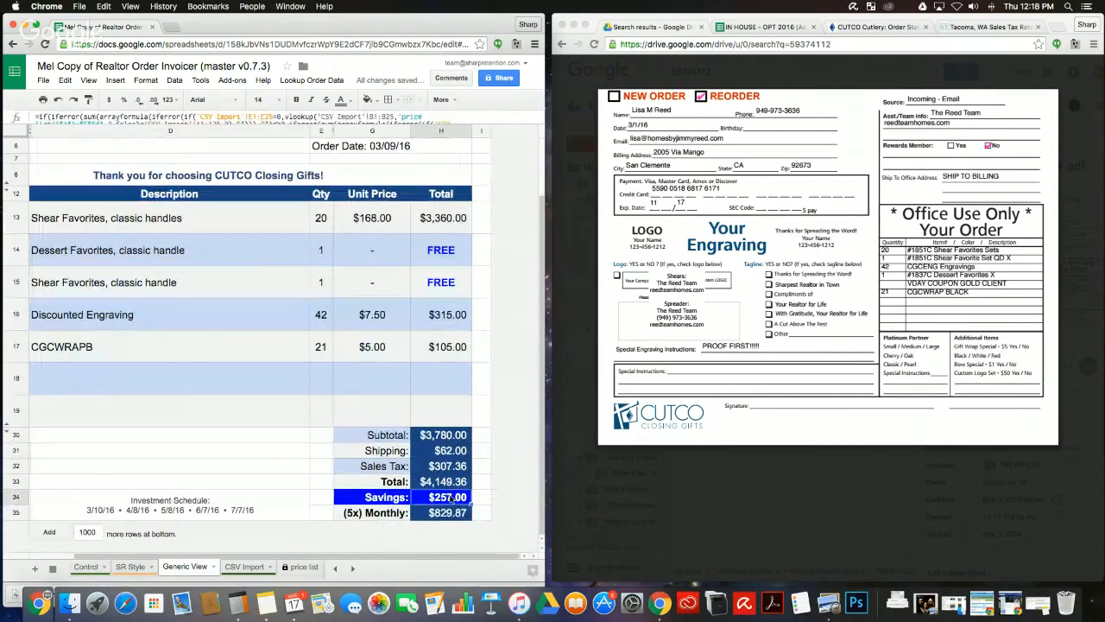
# Step: Back on the Control sheet, read the note on last name cell B1
pyautogui.click(91, 569)
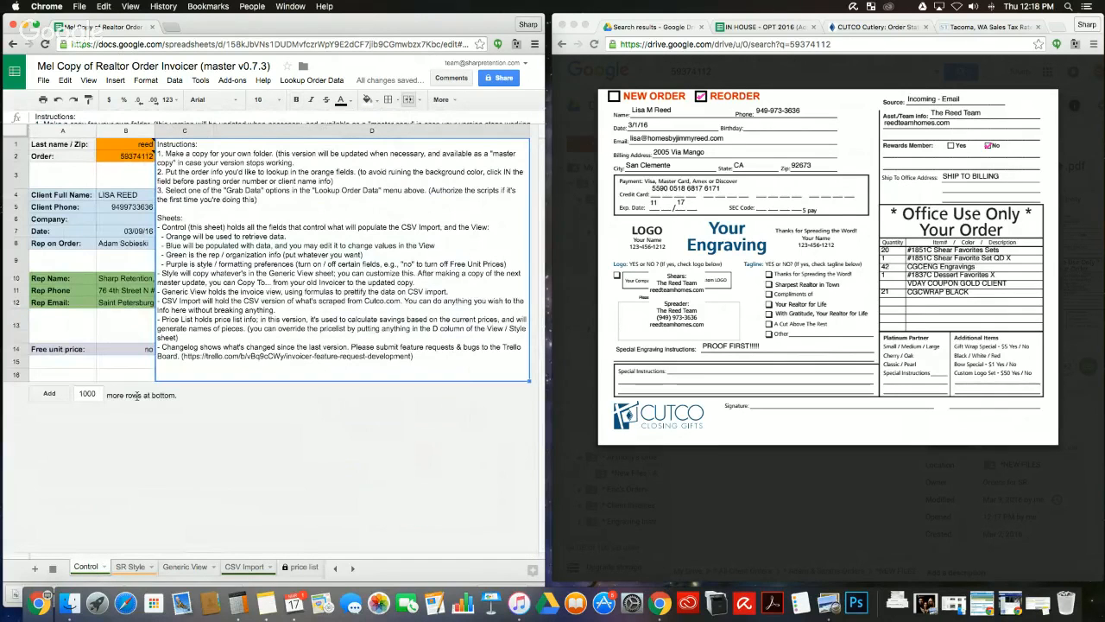
pyautogui.click(136, 146)
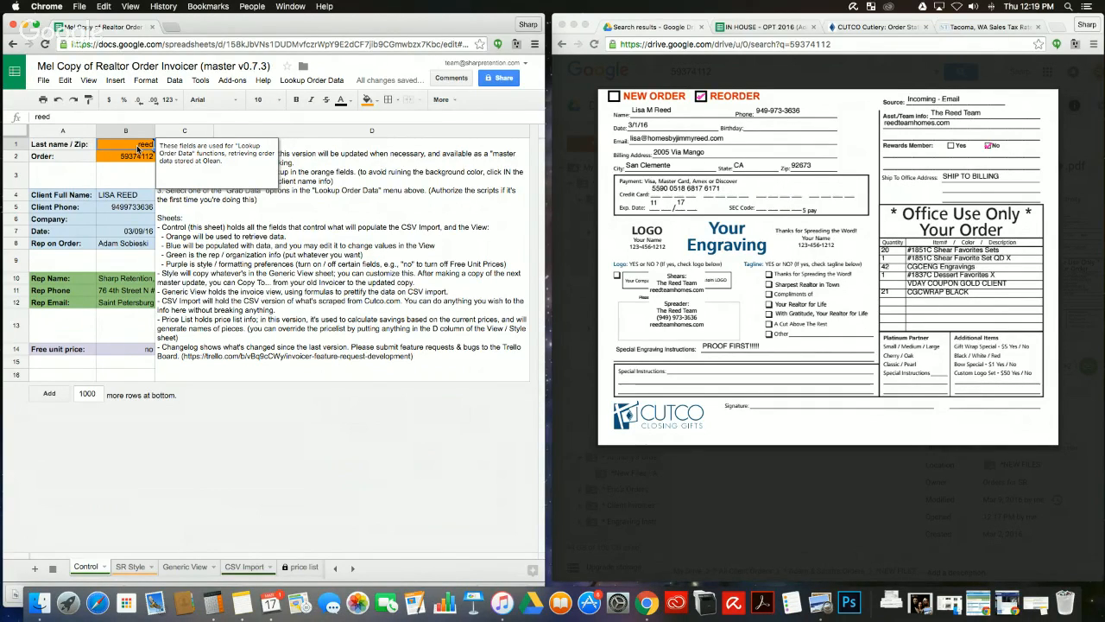
pyautogui.click(337, 269)
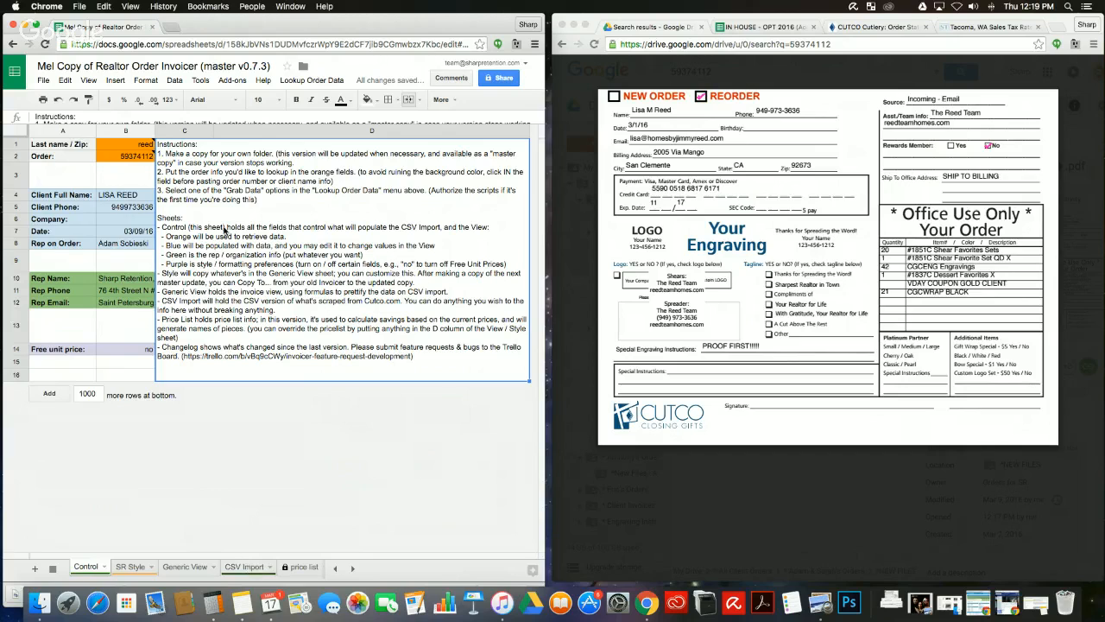
# Step: Show the CSV Import sheet scrolled up to row 1
pyautogui.moveTo(148, 144)
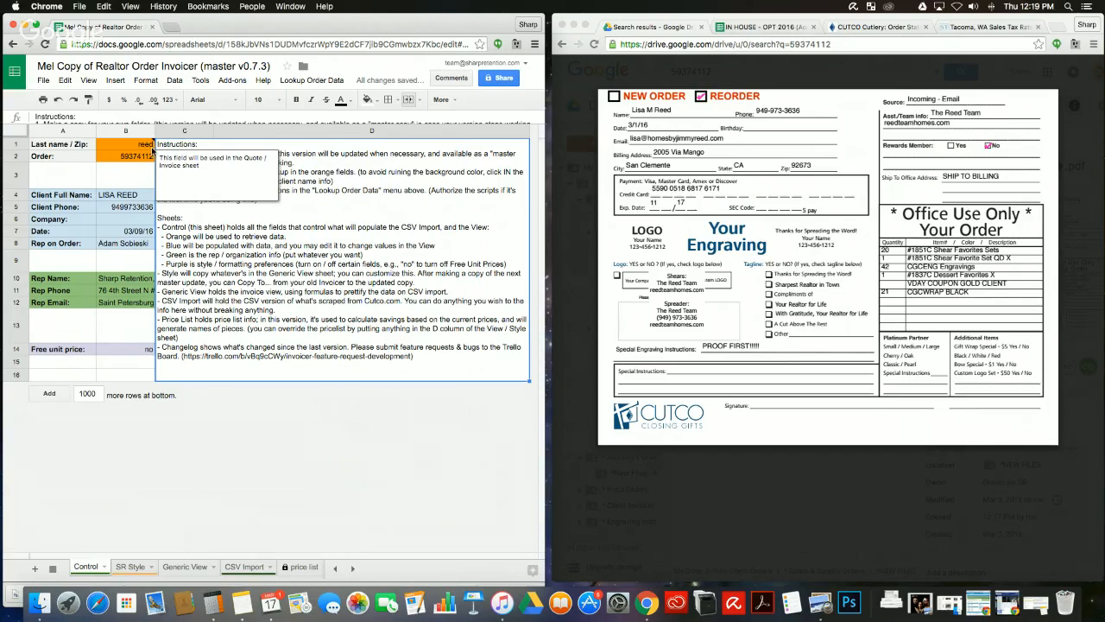
pyautogui.click(243, 567)
pyautogui.scroll(5, 259, 242)
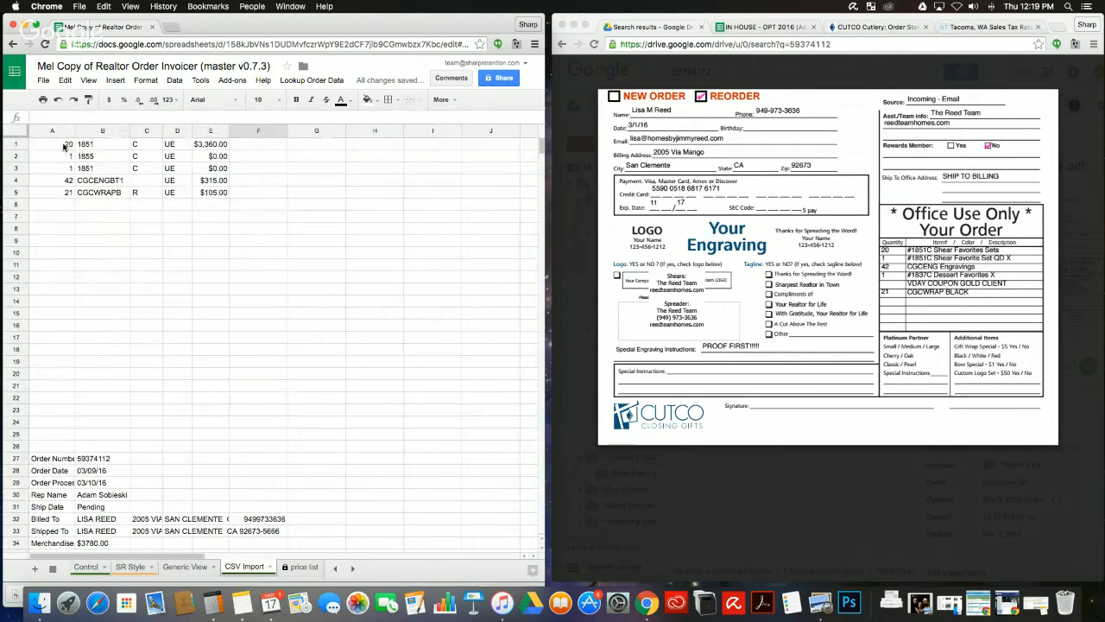
pyautogui.moveTo(63, 147); pyautogui.dragTo(220, 266)
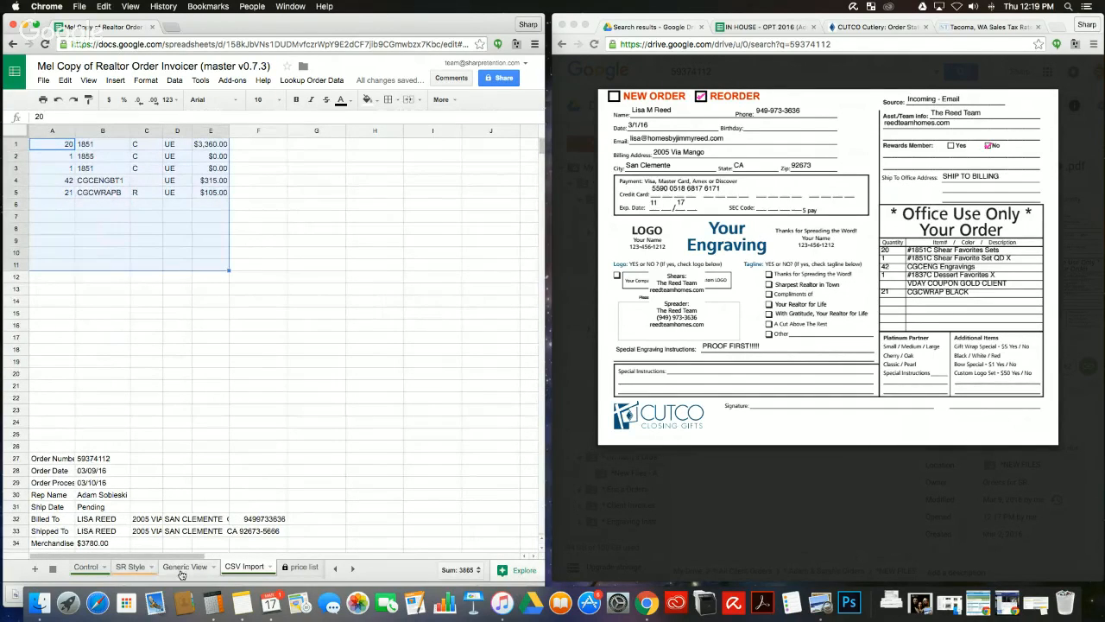
pyautogui.click(183, 568)
pyautogui.scroll(3, 214, 329)
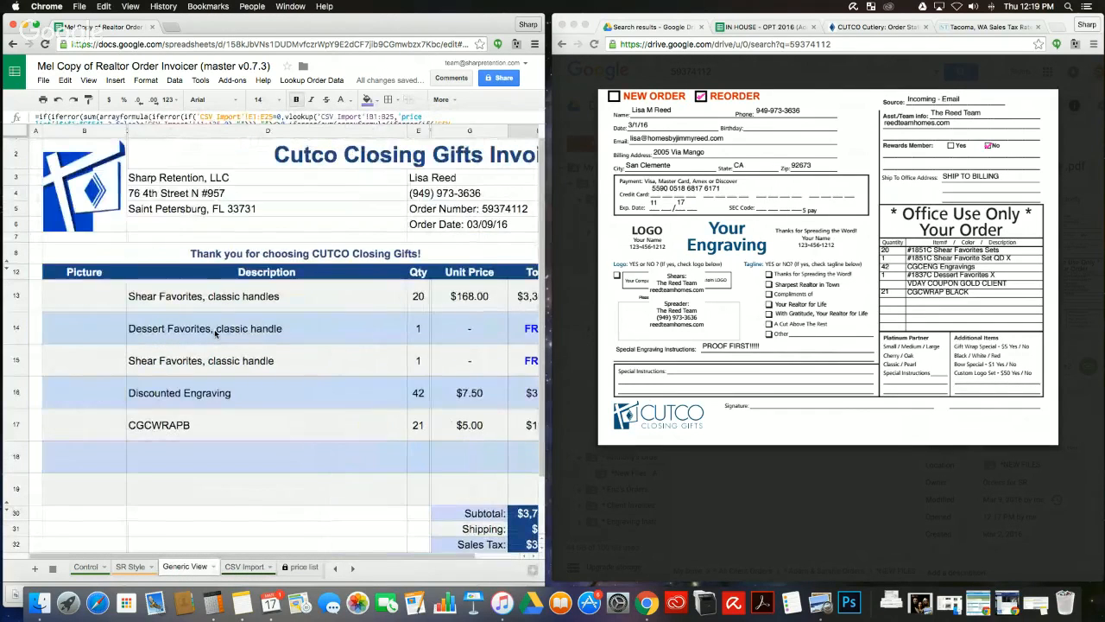
pyautogui.scroll(-2, 216, 330)
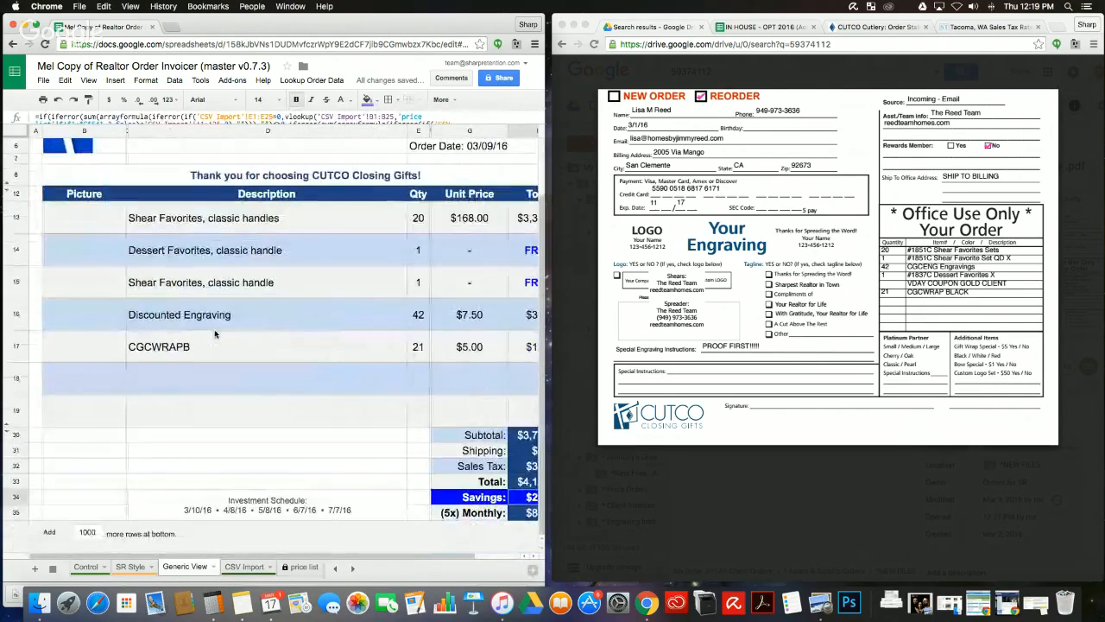
pyautogui.click(247, 568)
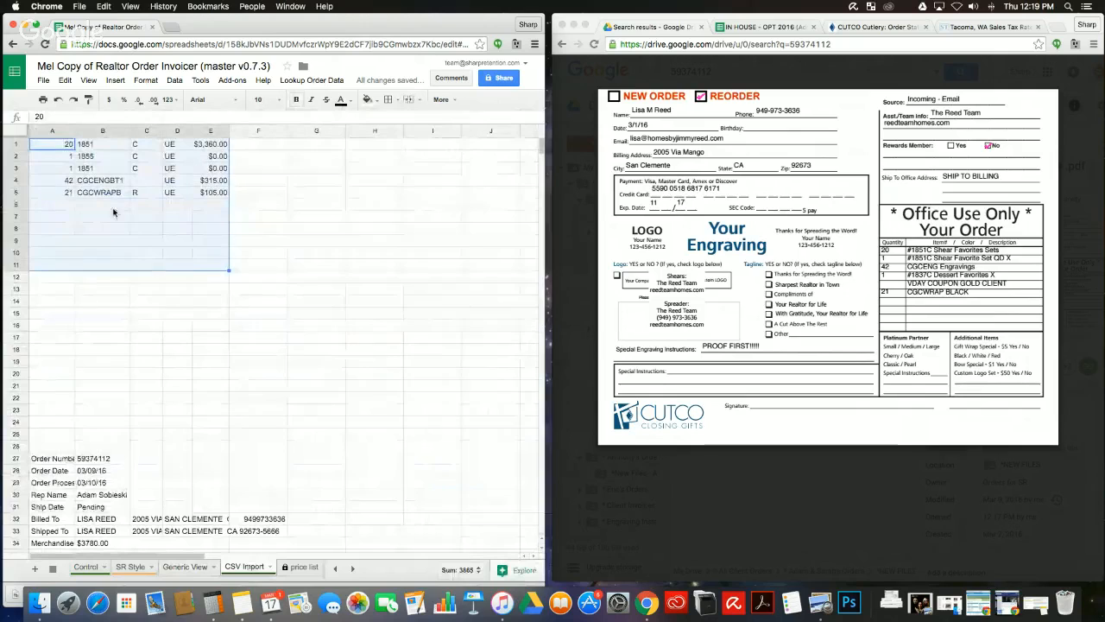
pyautogui.keyDown('shift'); pyautogui.click(215, 211); pyautogui.keyUp('shift')
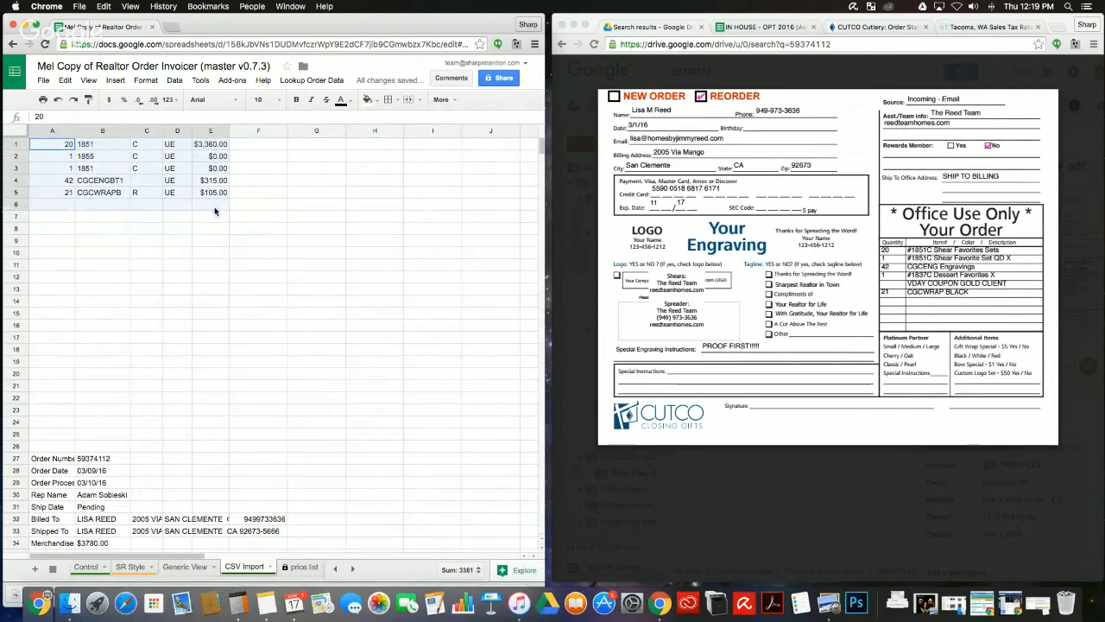
pyautogui.click(258, 265)
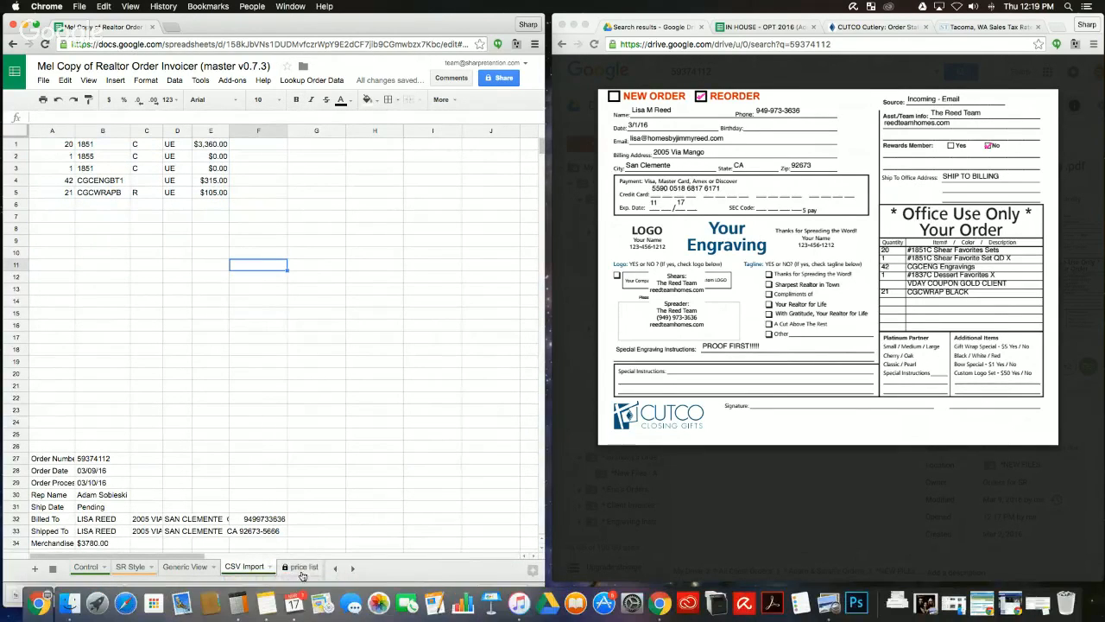
# Step: Find item 3822, Santoku-Style Club Mates, at price list row 48, then select 1851 in CSV Import B1
pyautogui.click(302, 567)
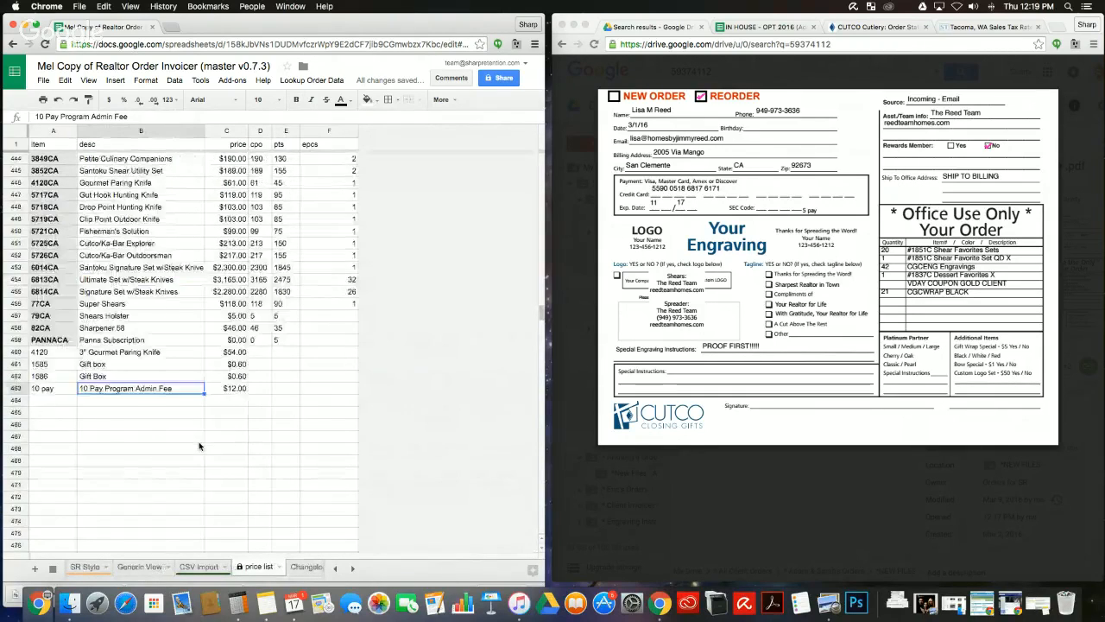
pyautogui.scroll(20, 198, 445)
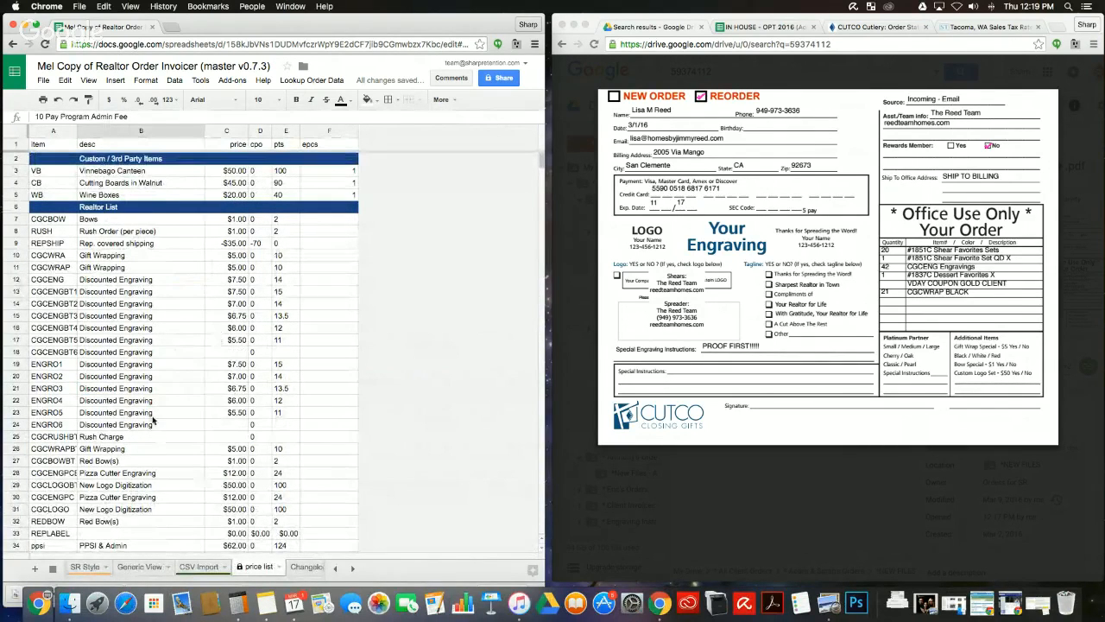
pyautogui.scroll(-1, 152, 421)
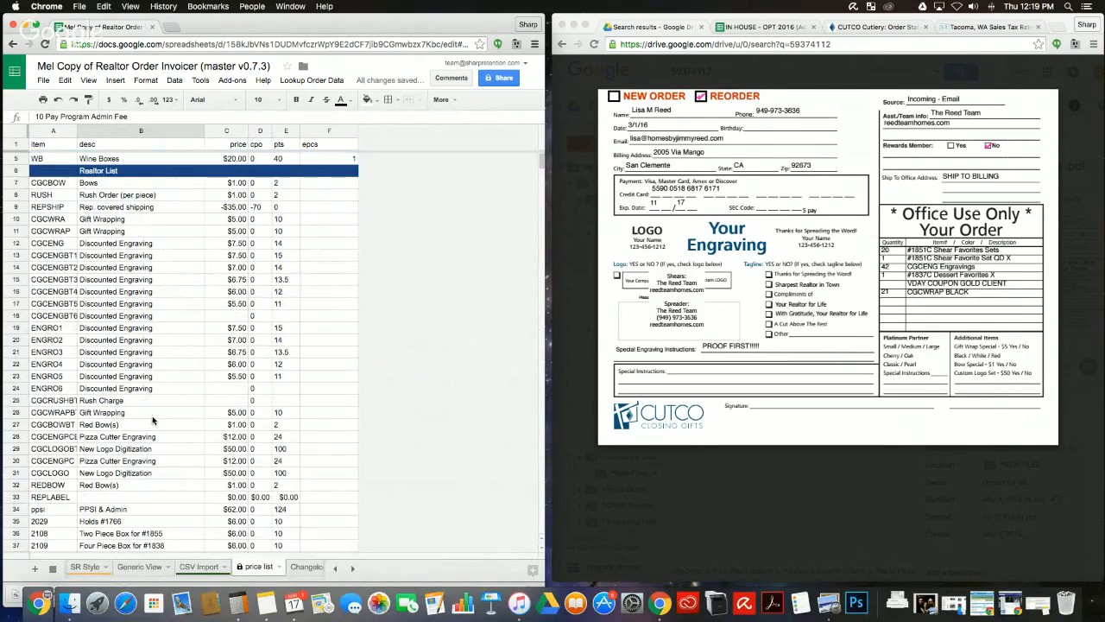
pyautogui.click(47, 131)
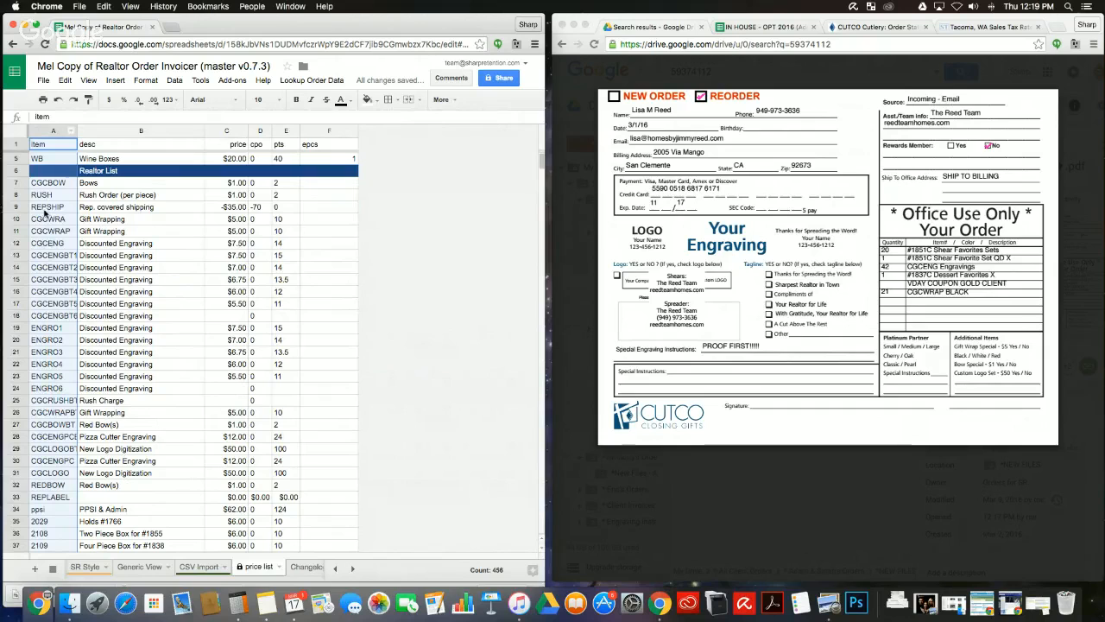
pyautogui.scroll(-2, 44, 390)
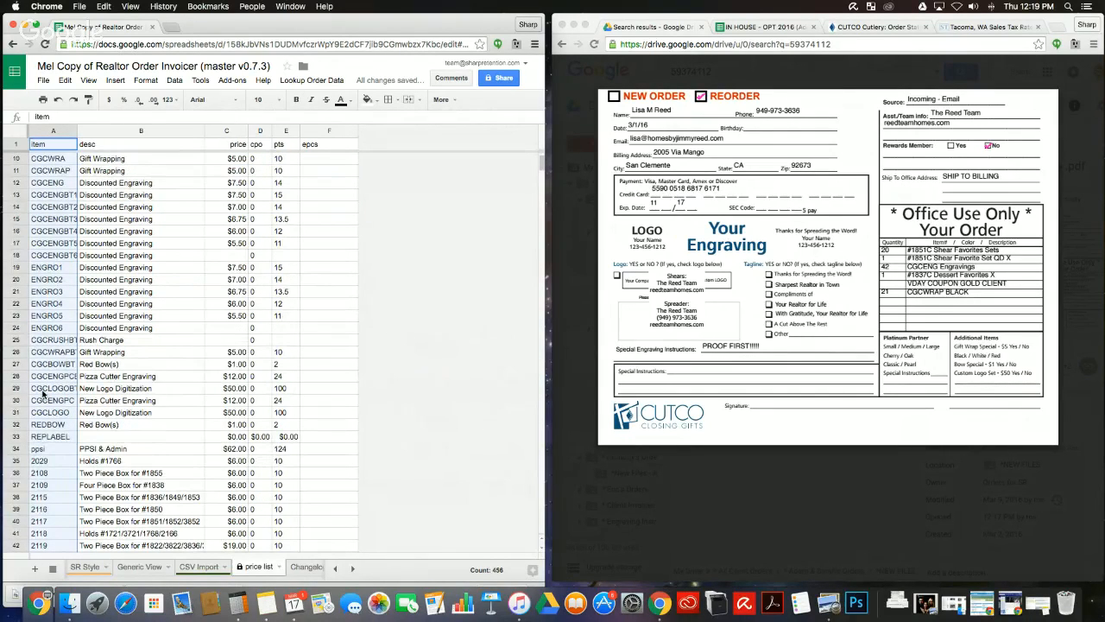
pyautogui.scroll(-7, 43, 393)
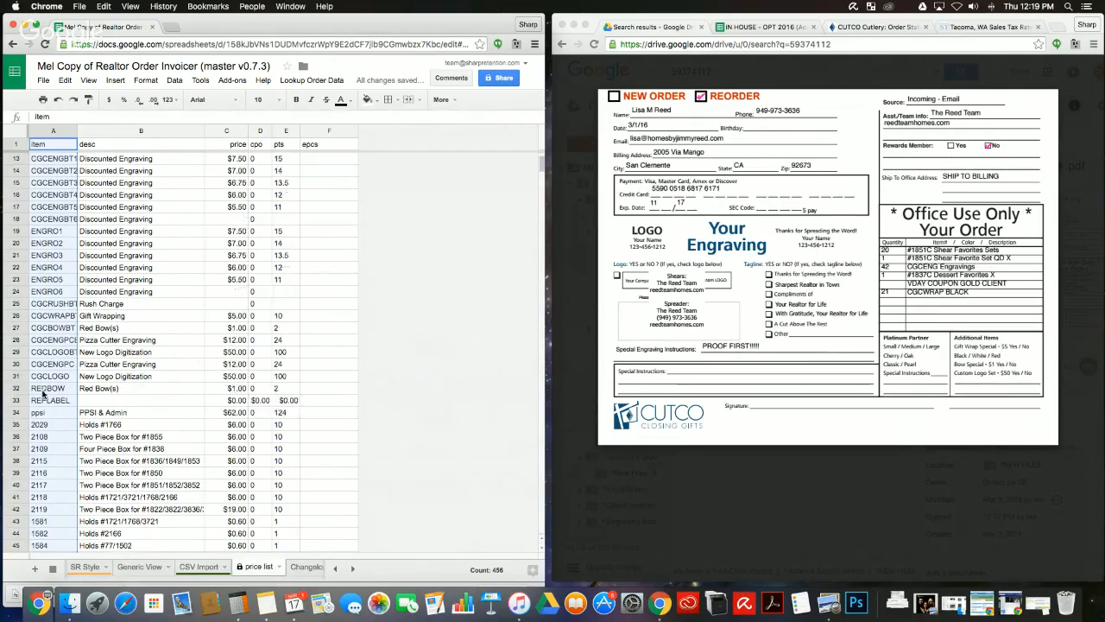
pyautogui.scroll(-1, 44, 393)
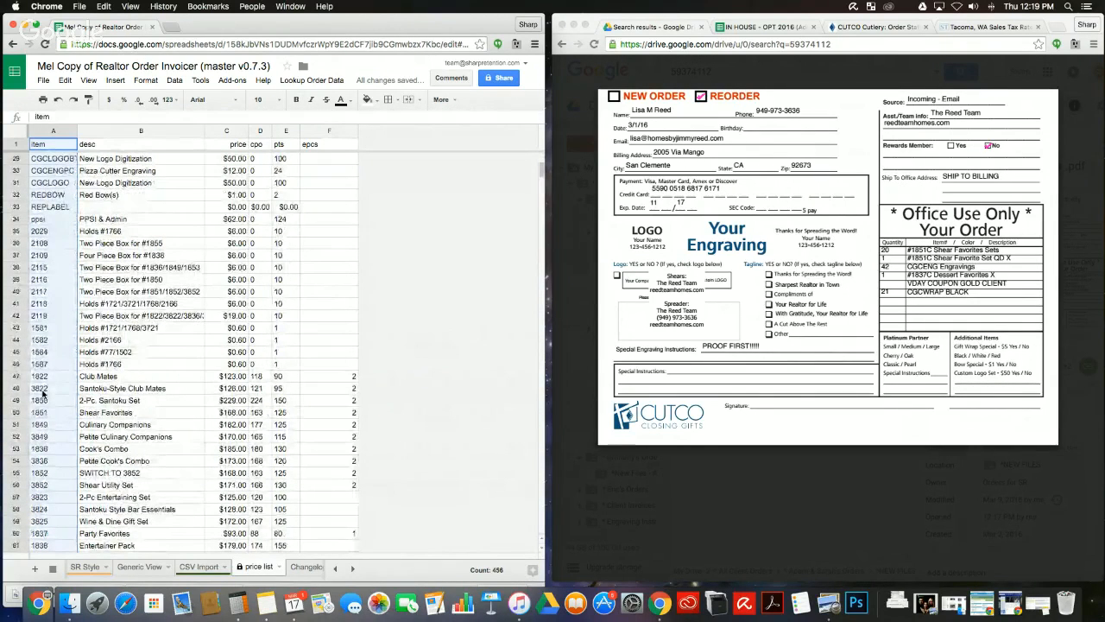
pyautogui.click(43, 390)
pyautogui.click(145, 390)
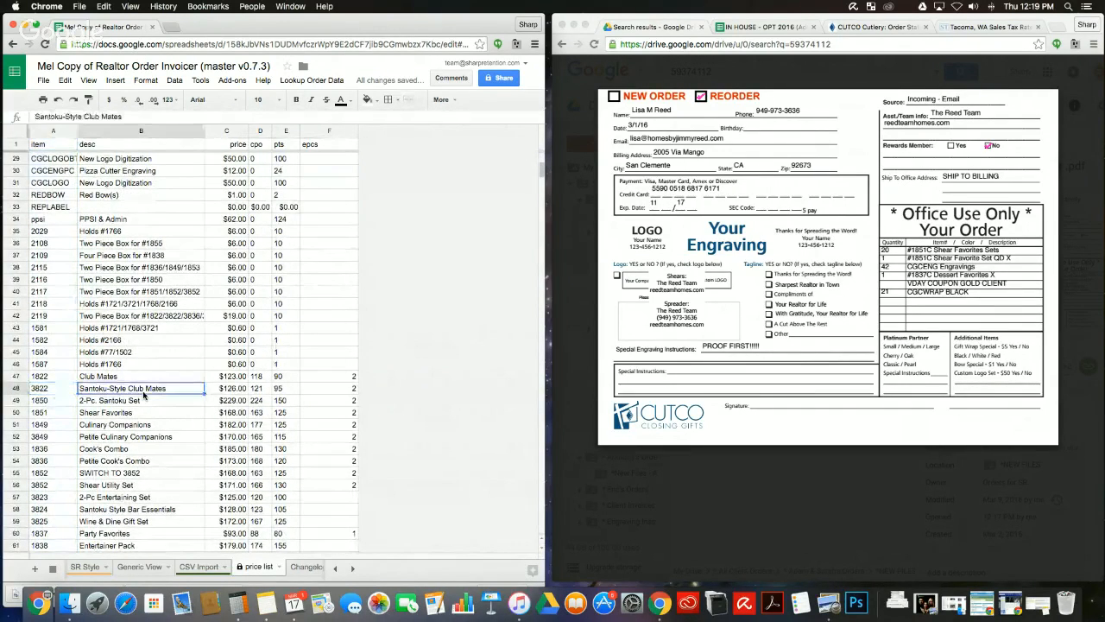
pyautogui.click(199, 567)
pyautogui.click(110, 146)
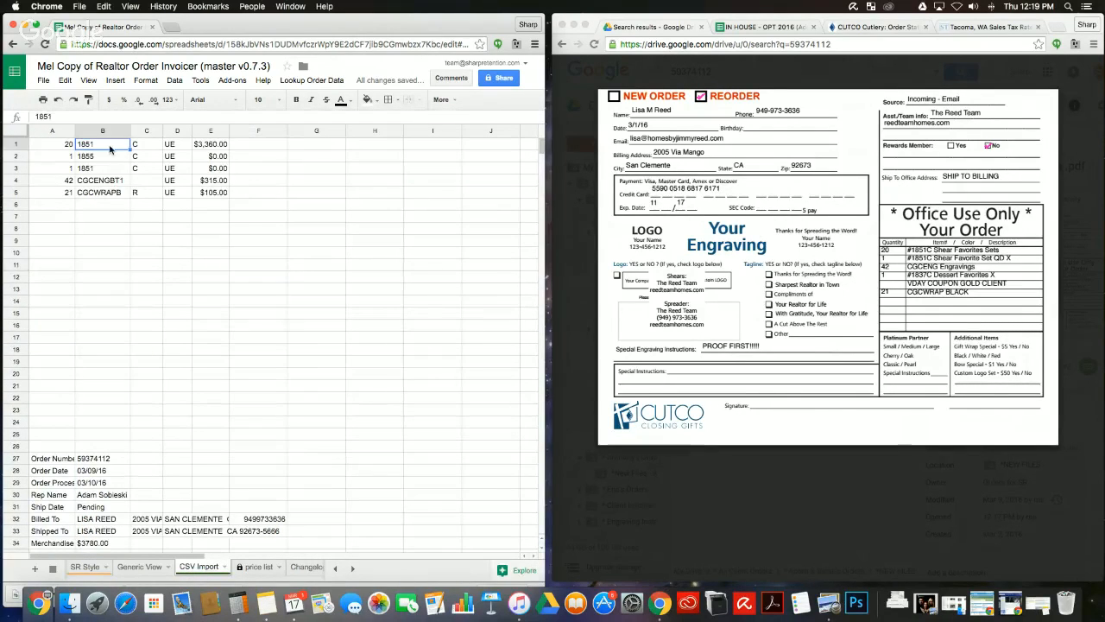
pyautogui.click(142, 568)
pyautogui.click(188, 226)
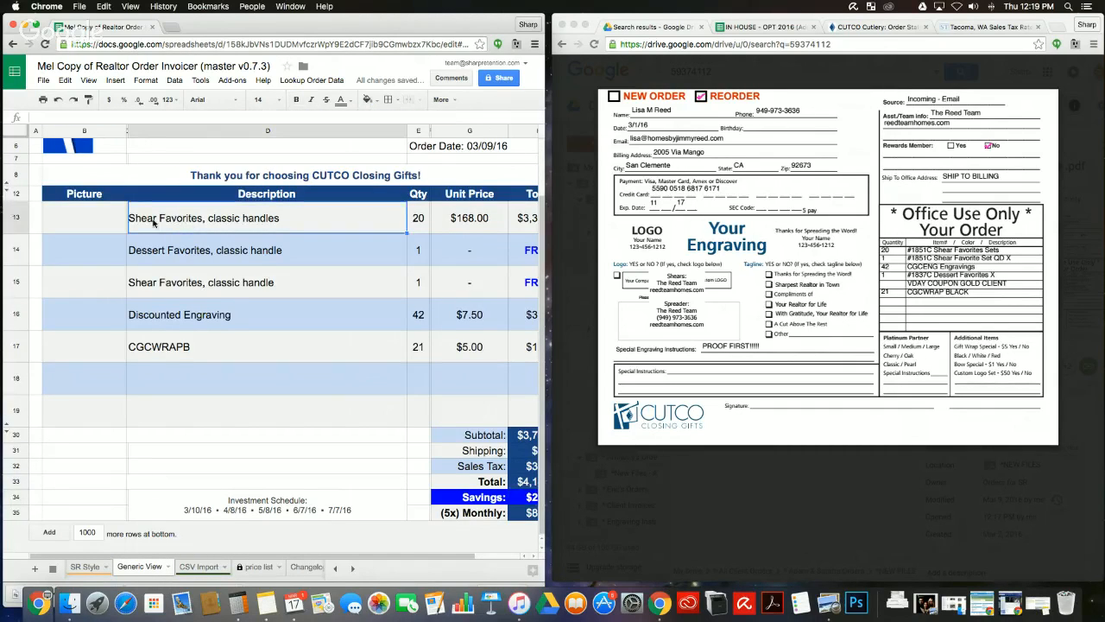
pyautogui.click(108, 222)
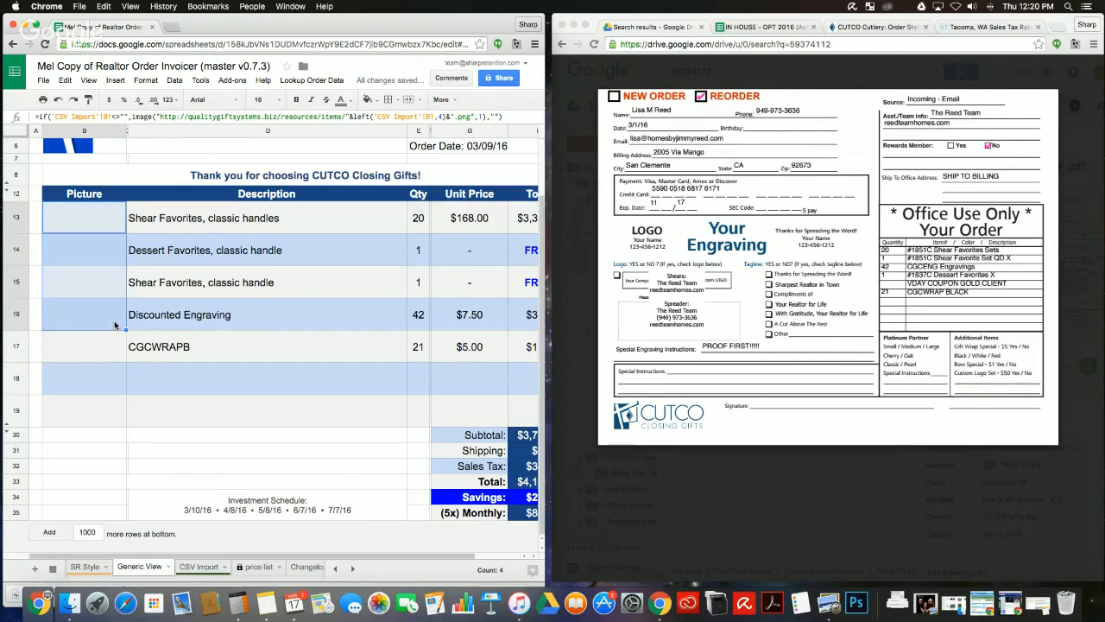
pyautogui.click(120, 213)
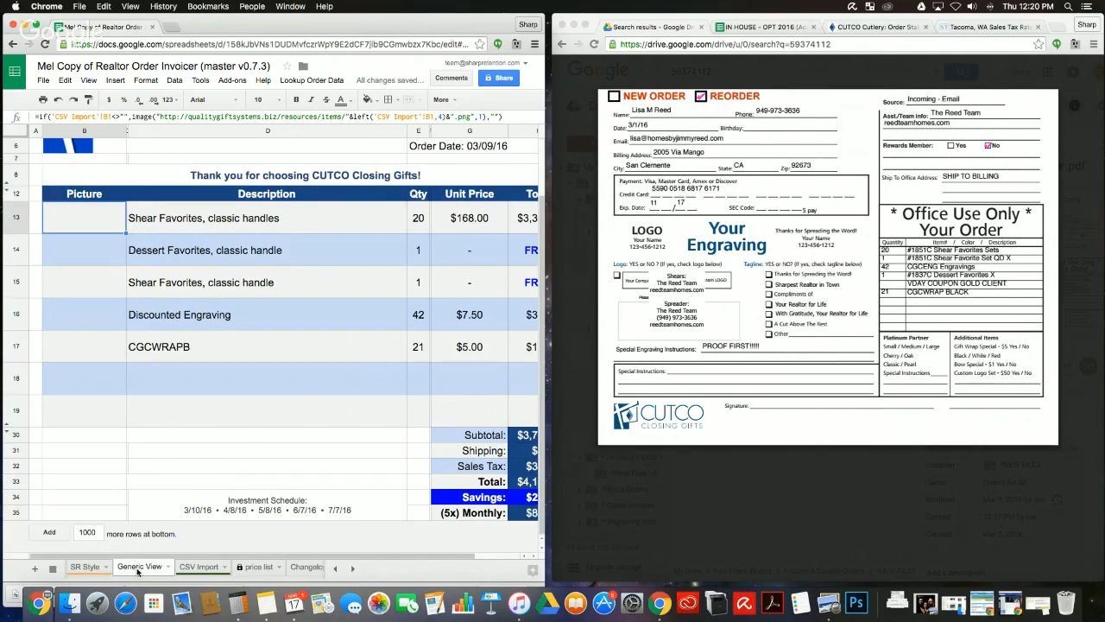
pyautogui.click(99, 568)
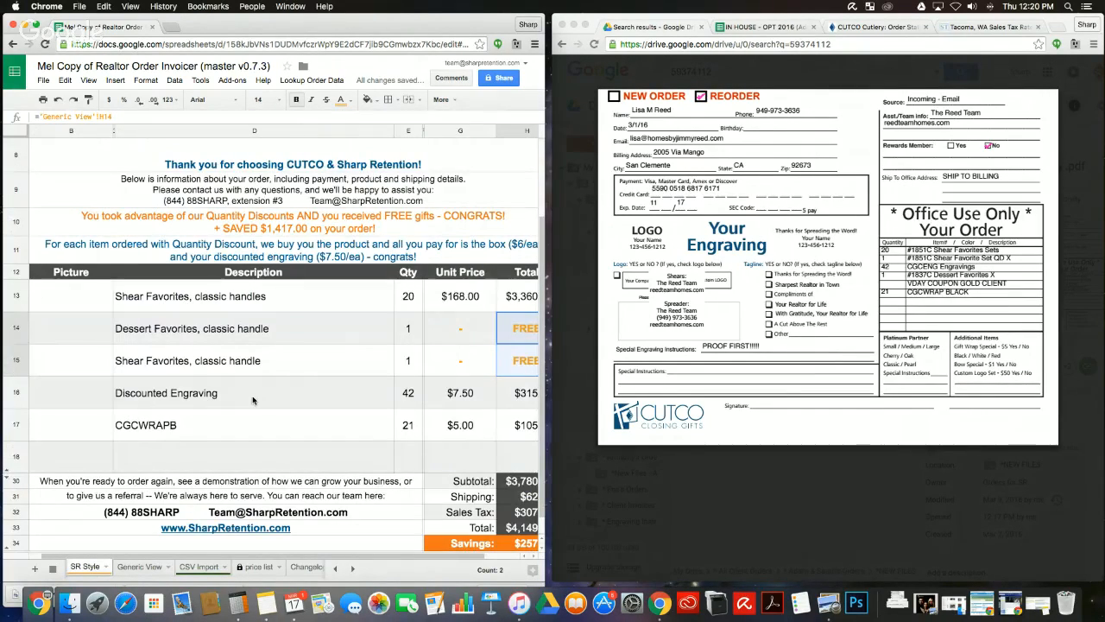
pyautogui.click(241, 568)
pyautogui.scroll(-3, 213, 468)
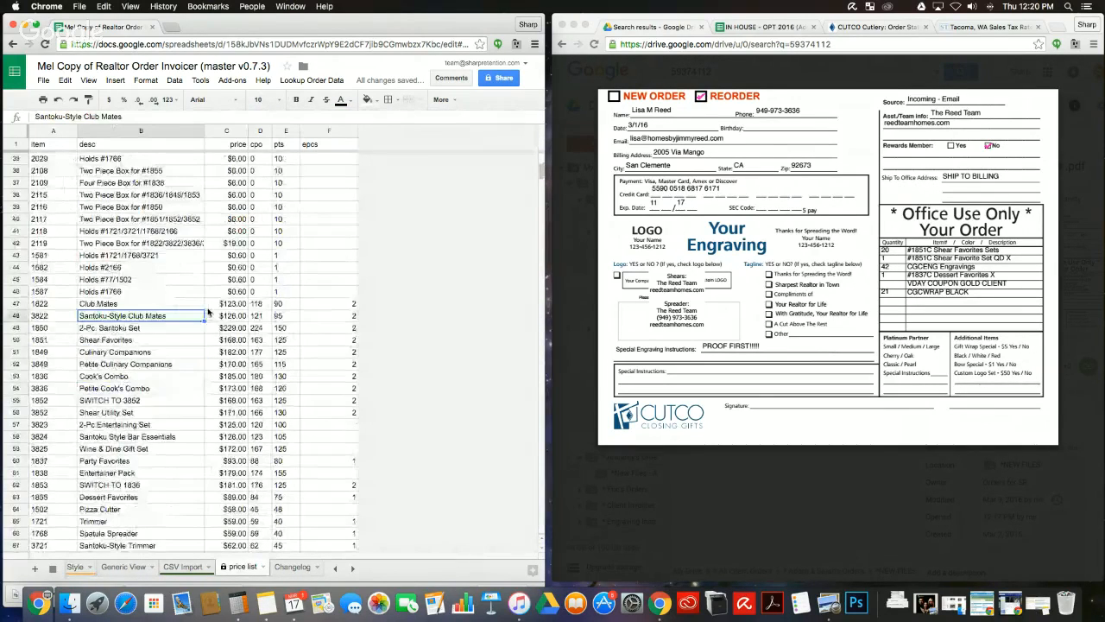
pyautogui.scroll(10, 154, 306)
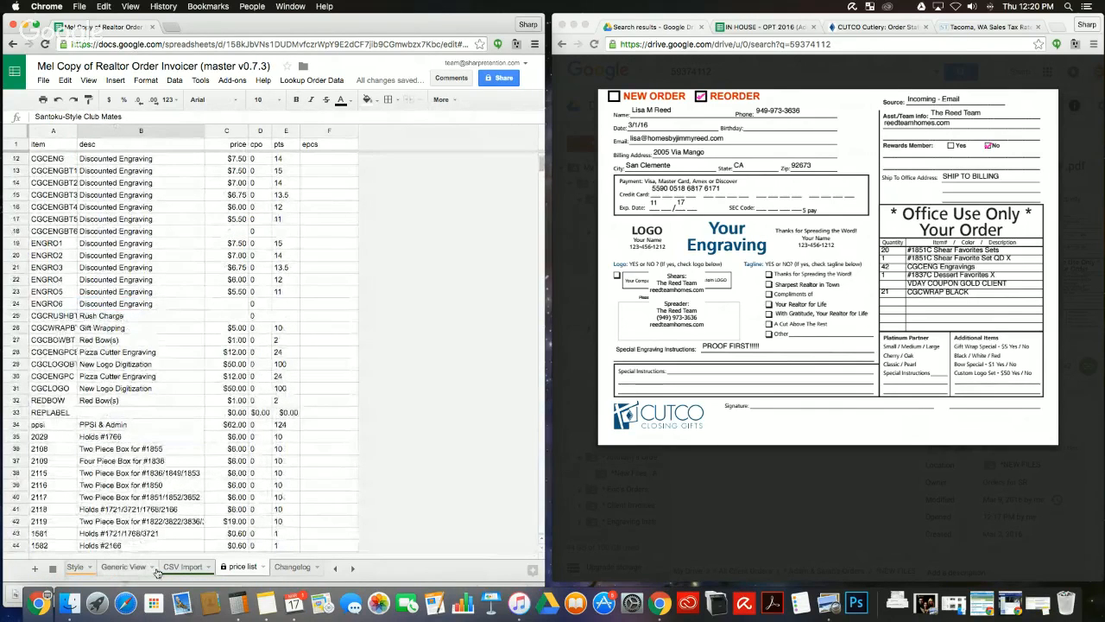
pyautogui.click(183, 568)
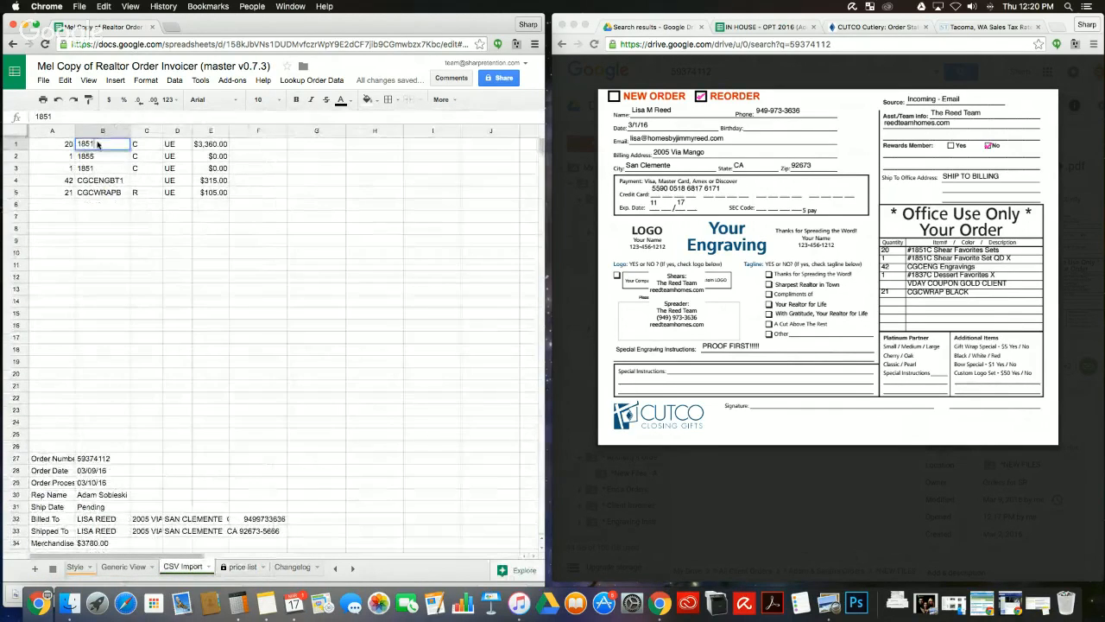
# Step: Change the first item code to 3822 and check Generic View for a product picture
pyautogui.write('3822')
pyautogui.press('Return')
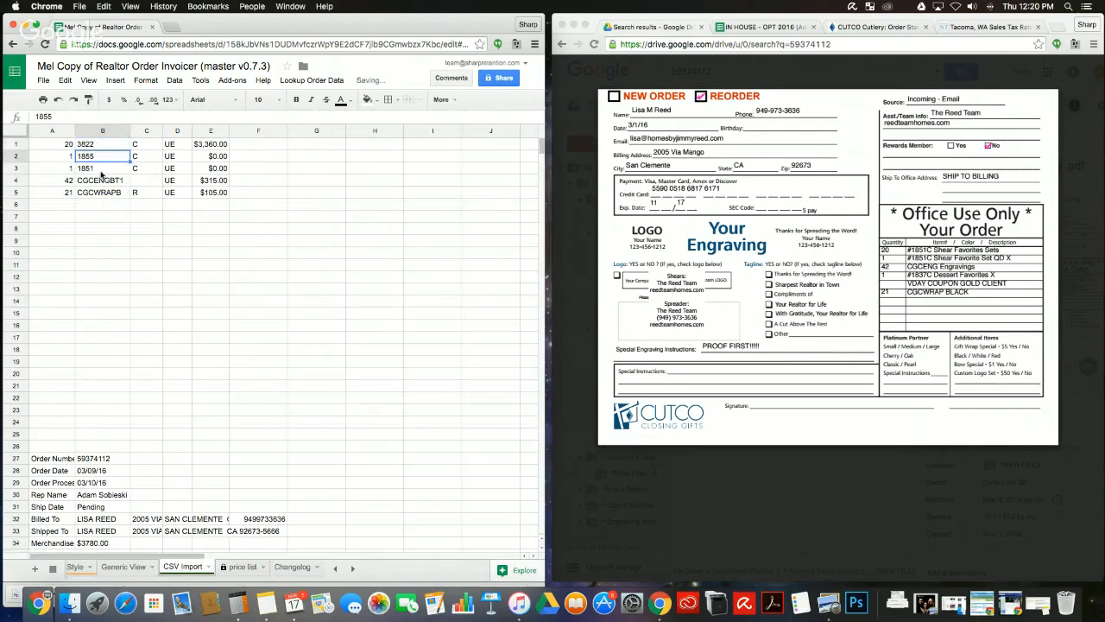
pyautogui.click(119, 572)
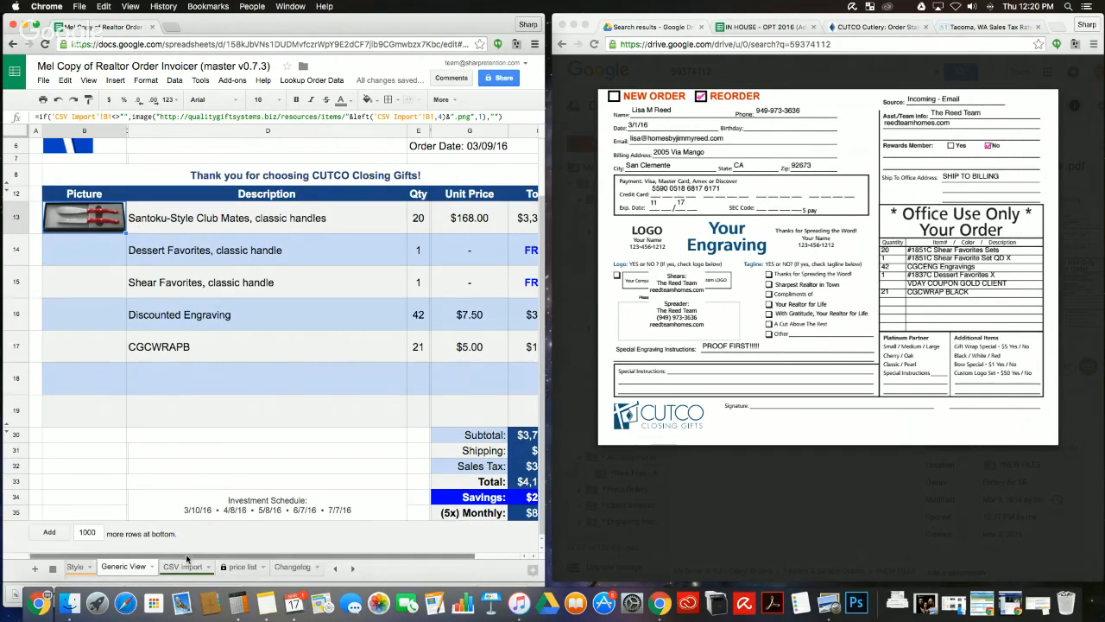
# Step: Restore the first item code on CSV Import to 1851
pyautogui.click(182, 567)
pyautogui.doubleClick(84, 145)
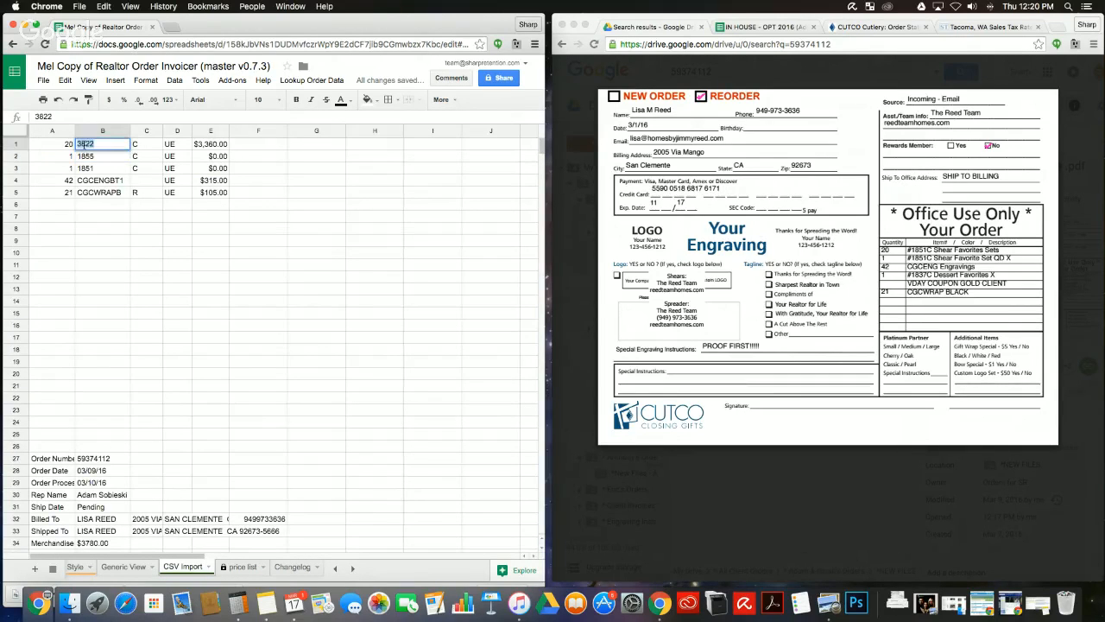
pyautogui.write('1851')
pyautogui.press('Return')
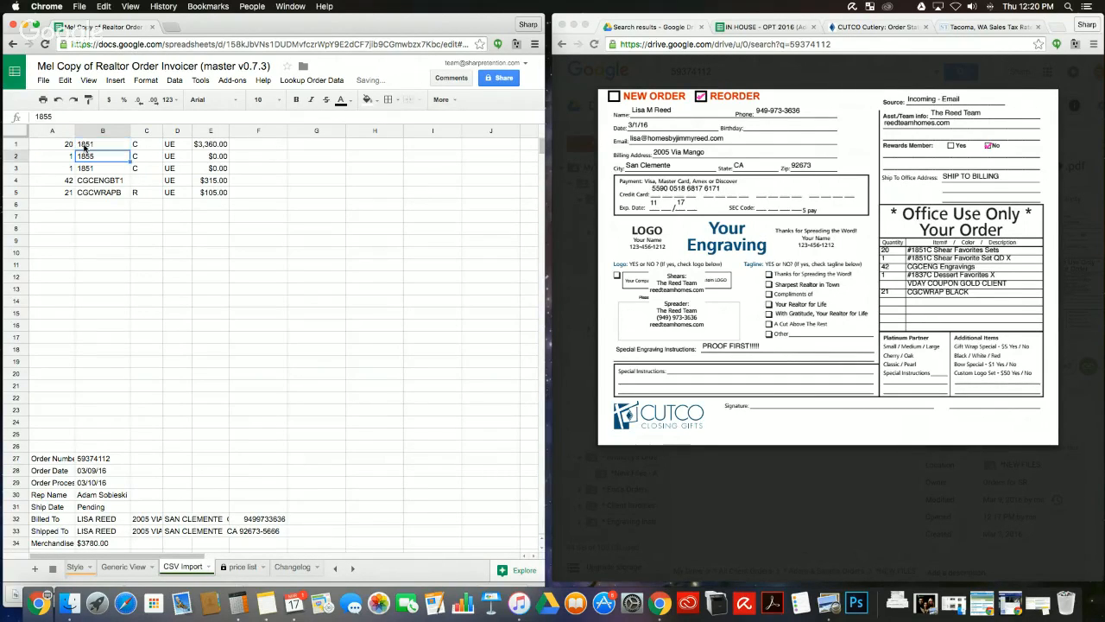
# Step: Select the order data A1:D5, then move on to the Changelog sheet
pyautogui.click(216, 283)
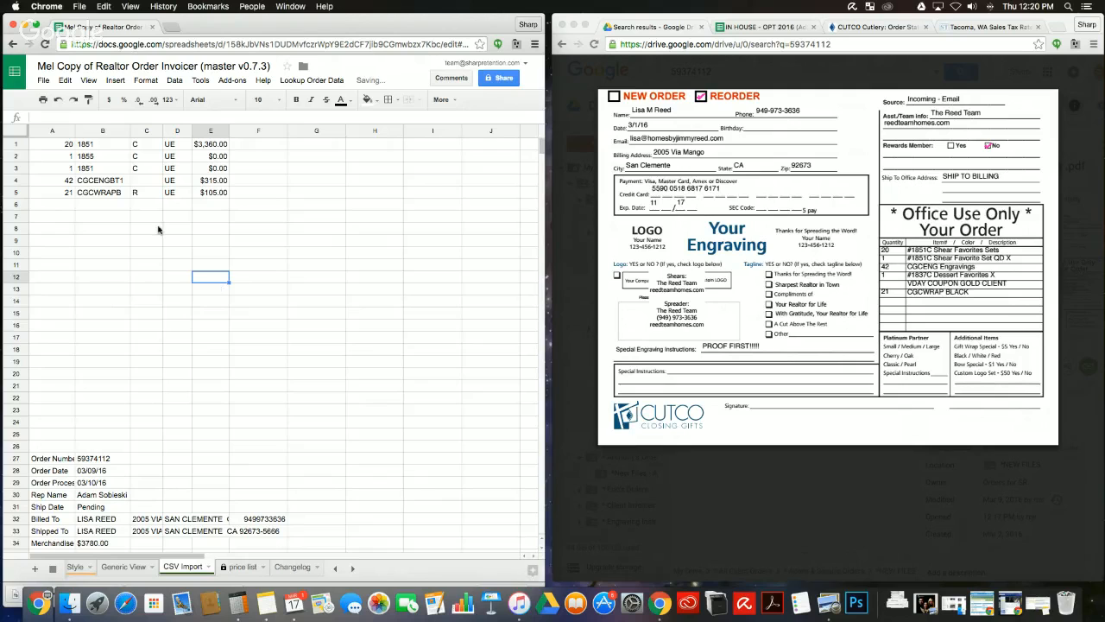
pyautogui.moveTo(52, 144); pyautogui.dragTo(177, 192)
pyautogui.click(190, 278)
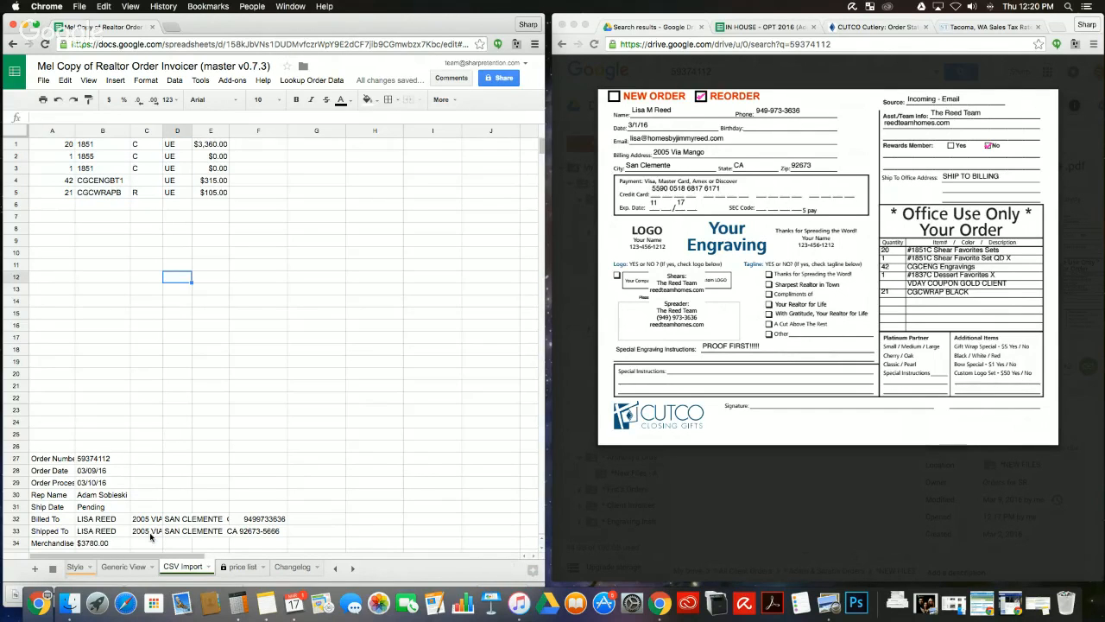
pyautogui.click(243, 568)
pyautogui.click(291, 567)
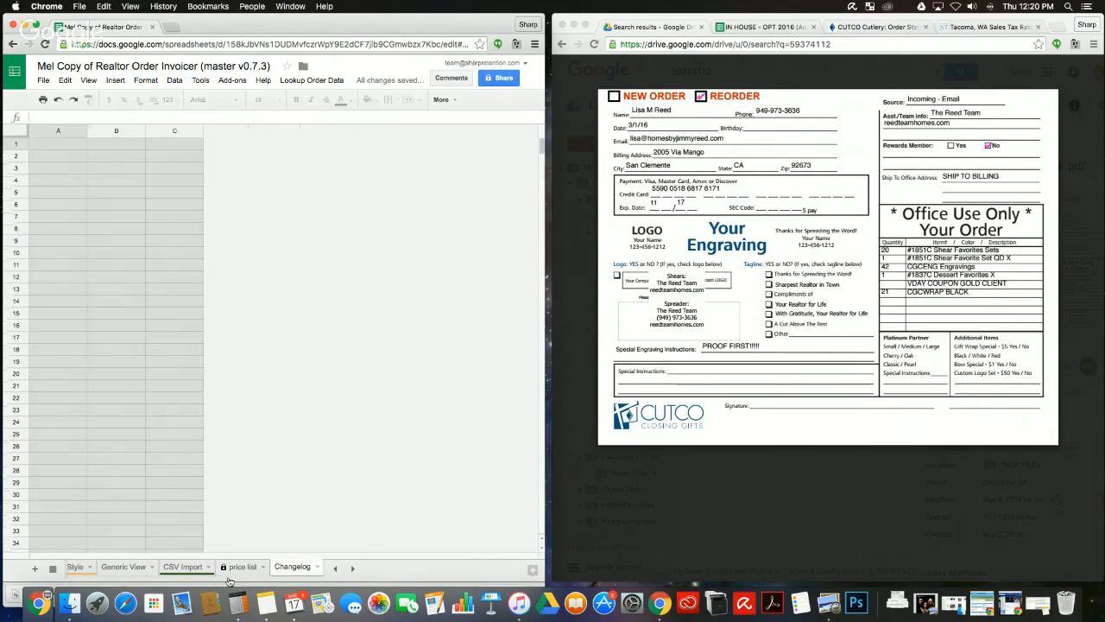
# Step: Locate 10 Pay Program Admin Fee at price list row 463, then select empty cell A6 on CSV Import
pyautogui.click(183, 567)
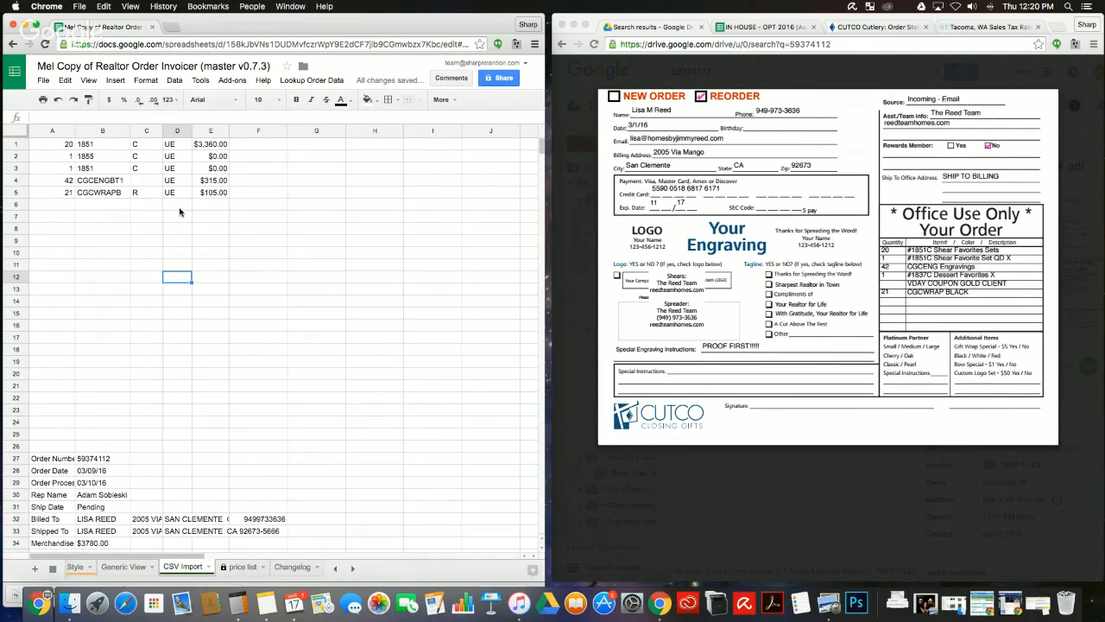
pyautogui.click(242, 567)
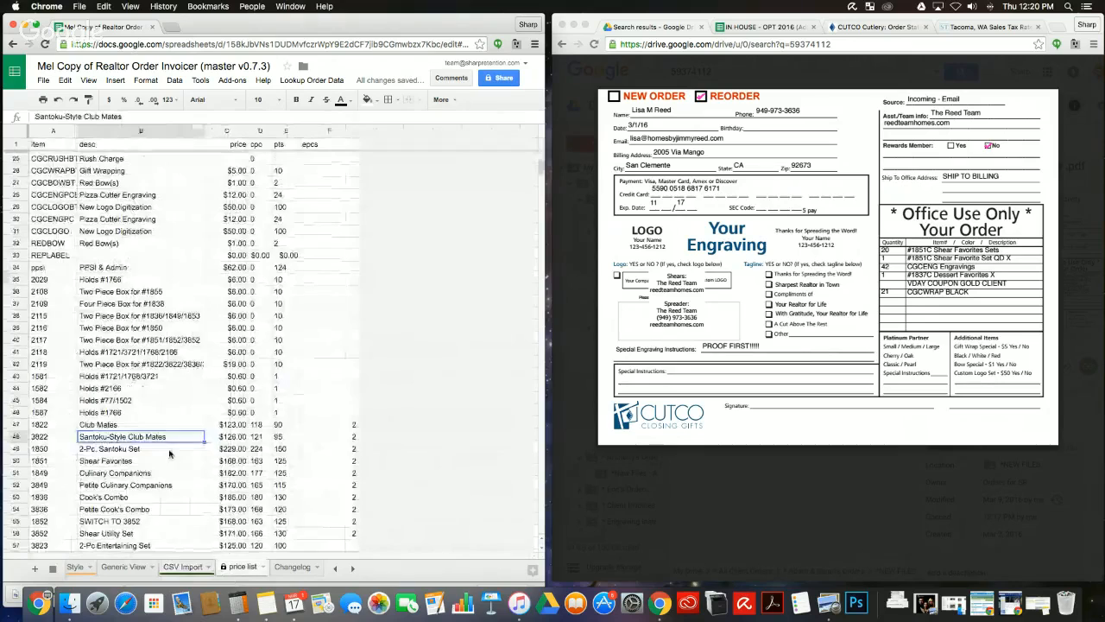
pyautogui.scroll(-10, 169, 454)
pyautogui.scroll(-20, 169, 453)
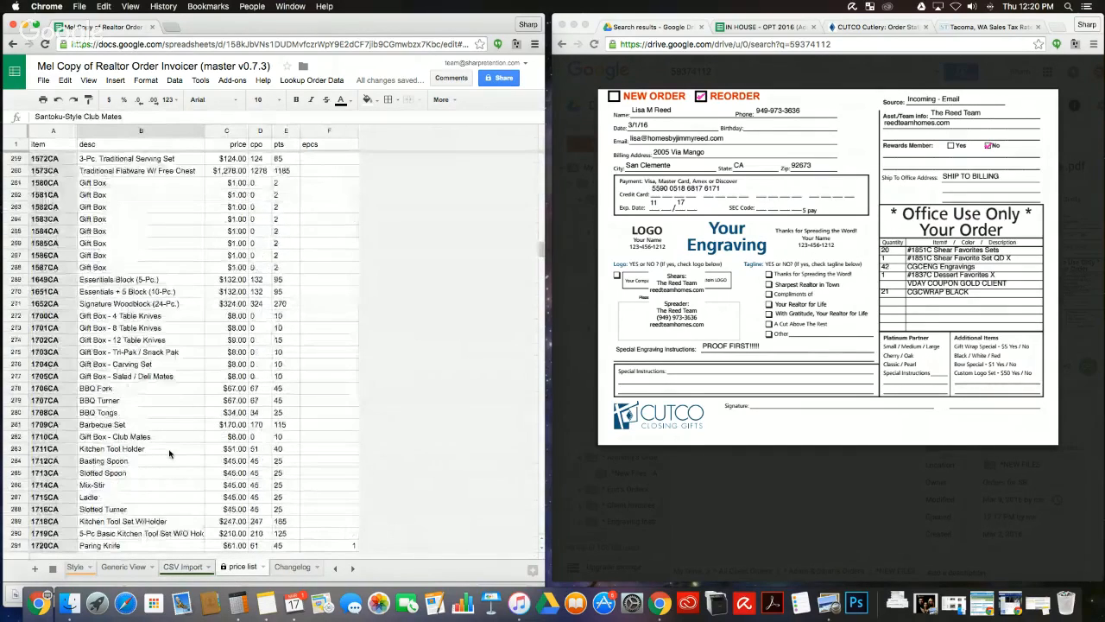
pyautogui.scroll(3, 169, 453)
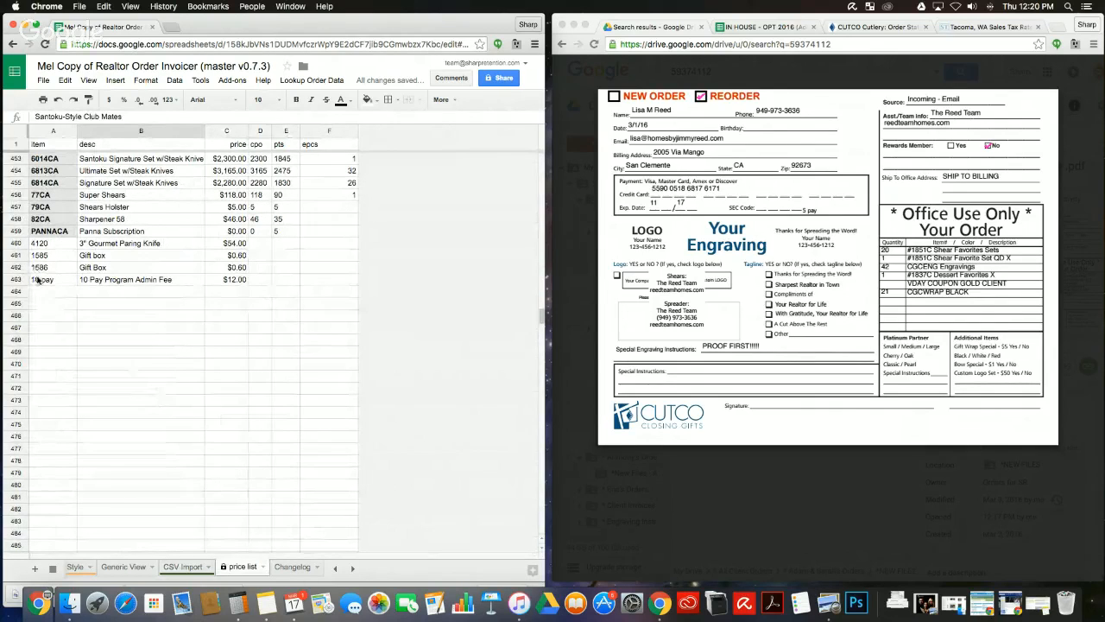
pyautogui.moveTo(40, 279); pyautogui.dragTo(220, 282)
pyautogui.click(177, 294)
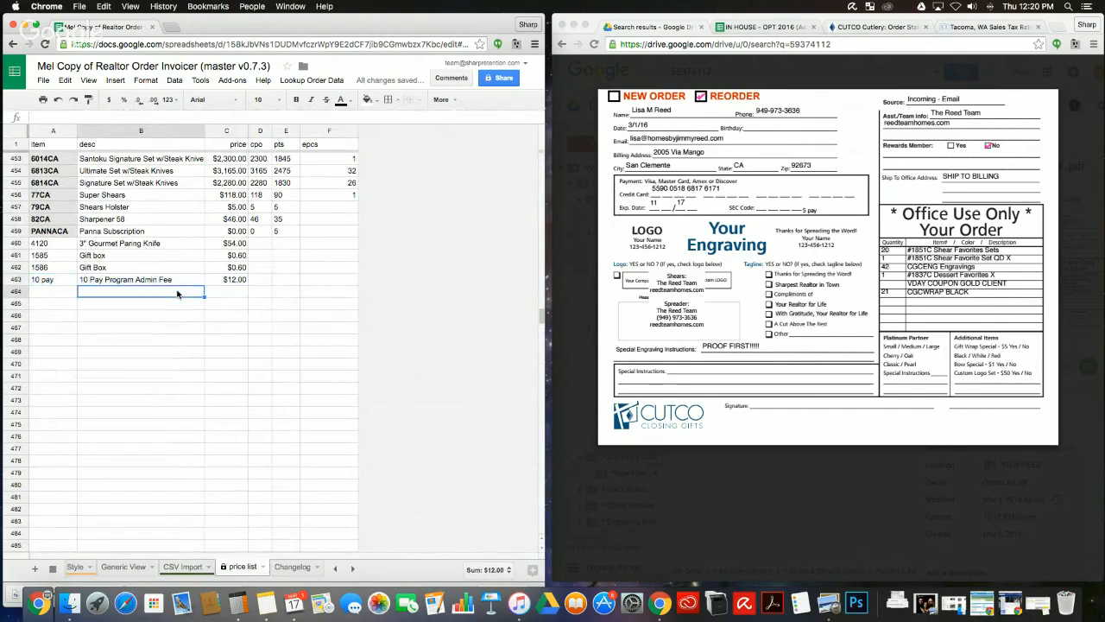
pyautogui.click(180, 569)
pyautogui.click(65, 204)
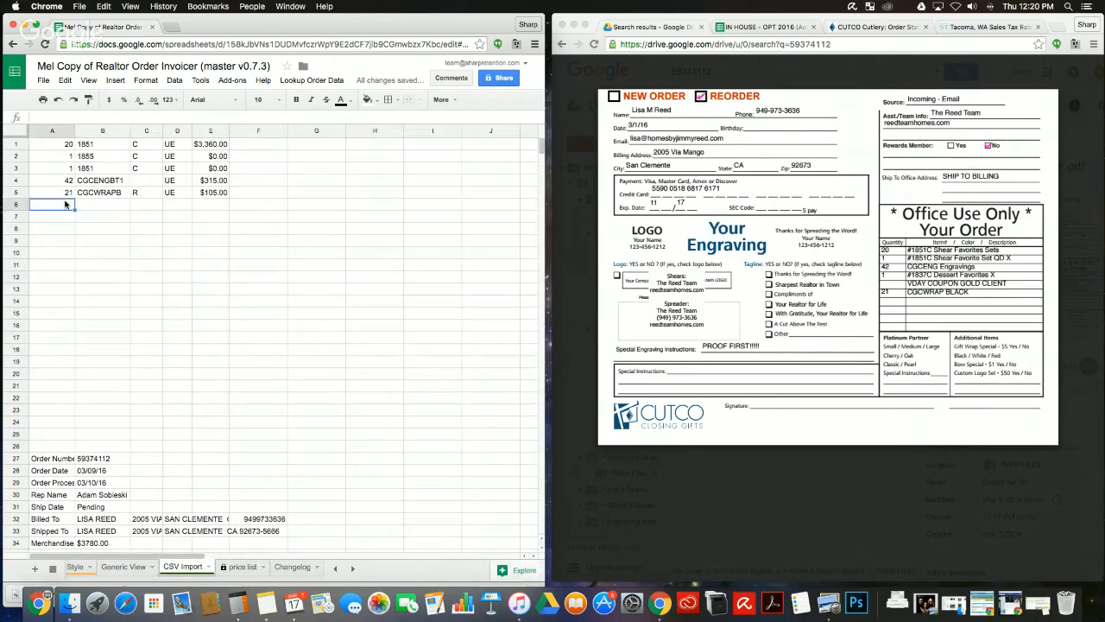
# Step: Add a sixth order row: quantity 1, '10 pay', $12.00
pyautogui.write('1')
pyautogui.press('Tab')
pyautogui.write('18 p')
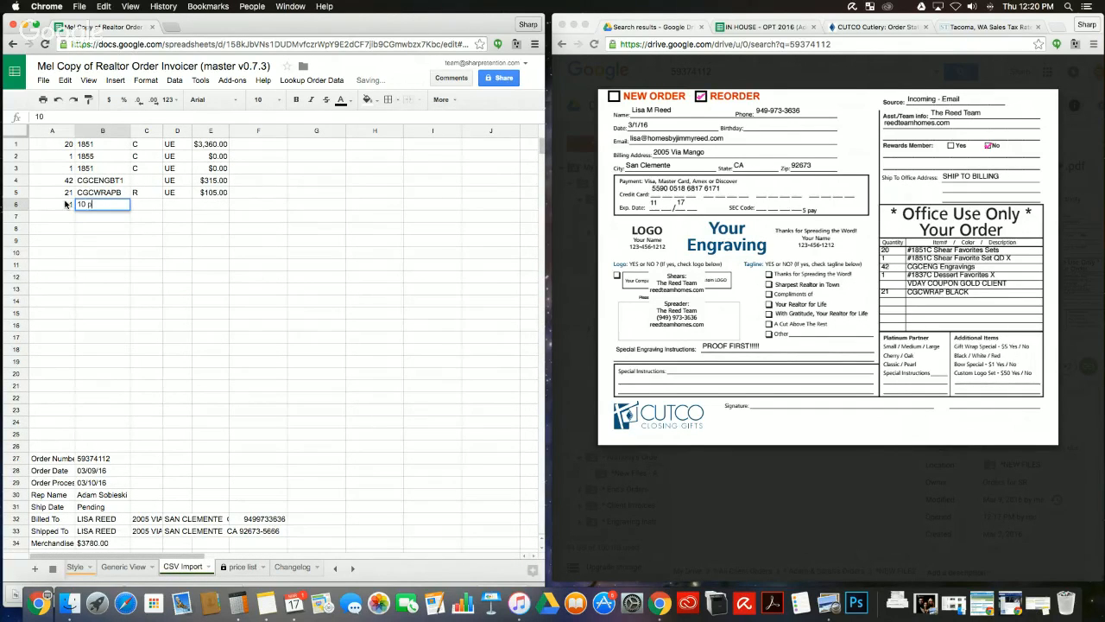
pyautogui.write('ay')
pyautogui.press('Tab')
pyautogui.press('Tab')
pyautogui.press('Tab')
pyautogui.write('12')
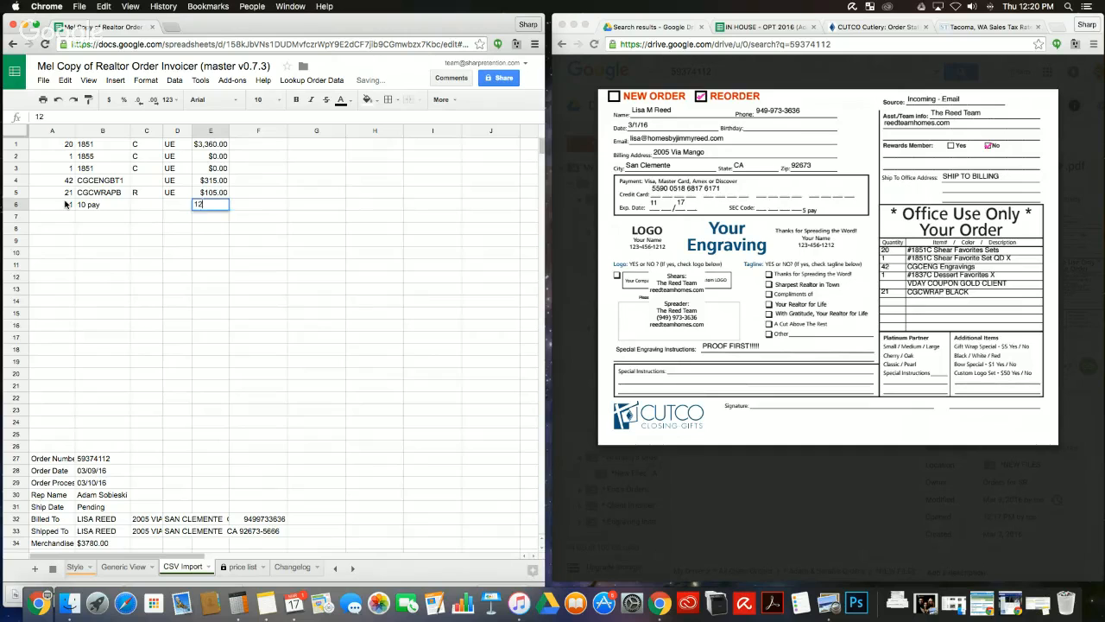
pyautogui.press('Return')
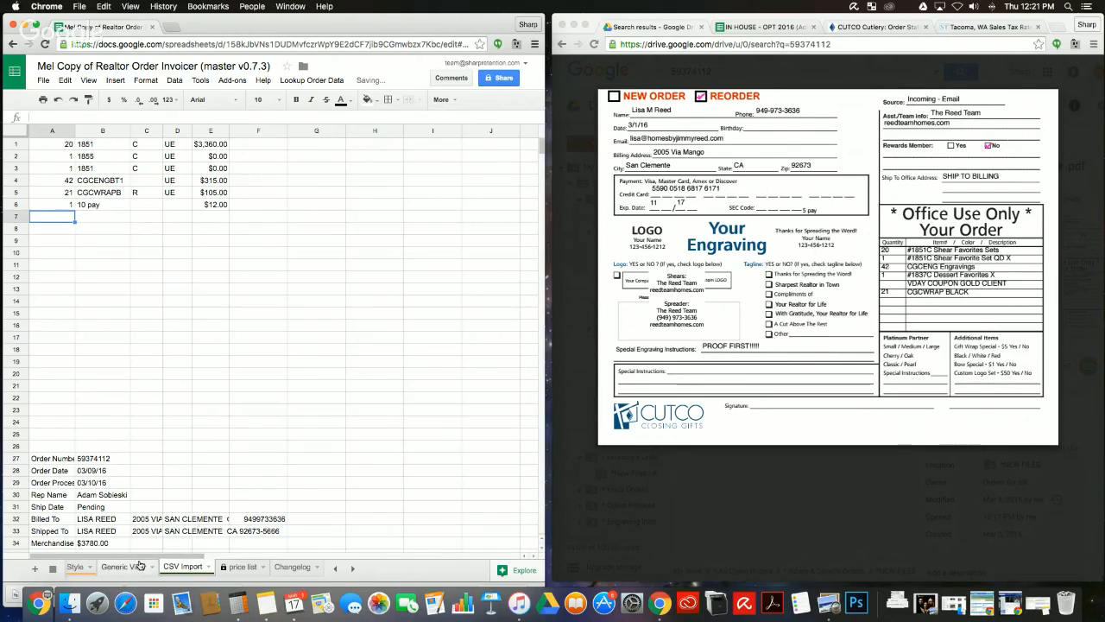
# Step: Confirm the Generic View invoice total rose to $4,161.36, then return to CSV Import
pyautogui.click(139, 566)
pyautogui.hscroll(3, 52, 384)
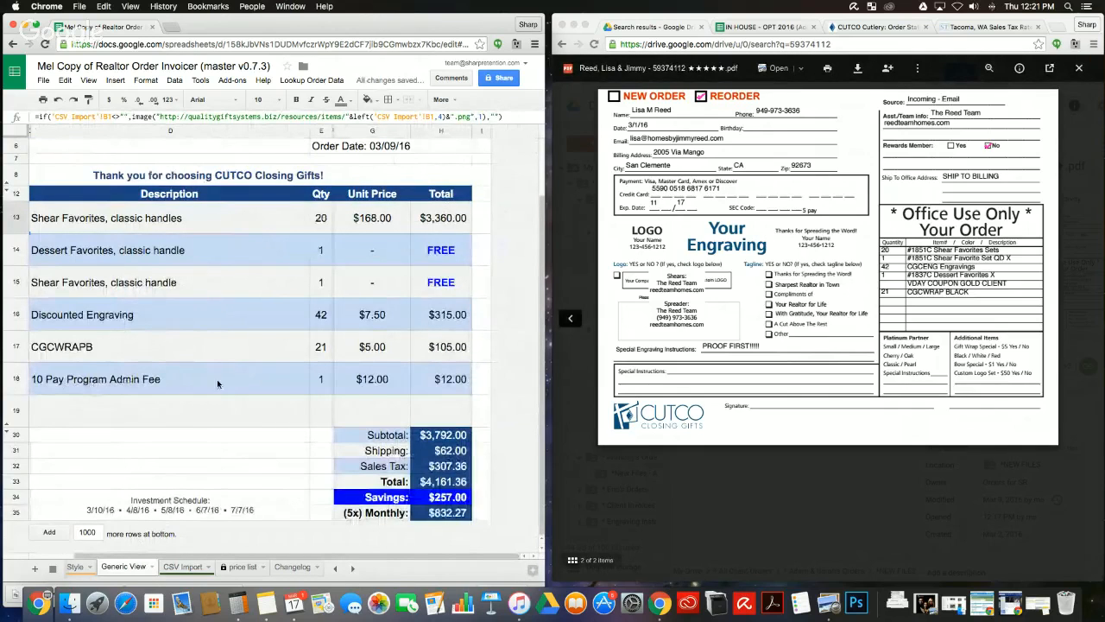
pyautogui.click(182, 567)
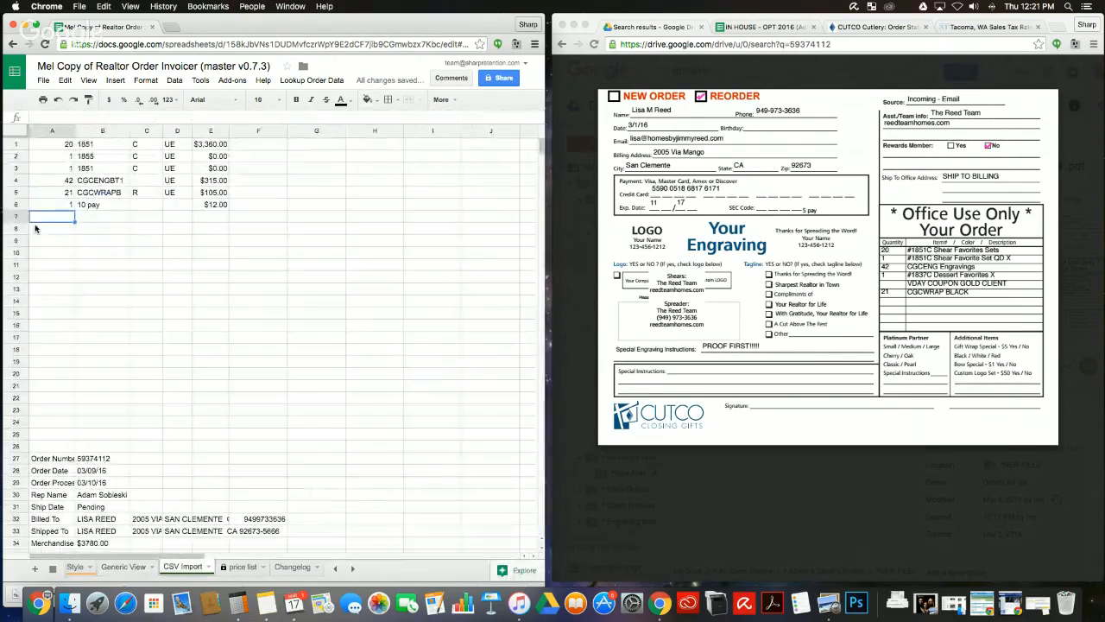
# Step: Clear the admin fee row A6:E6 and recheck the Generic View invoice
pyautogui.moveTo(52, 205); pyautogui.dragTo(223, 205)
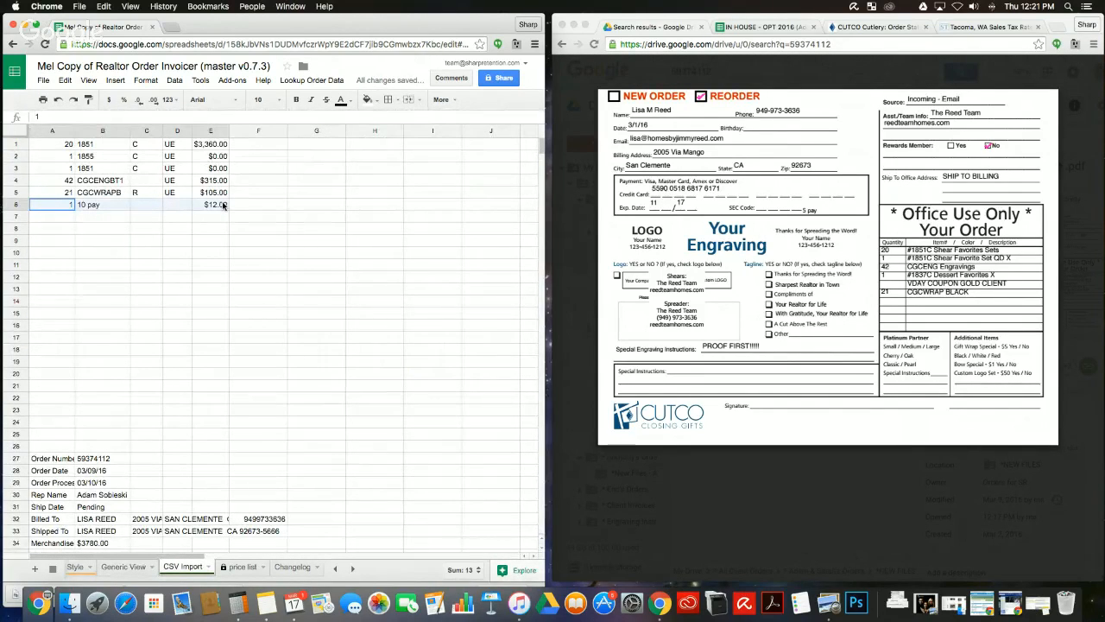
pyautogui.press('Delete')
pyautogui.click(238, 257)
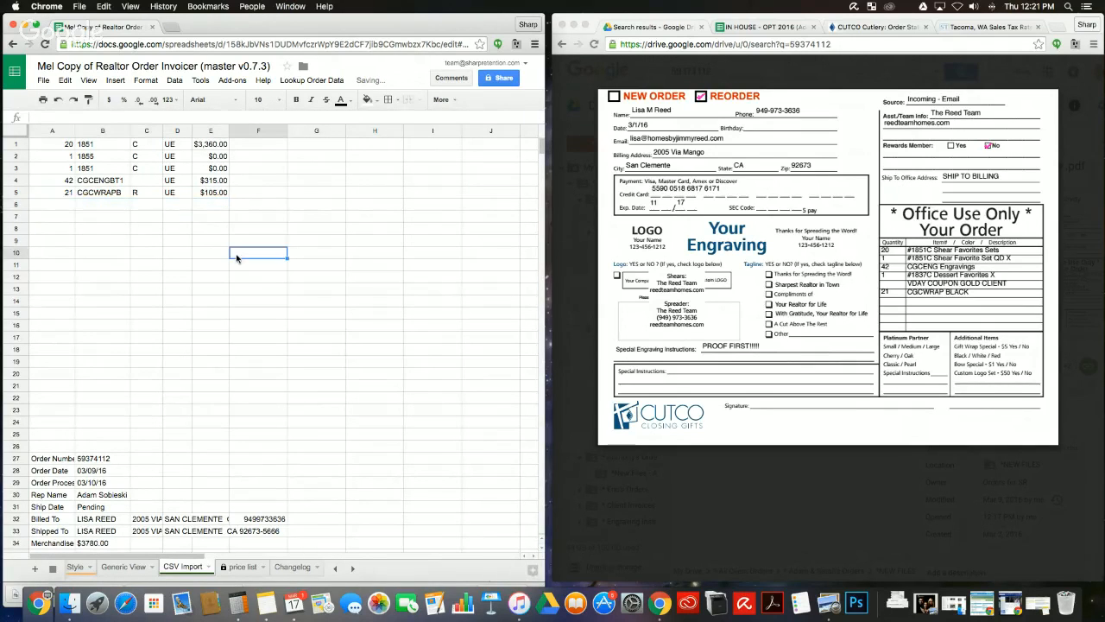
pyautogui.scroll(-3, 239, 253)
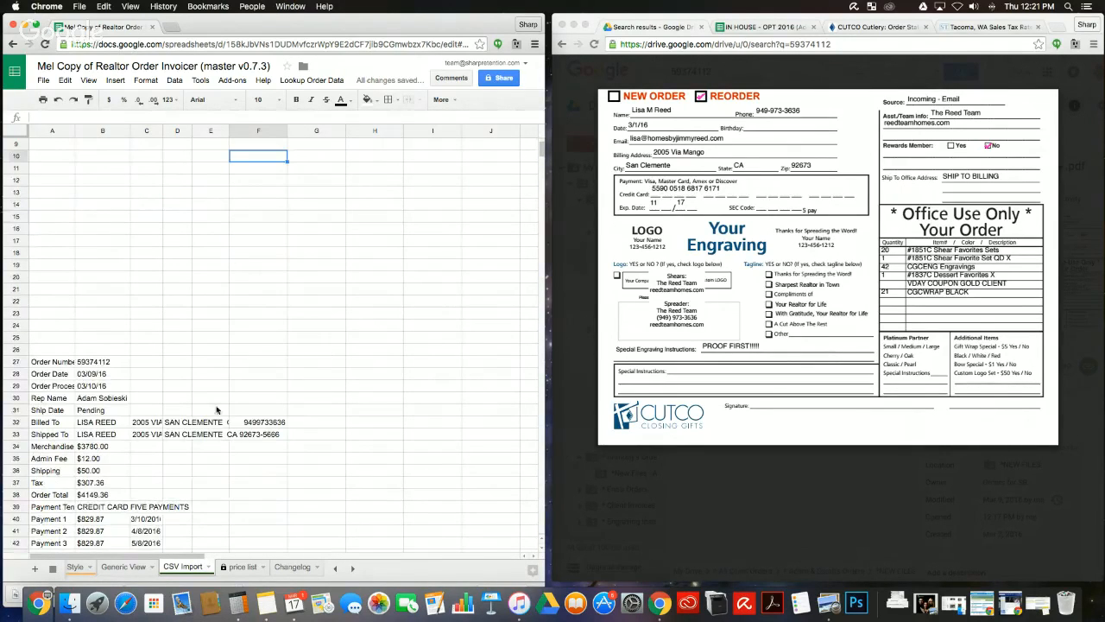
pyautogui.click(129, 567)
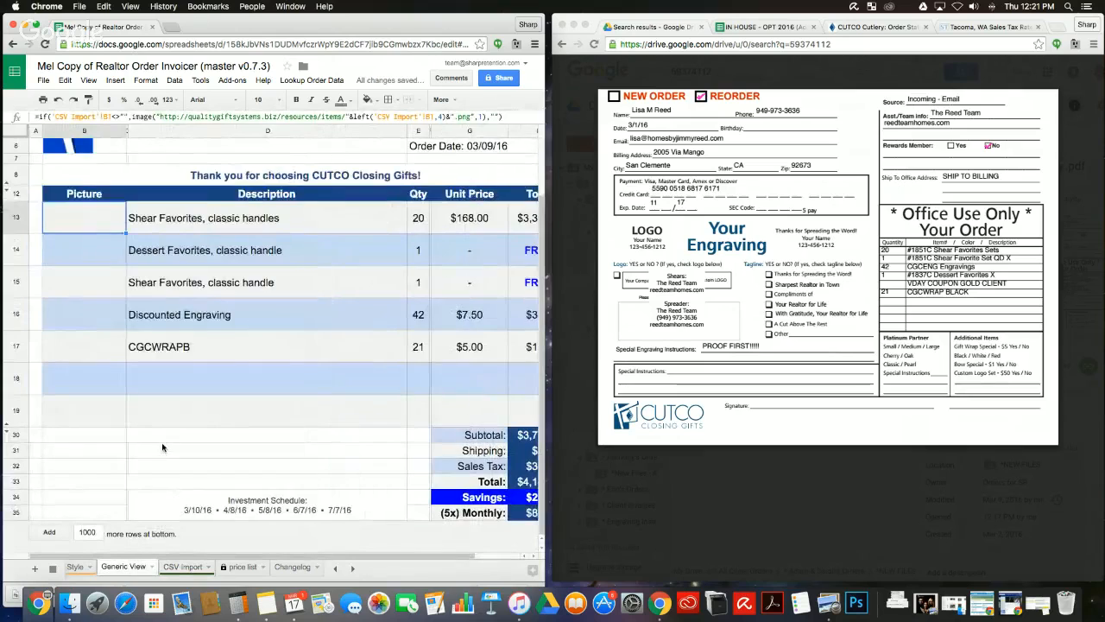
pyautogui.click(17, 411)
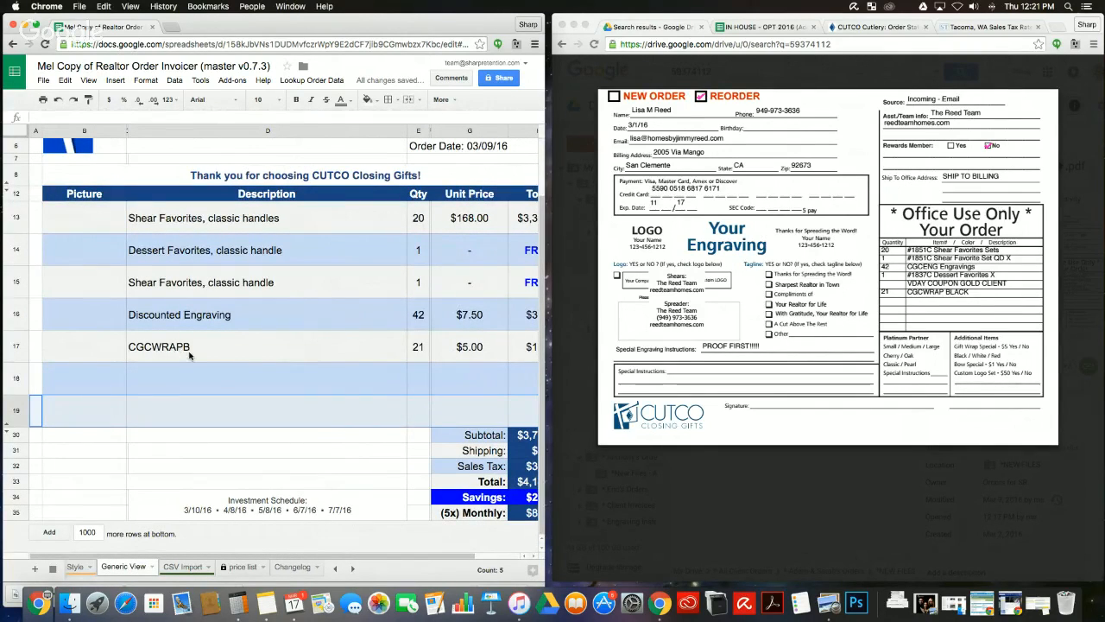
# Step: Shorten B5's code from CGCWRAPB to CGCWRAP so the invoice shows Gift Wrapping
pyautogui.click(182, 567)
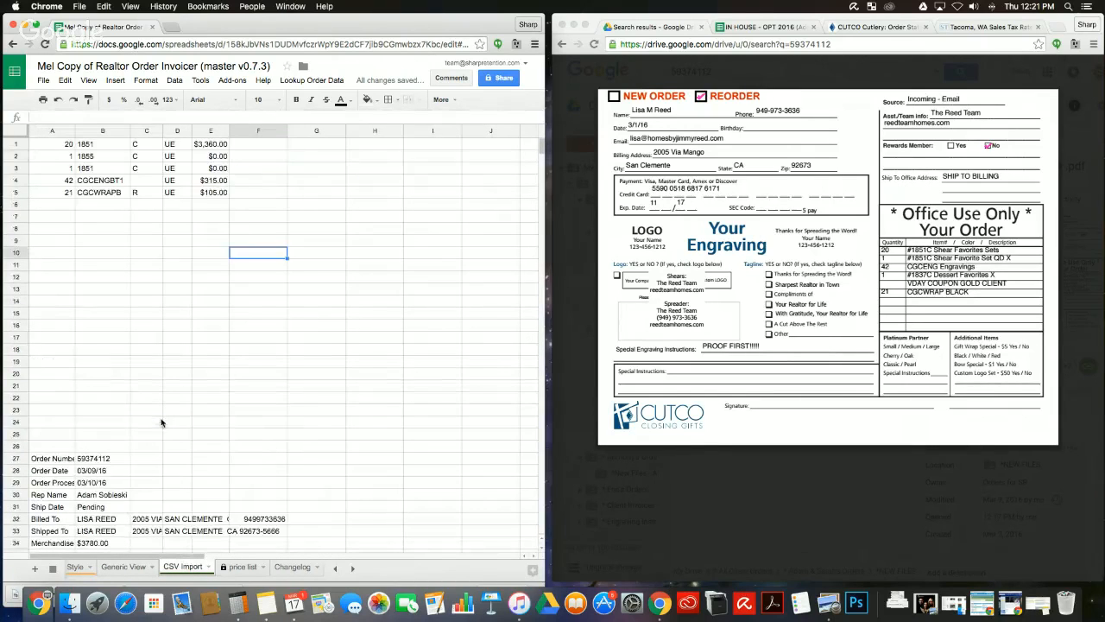
pyautogui.click(123, 192)
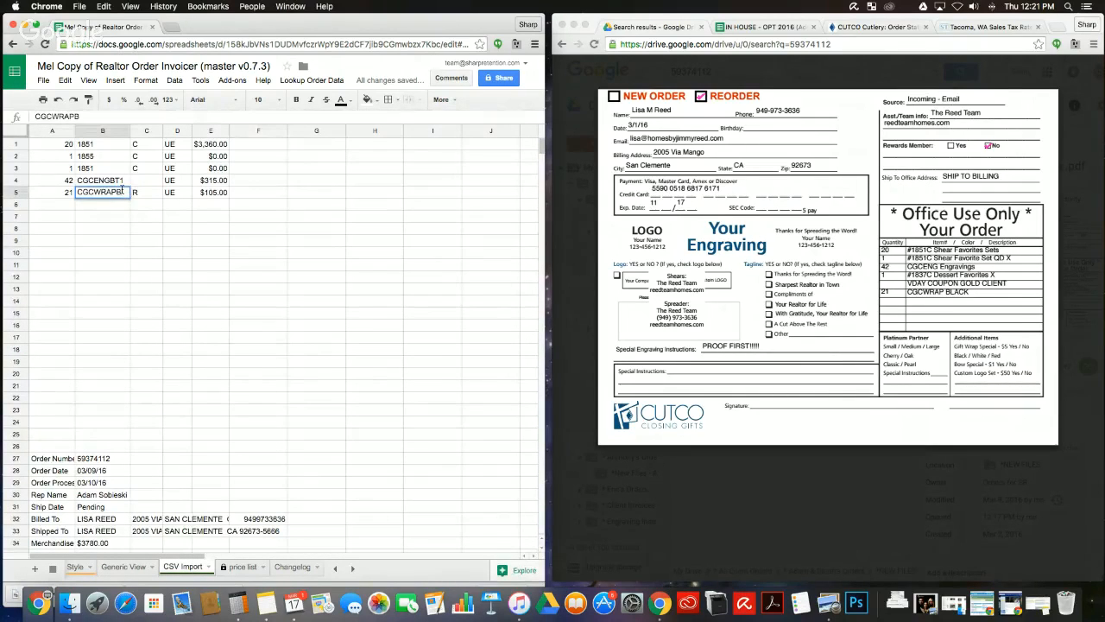
pyautogui.press('BackSpace')
pyautogui.click(102, 216)
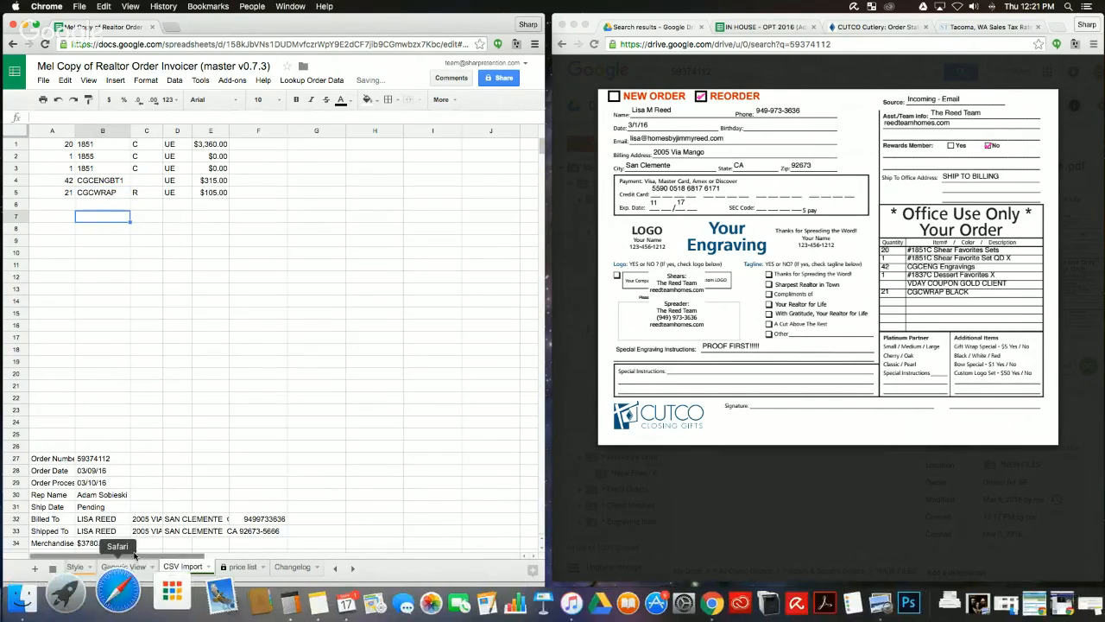
pyautogui.click(123, 566)
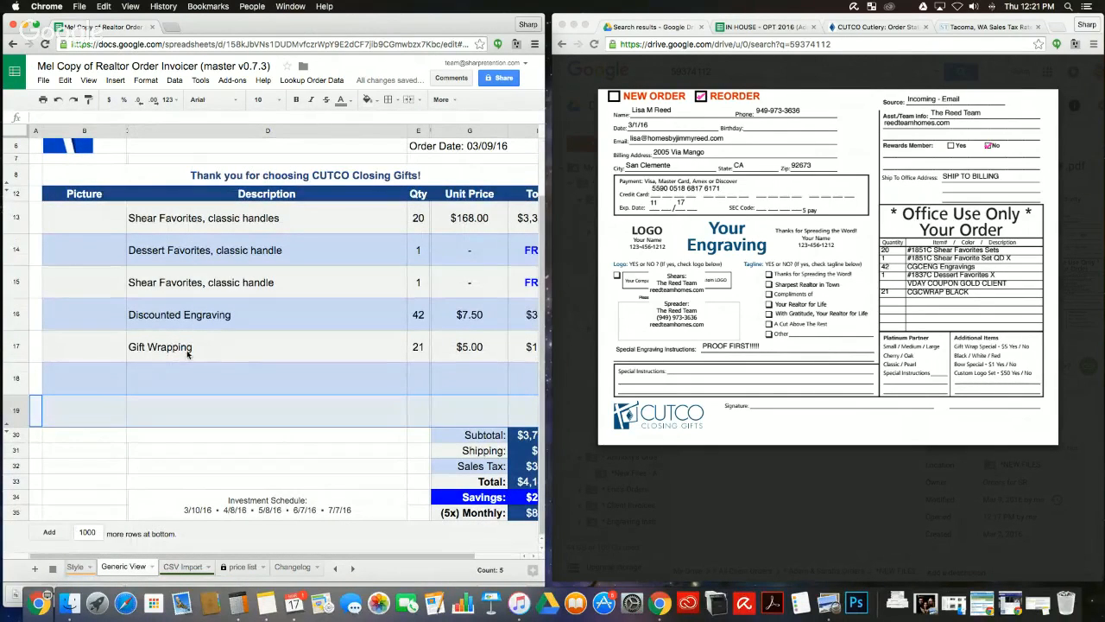
# Step: Search the price list for 'cgcwrap' and rename code A26 to CGCWRAPB
pyautogui.click(231, 574)
pyautogui.scroll(-20, 160, 364)
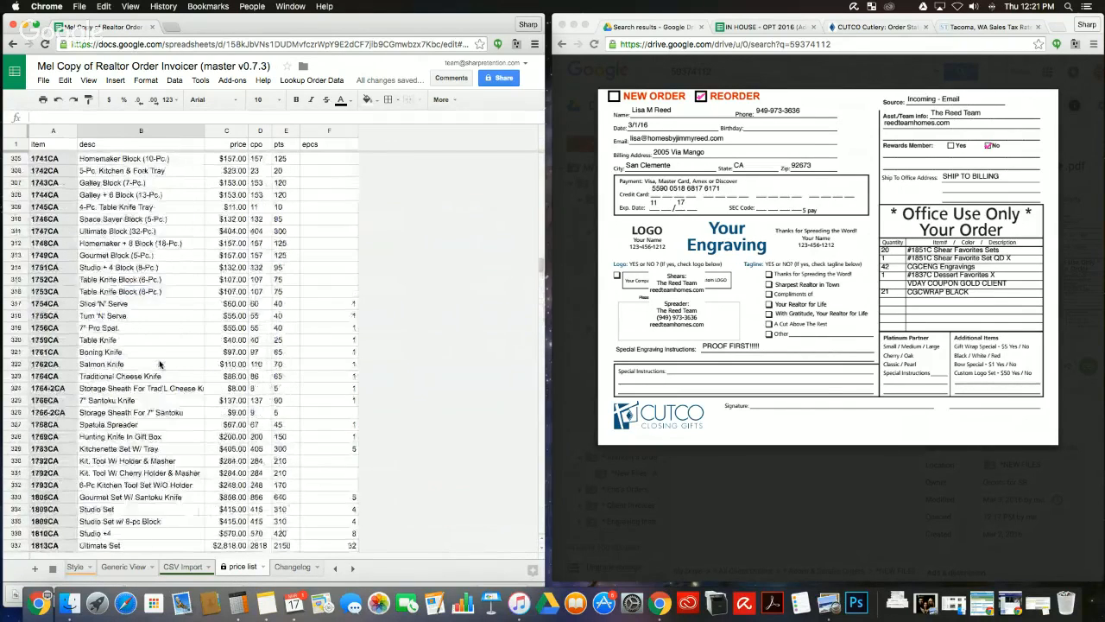
pyautogui.press('super+f')
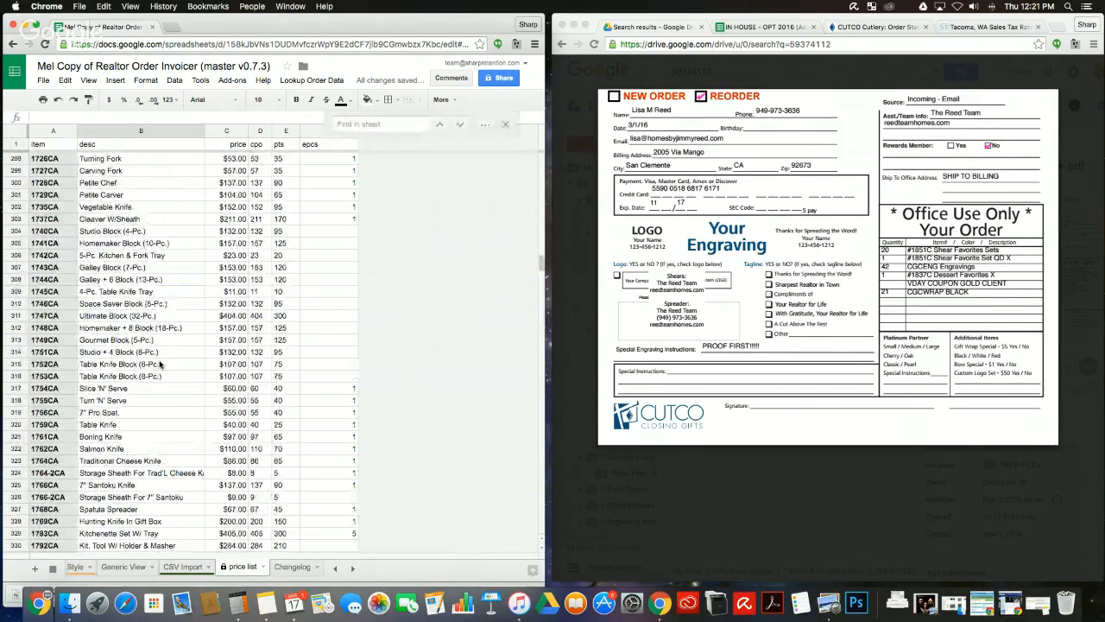
pyautogui.write('cgc')
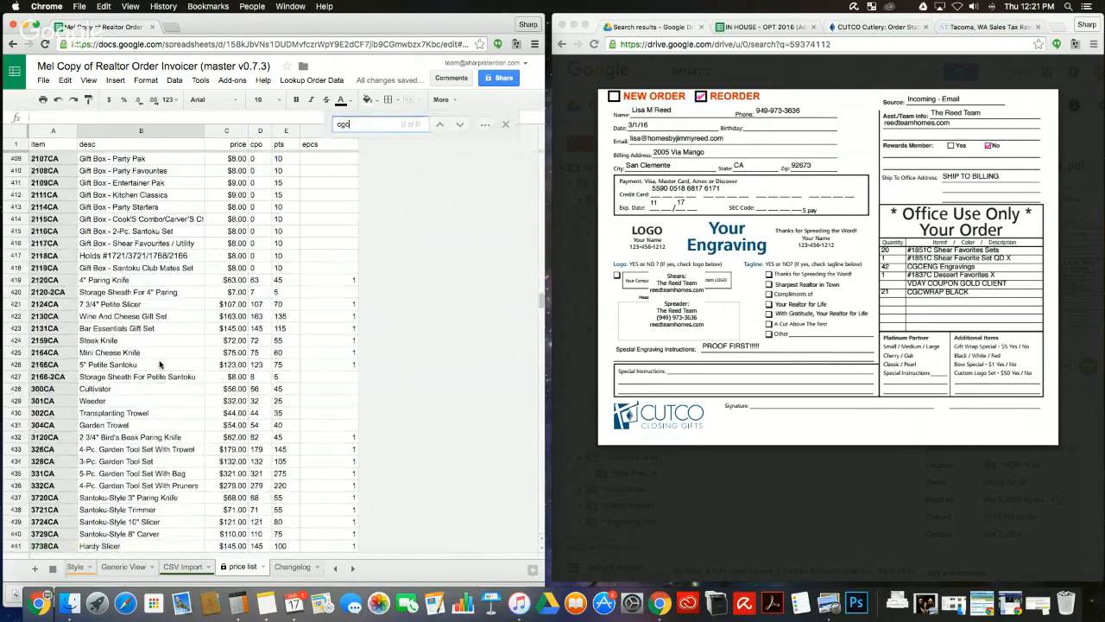
pyautogui.write('wrap')
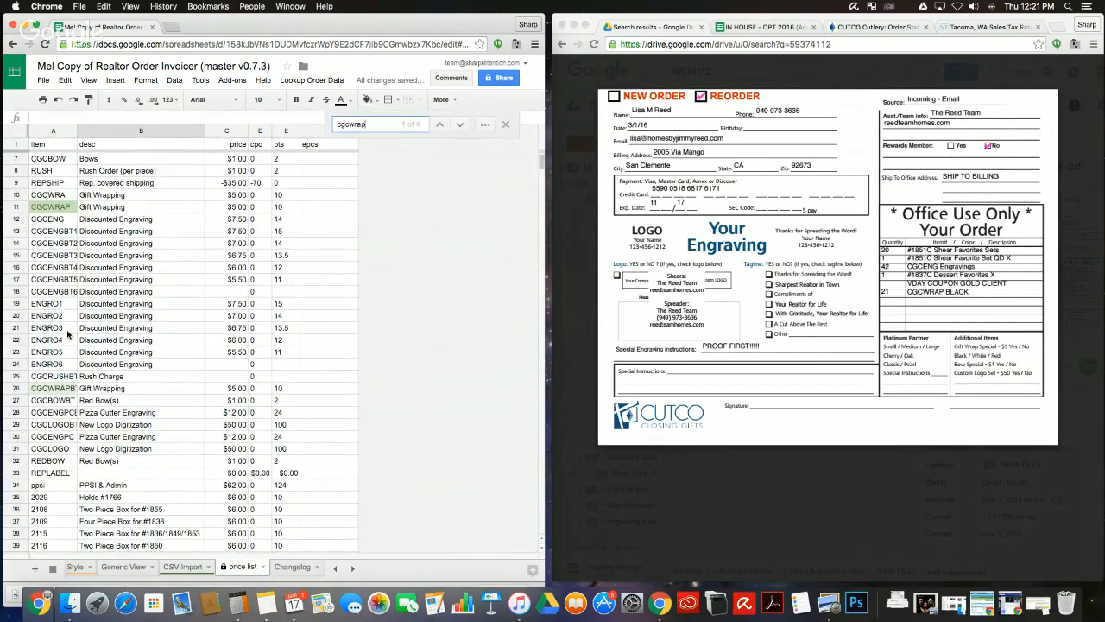
pyautogui.scroll(-1, 69, 363)
pyautogui.doubleClick(69, 360)
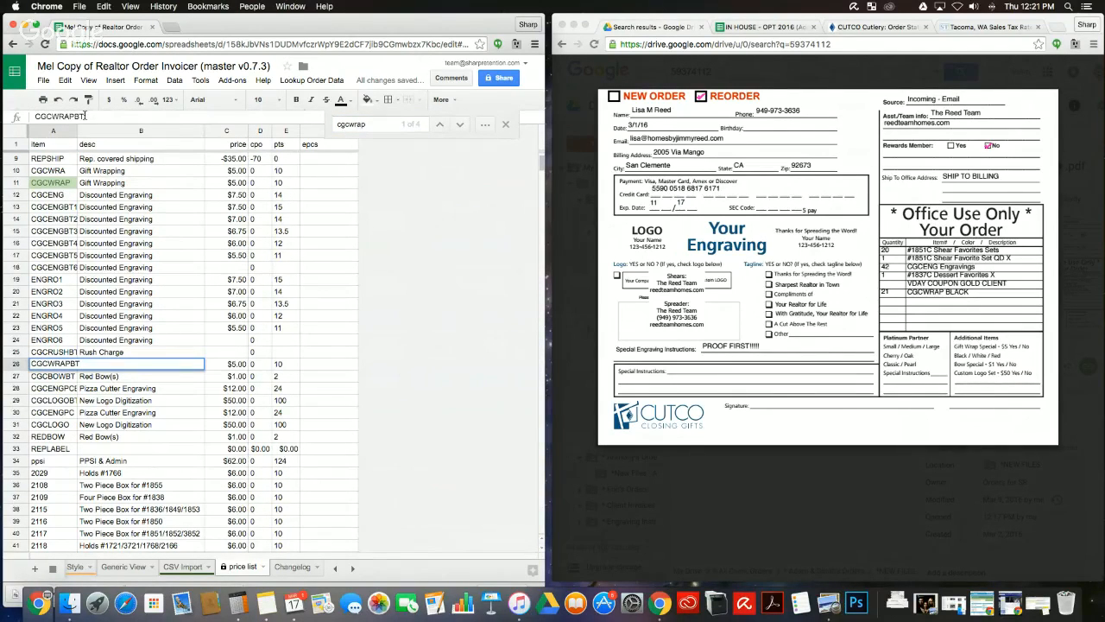
pyautogui.press('Return')
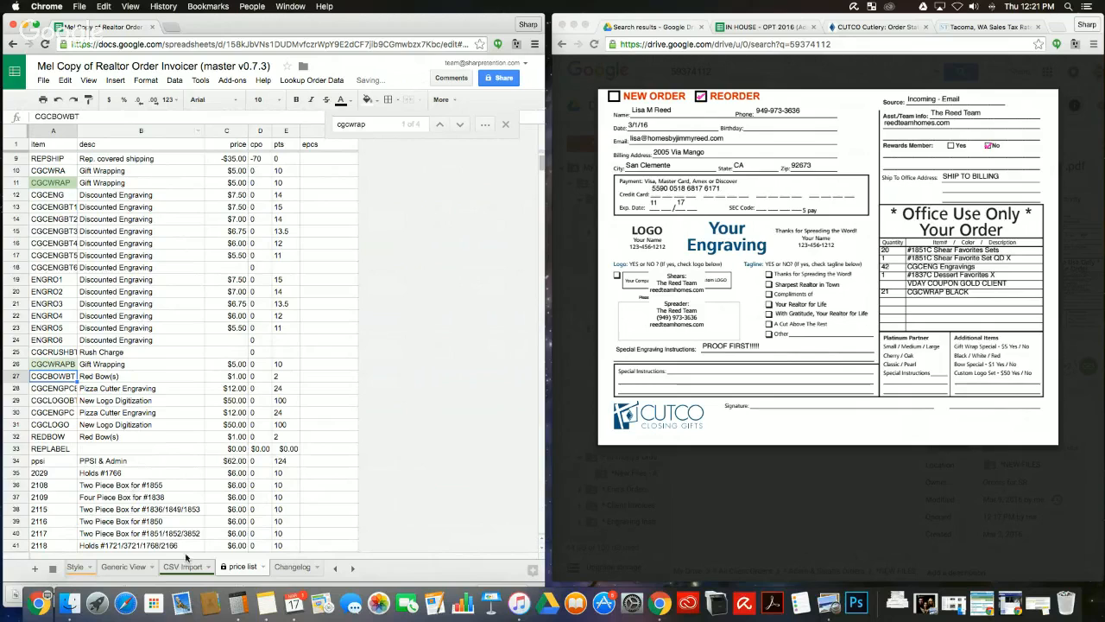
# Step: Restore B5 to CGCWRAPB on CSV Import and verify Gift Wrapping in Generic View
pyautogui.click(182, 567)
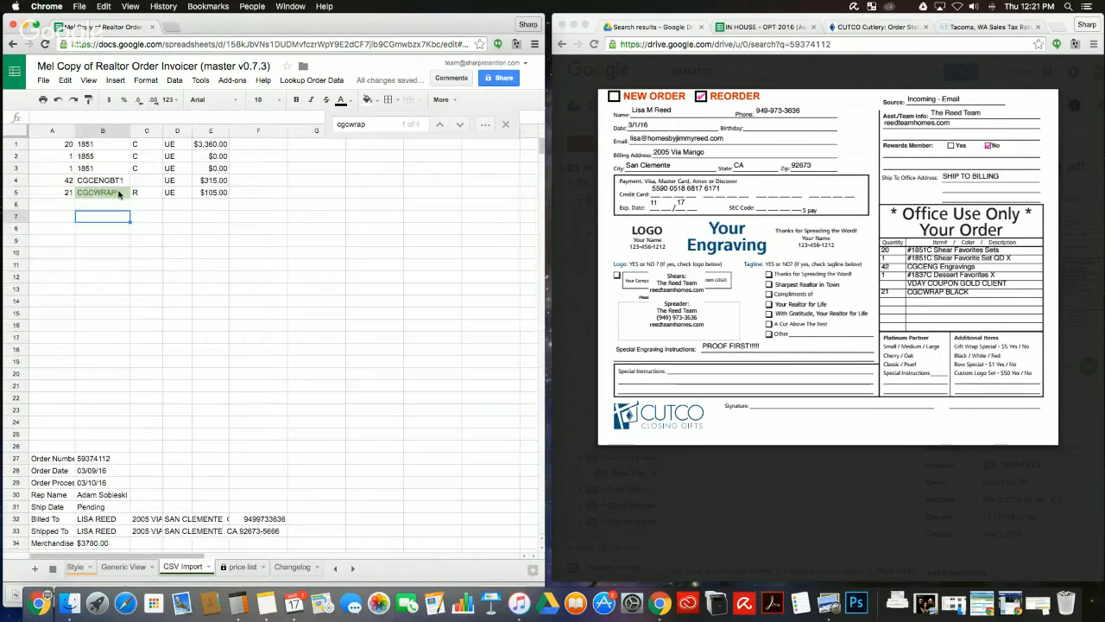
pyautogui.doubleClick(119, 193)
pyautogui.write('B')
pyautogui.click(121, 242)
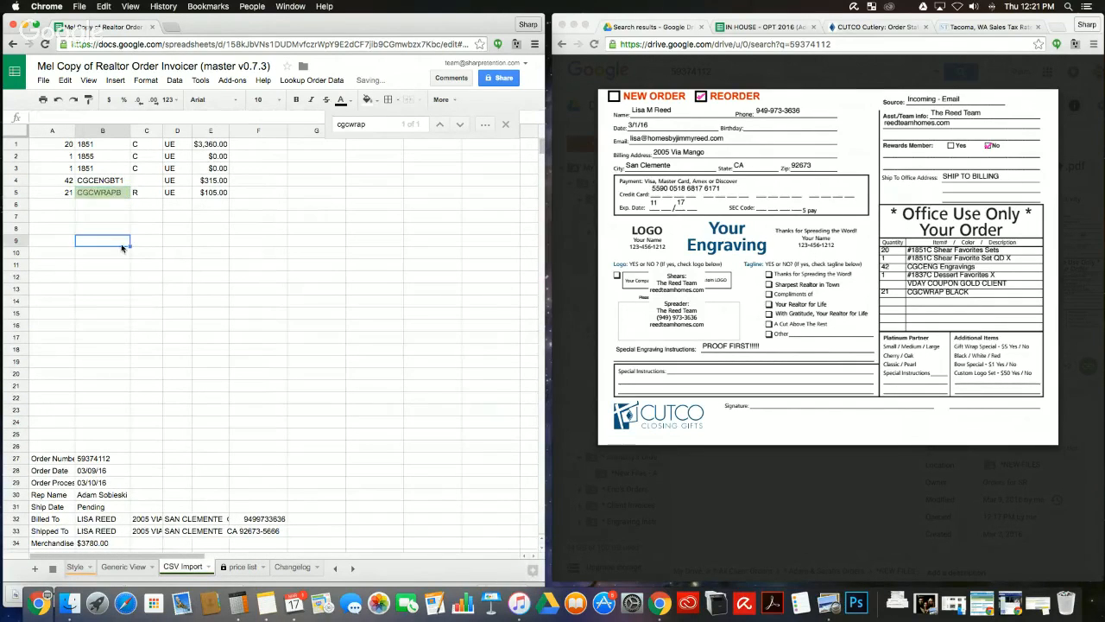
pyautogui.click(129, 570)
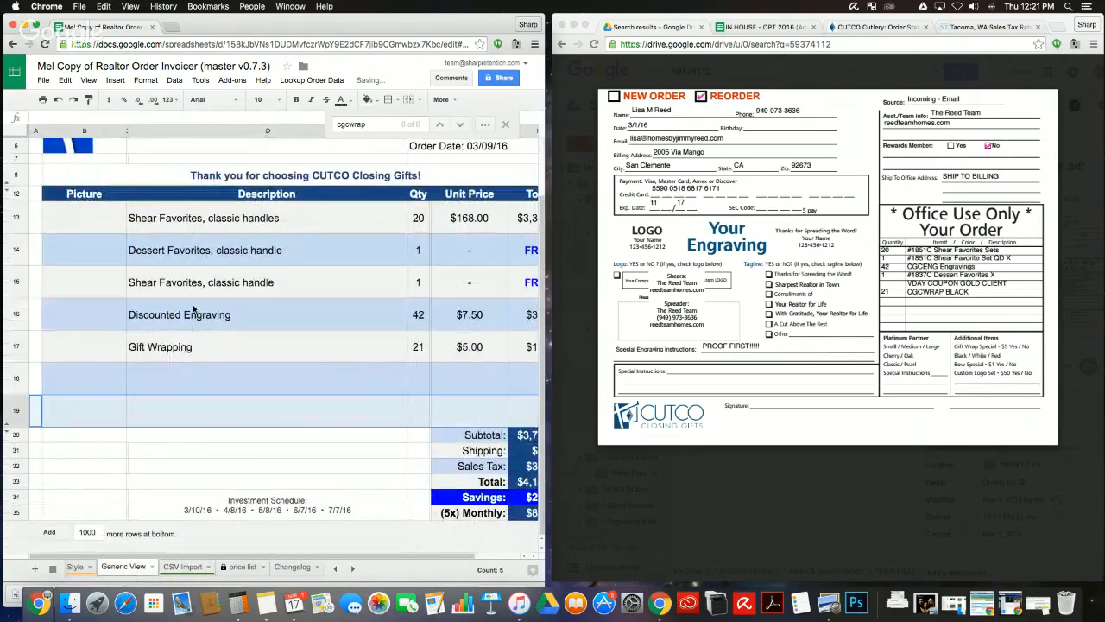
# Step: Inspect the blank invoice rows below Gift Wrapping, unhiding rows 20–29
pyautogui.doubleClick(176, 362)
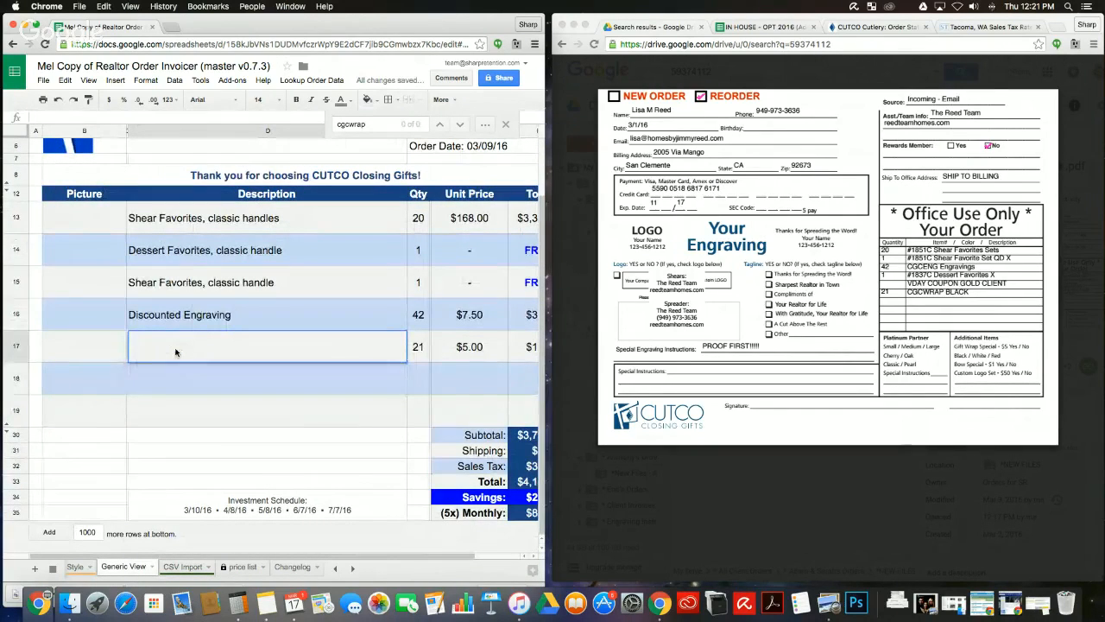
pyautogui.click(15, 411)
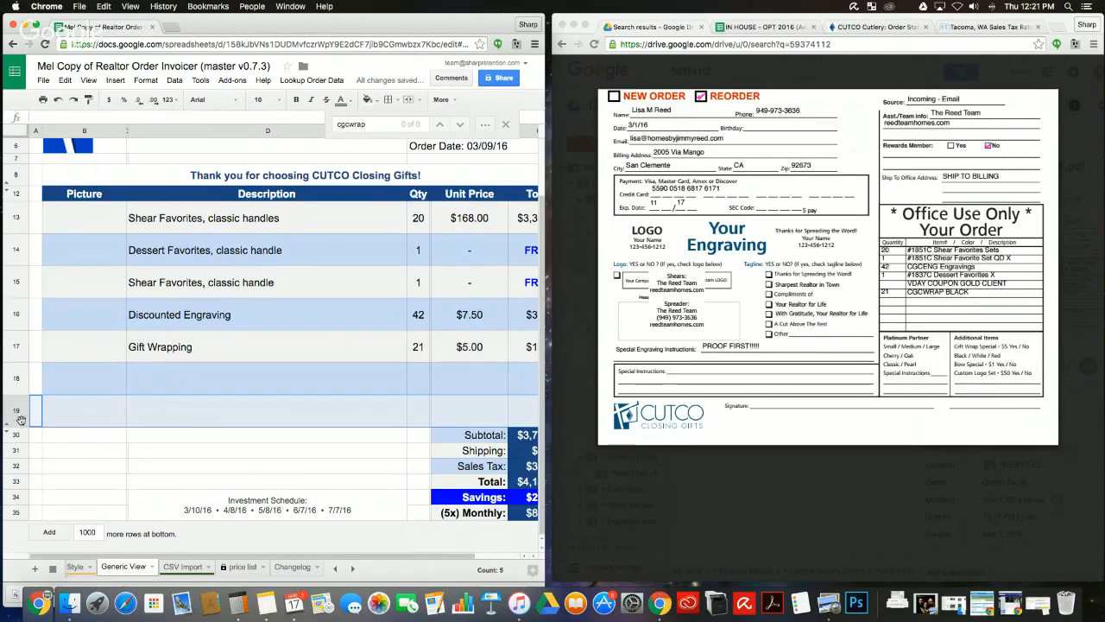
pyautogui.click(20, 419)
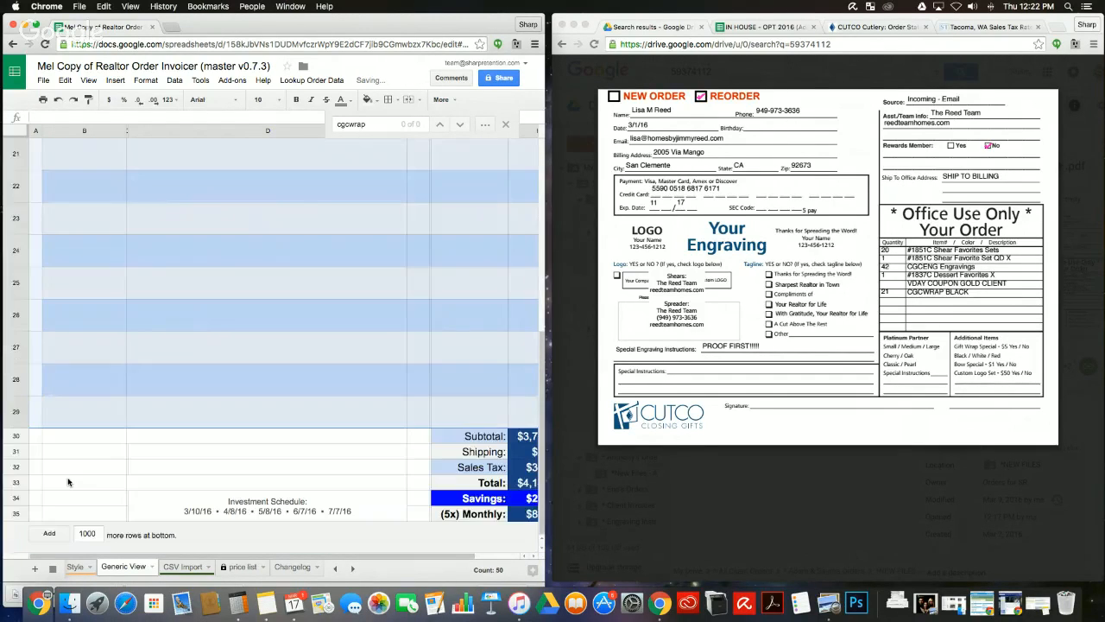
pyautogui.scroll(10, 64, 492)
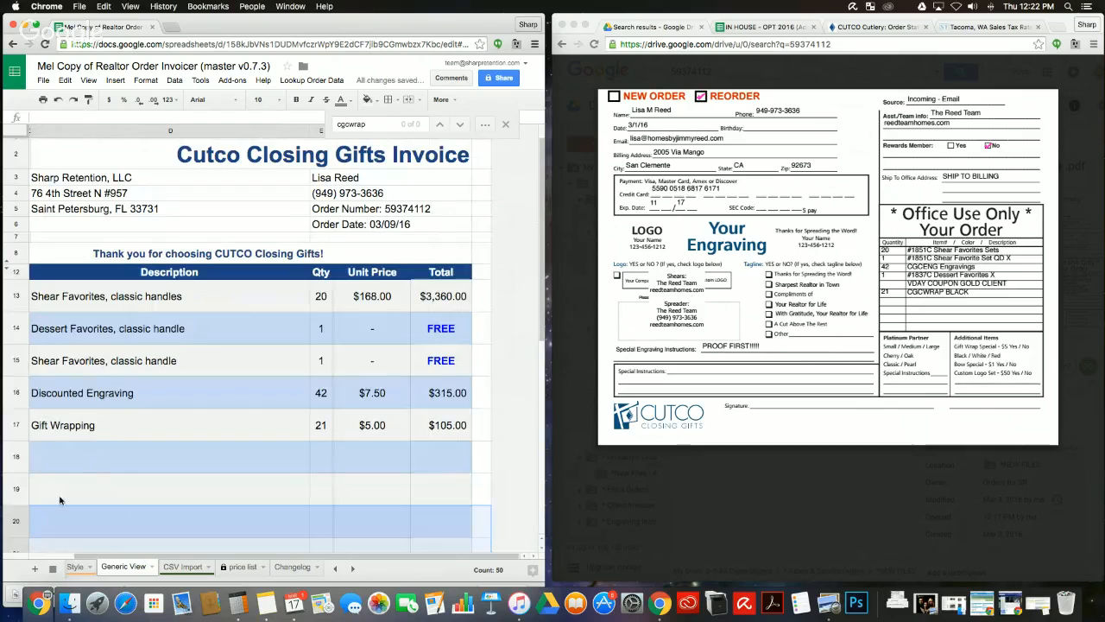
pyautogui.hscroll(-2, 19, 460)
pyautogui.scroll(-5, 17, 414)
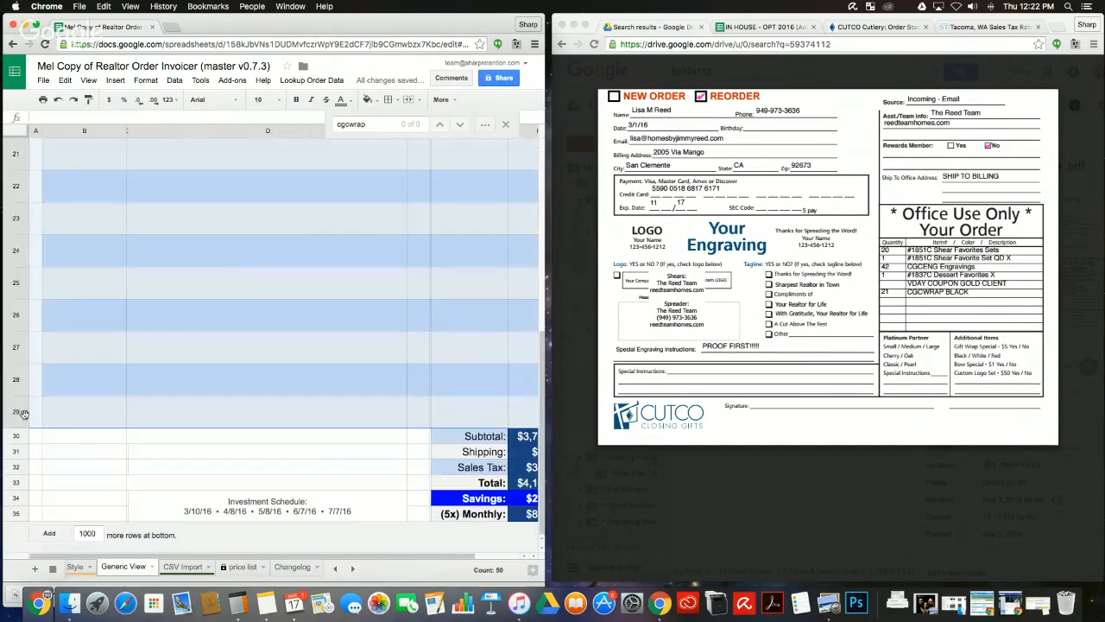
pyautogui.scroll(5, 17, 409)
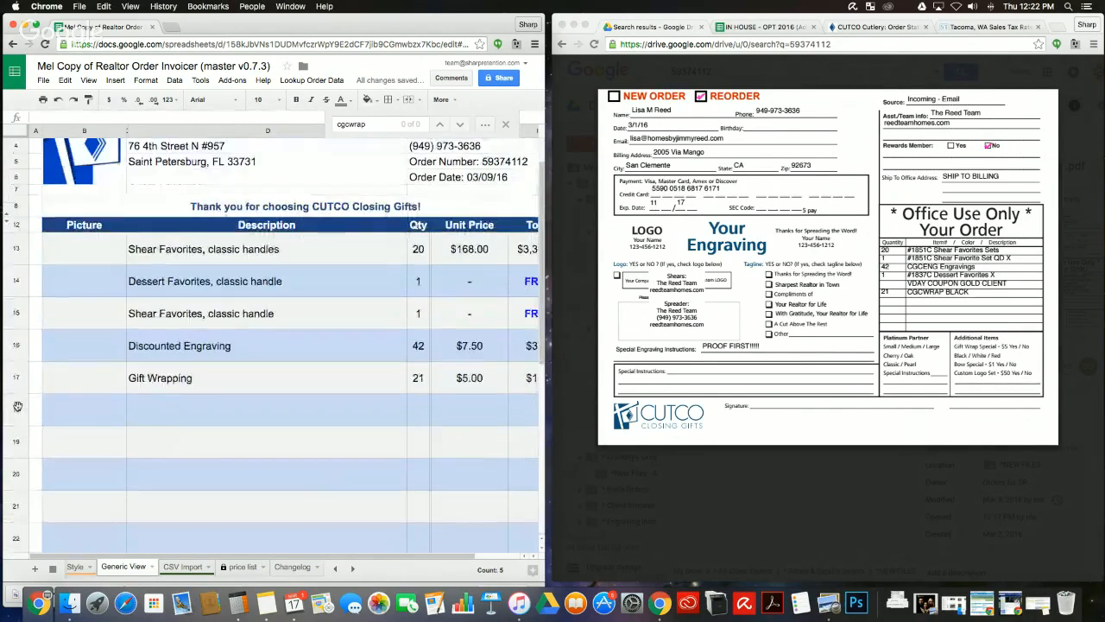
# Step: Hide rows 18–29, leaving a $3,780.00 subtotal and $4,149.36 total
pyautogui.click(18, 409)
pyautogui.hotkey('ctrl', 'shift', 'Down')
pyautogui.rightClick(17, 409)
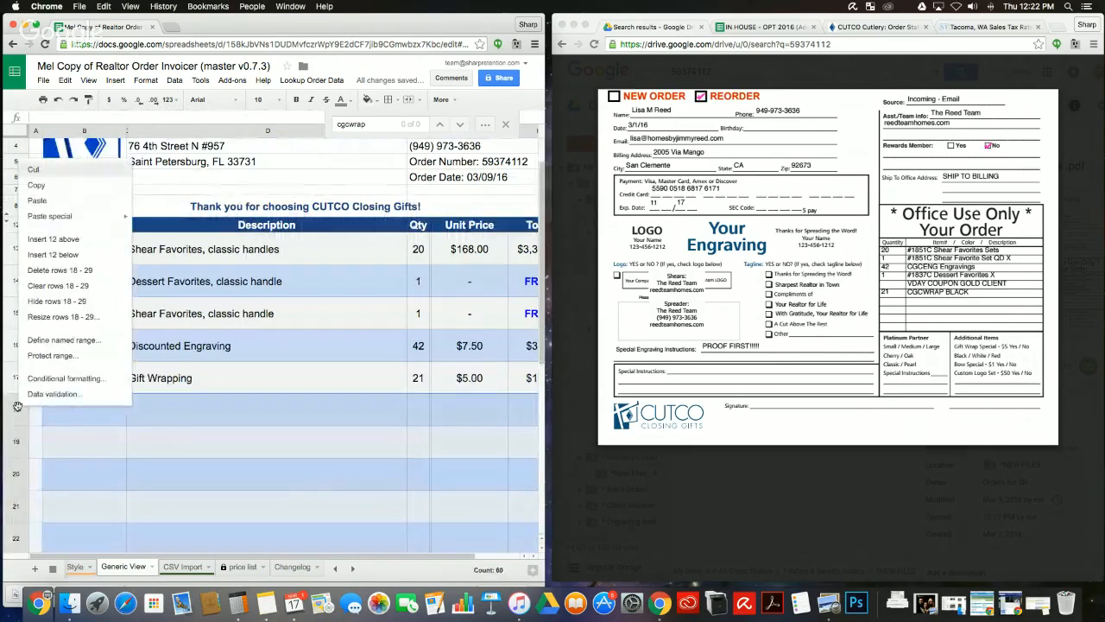
pyautogui.click(54, 303)
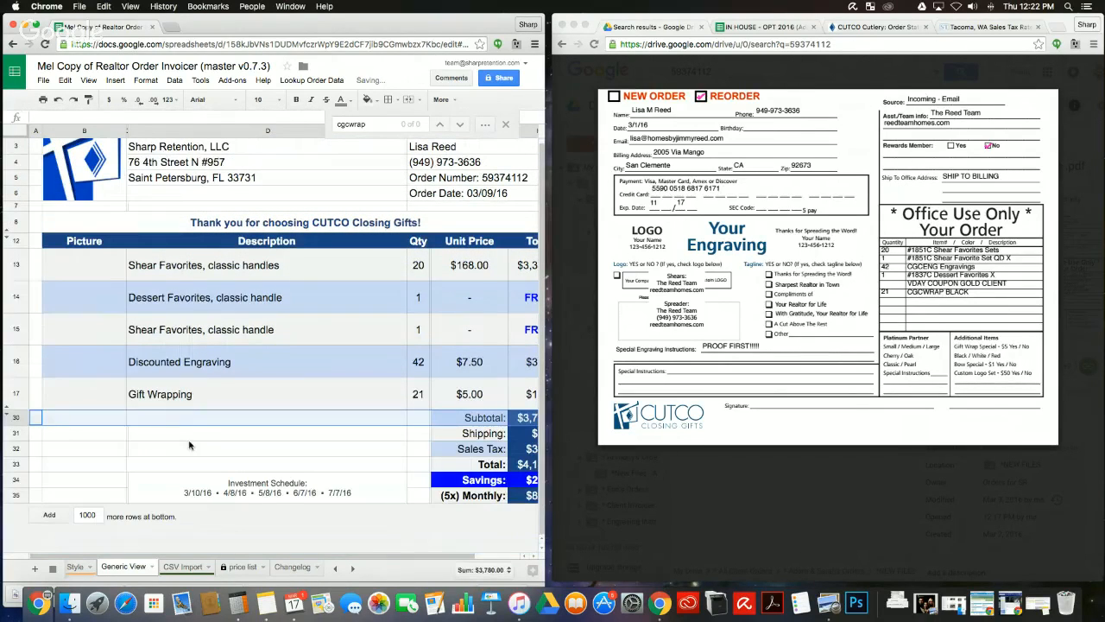
pyautogui.hscroll(3, 190, 445)
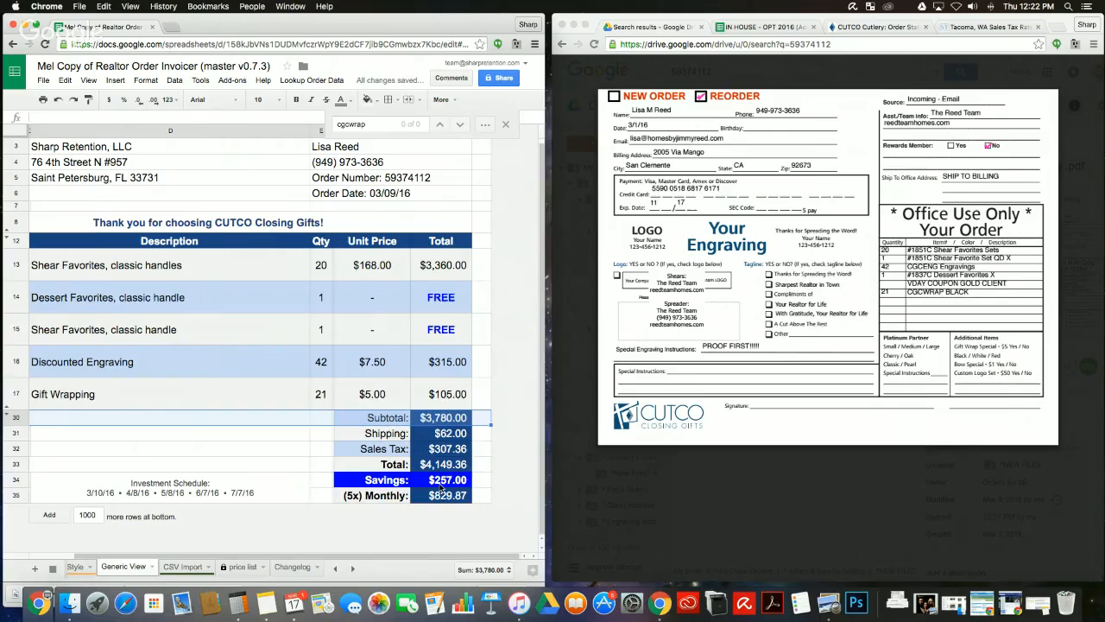
pyautogui.scroll(2, 446, 196)
pyautogui.hscroll(-3, 446, 196)
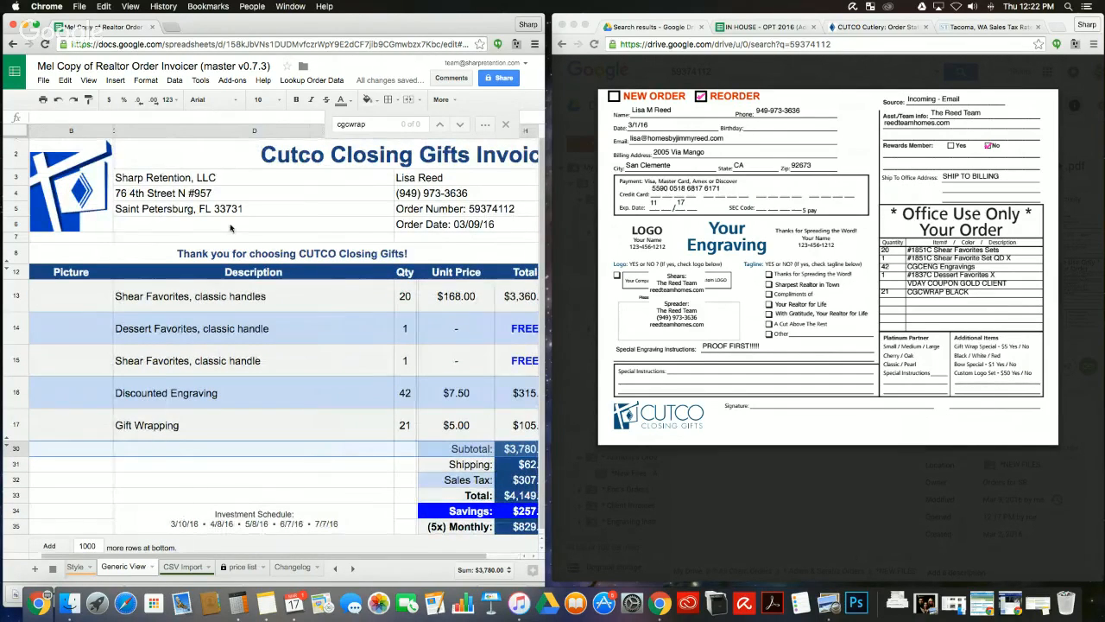
pyautogui.hscroll(-1, 234, 574)
pyautogui.hscroll(-1, 233, 574)
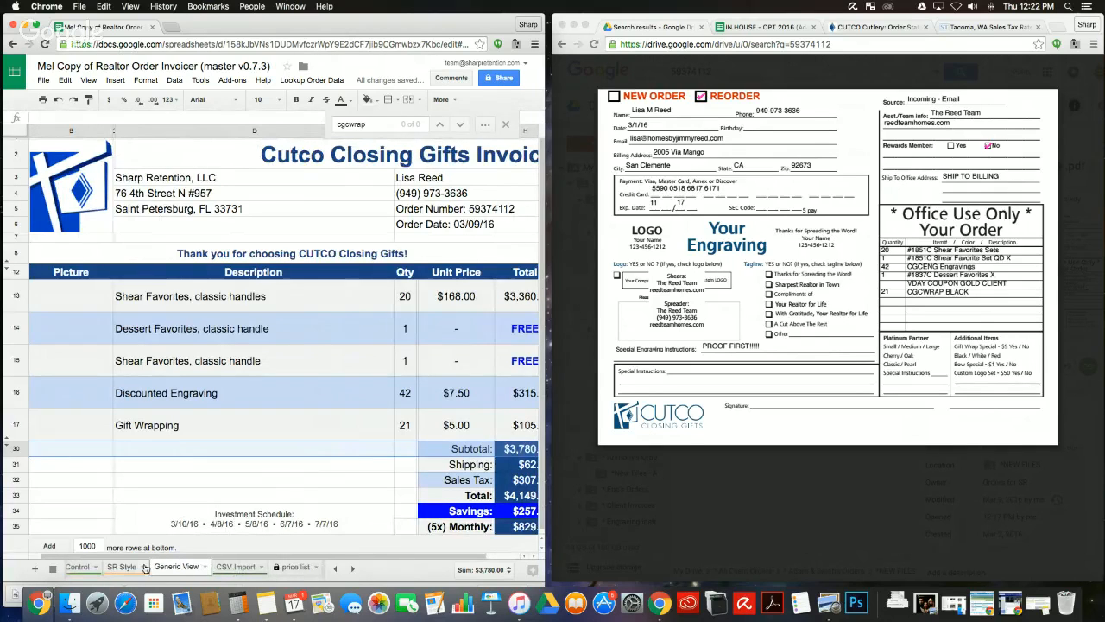
# Step: Open the SR Style invoice and select its closing message rows 30–34
pyautogui.click(121, 567)
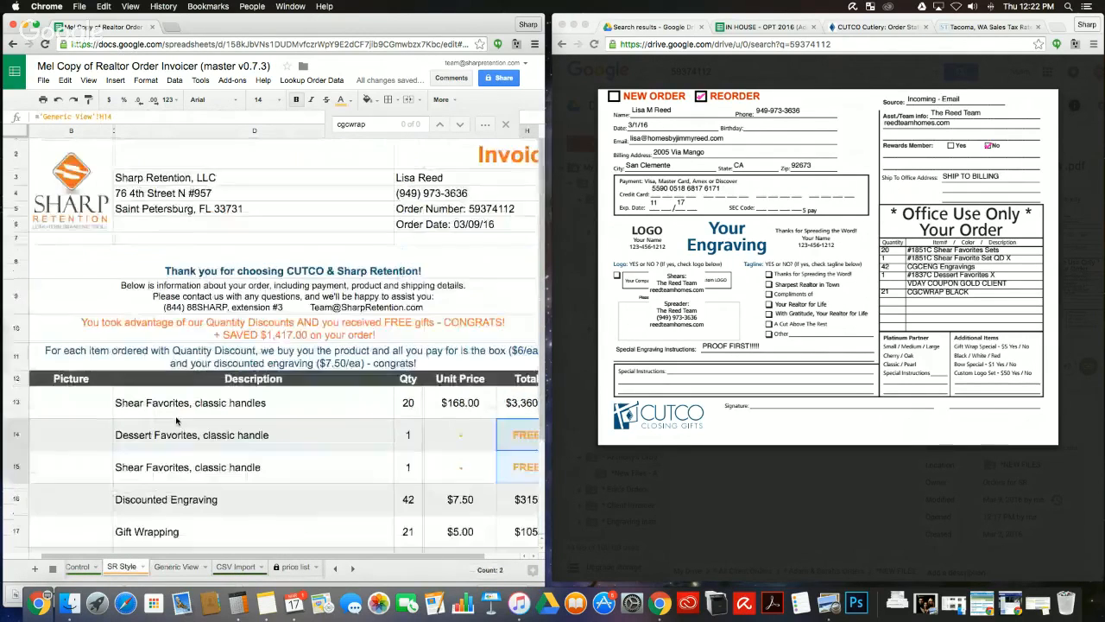
pyautogui.moveTo(78, 449); pyautogui.dragTo(318, 508)
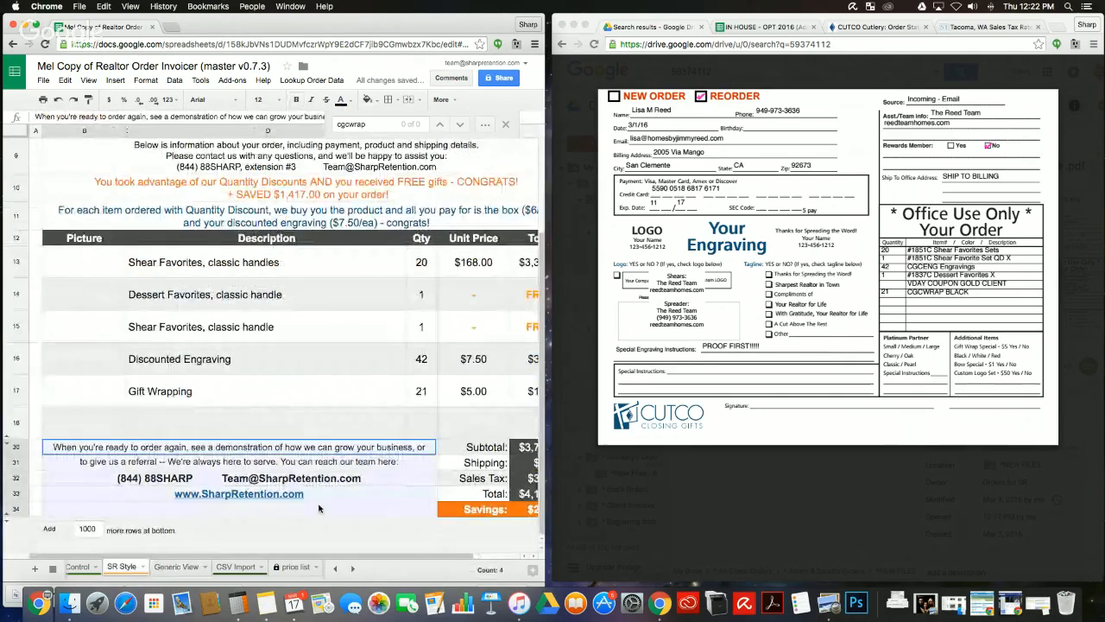
pyautogui.click(8, 515)
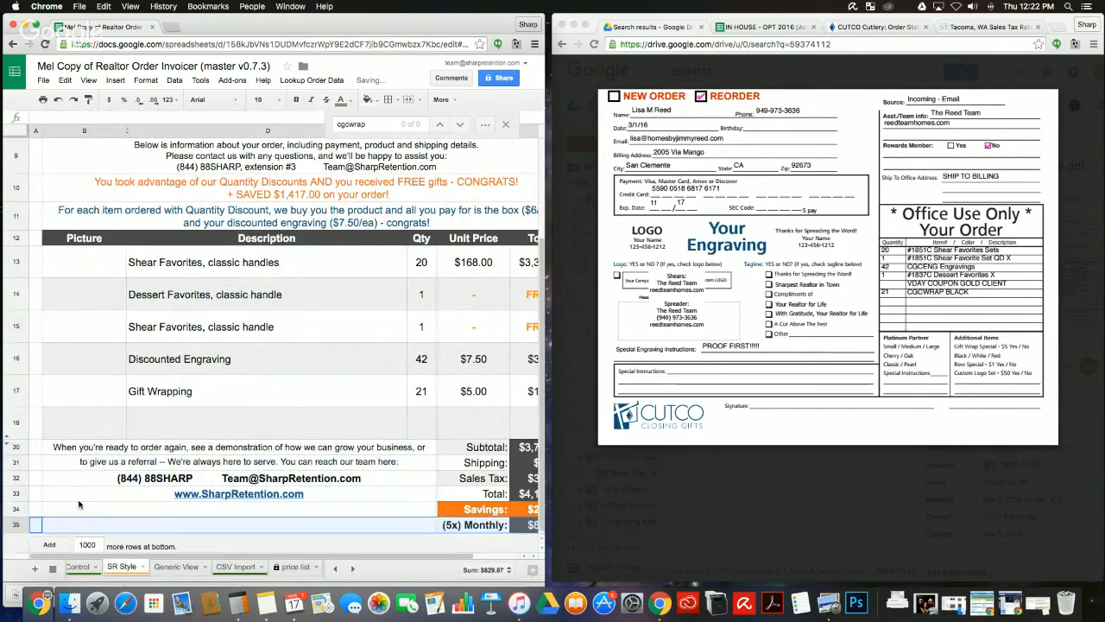
pyautogui.click(78, 499)
pyautogui.scroll(-1, 78, 504)
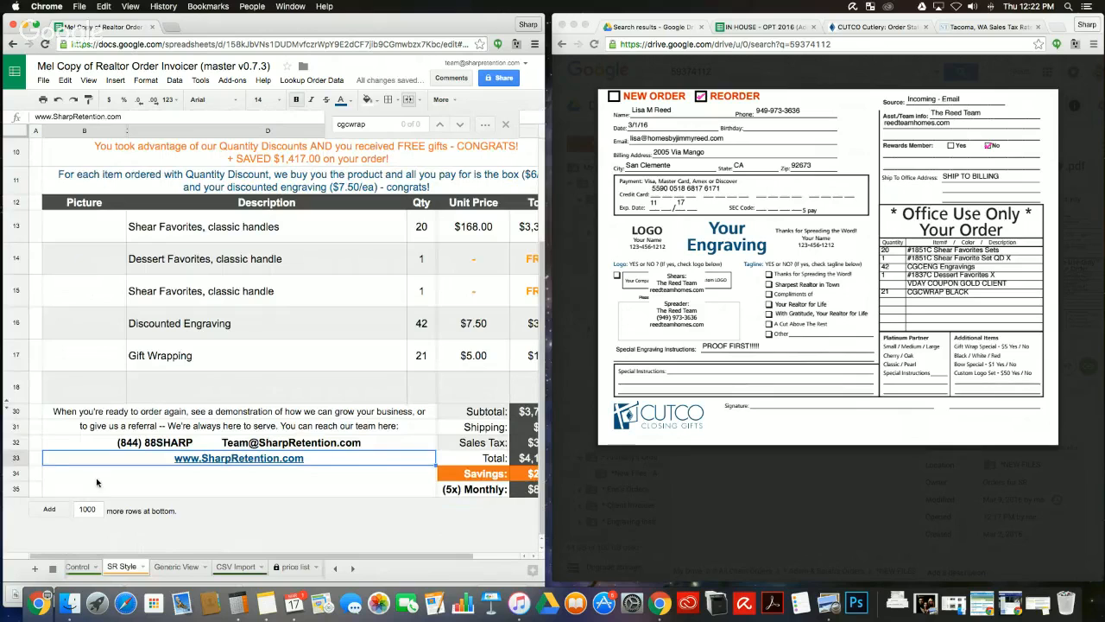
pyautogui.click(97, 483)
pyautogui.scroll(5, 96, 483)
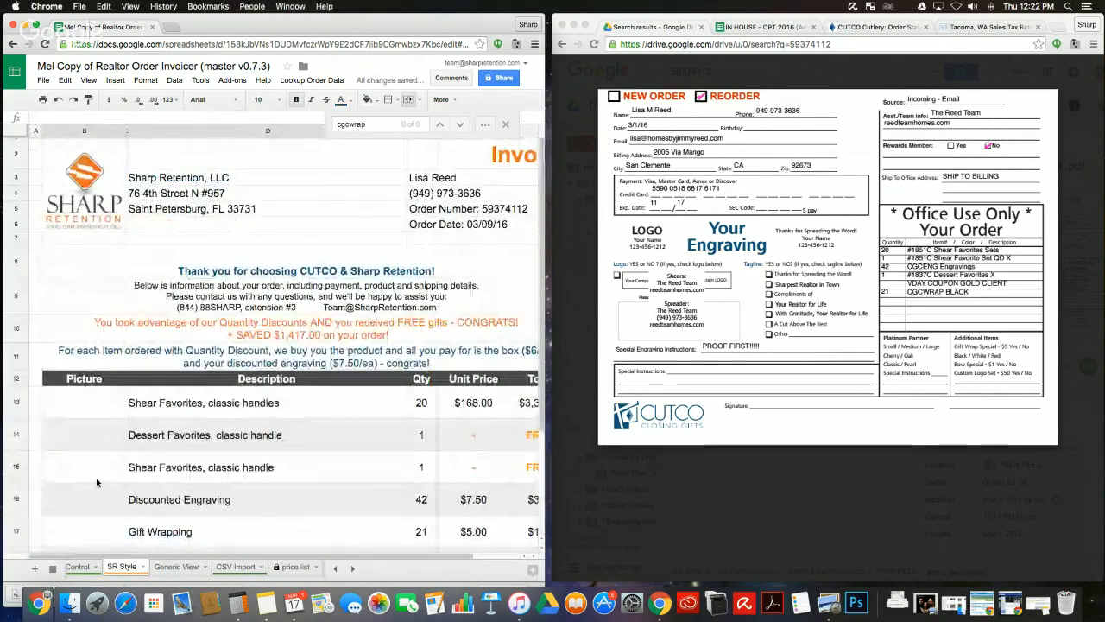
pyautogui.scroll(-5, 97, 483)
pyautogui.write('=')
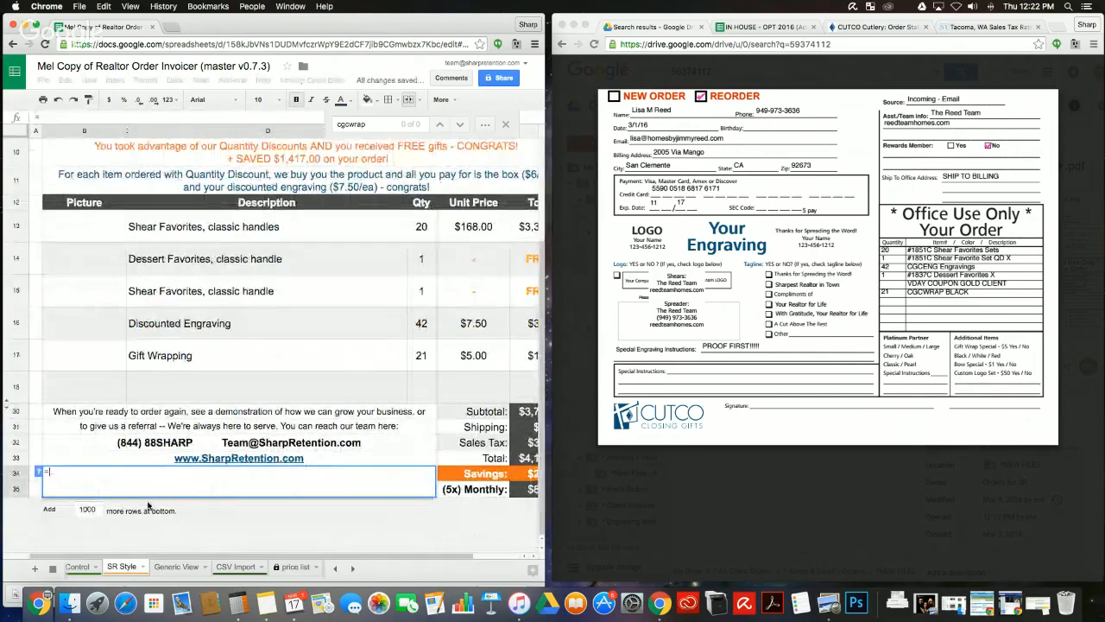
# Step: Link row 34 to Generic View's Investment Schedule cell, pulling dates 3/10/16 through 7/7/16
pyautogui.click(178, 568)
pyautogui.scroll(-1, 172, 493)
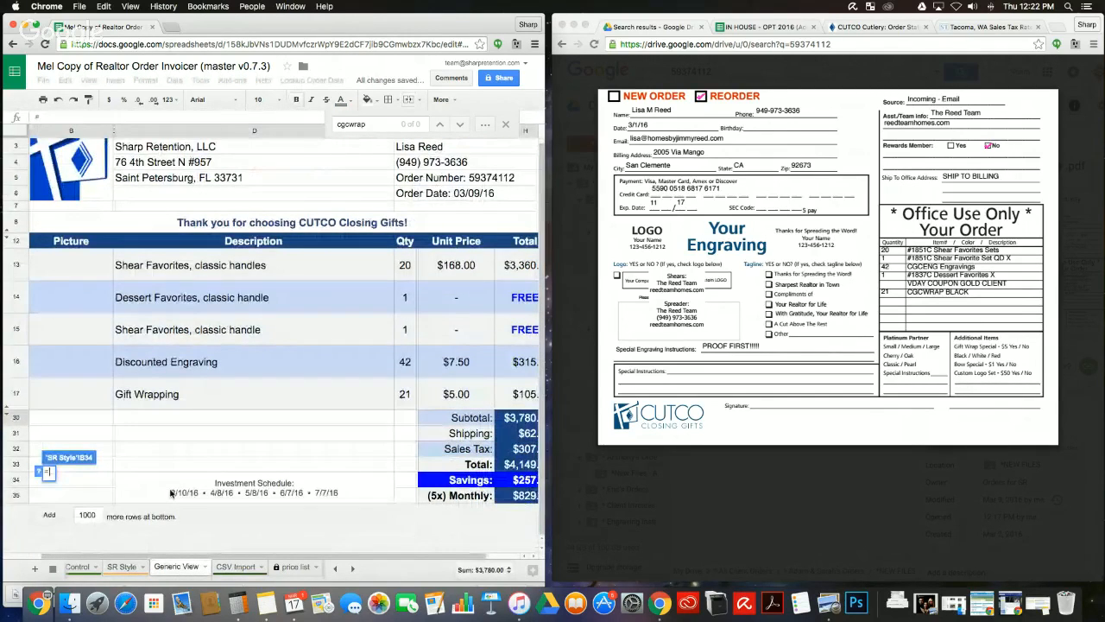
pyautogui.click(171, 493)
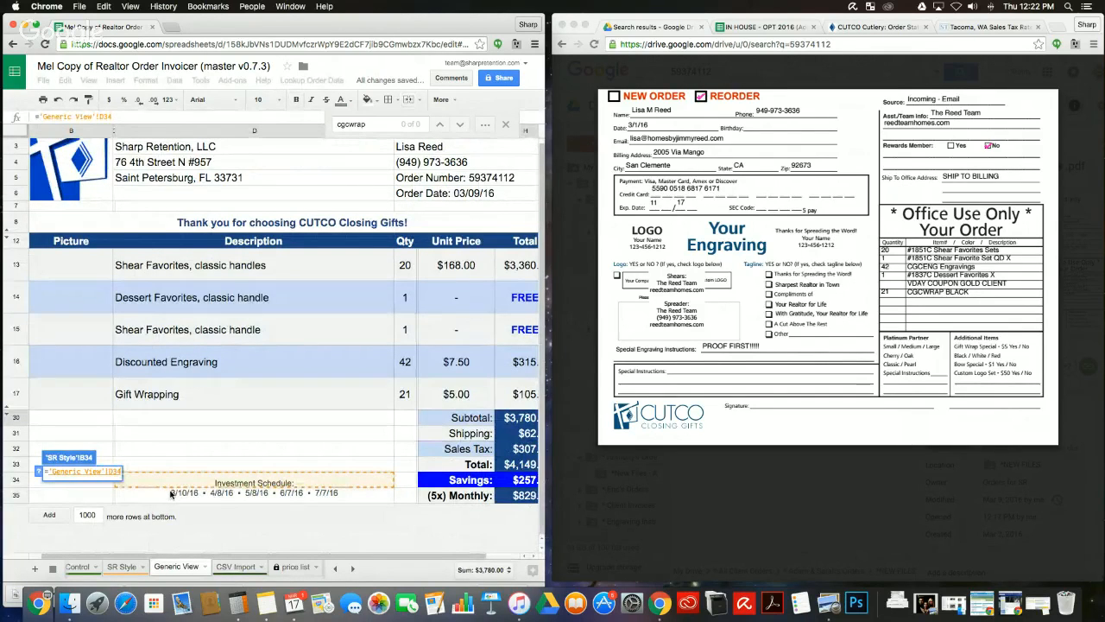
pyautogui.press('Return')
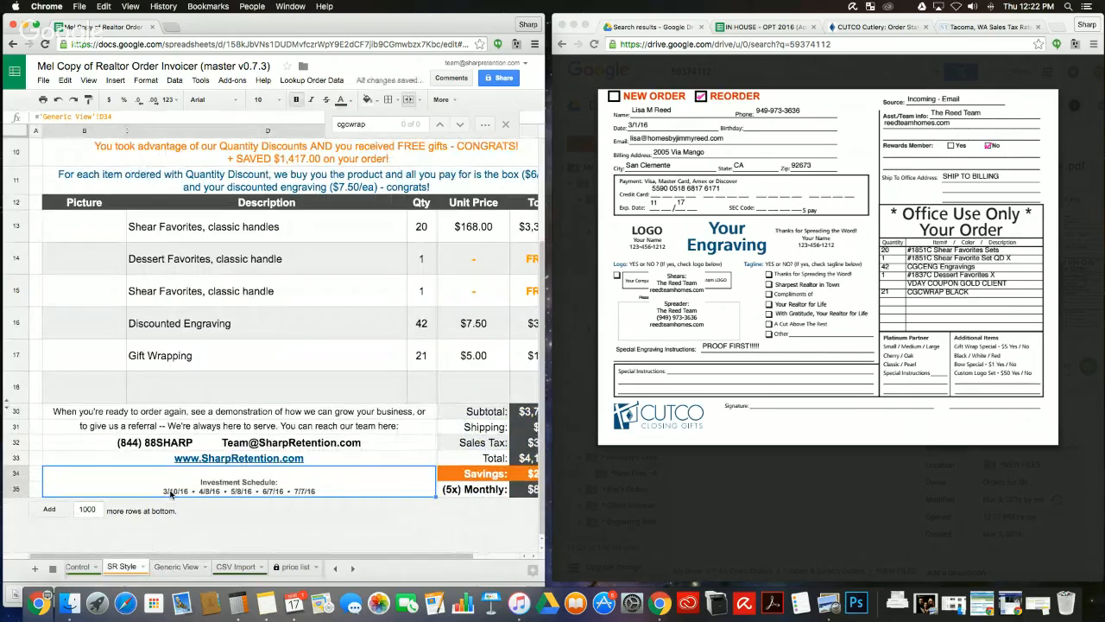
# Step: Check the linked cell and the CSV Import and Generic View sheets, then return to SR Style
pyautogui.click(295, 459)
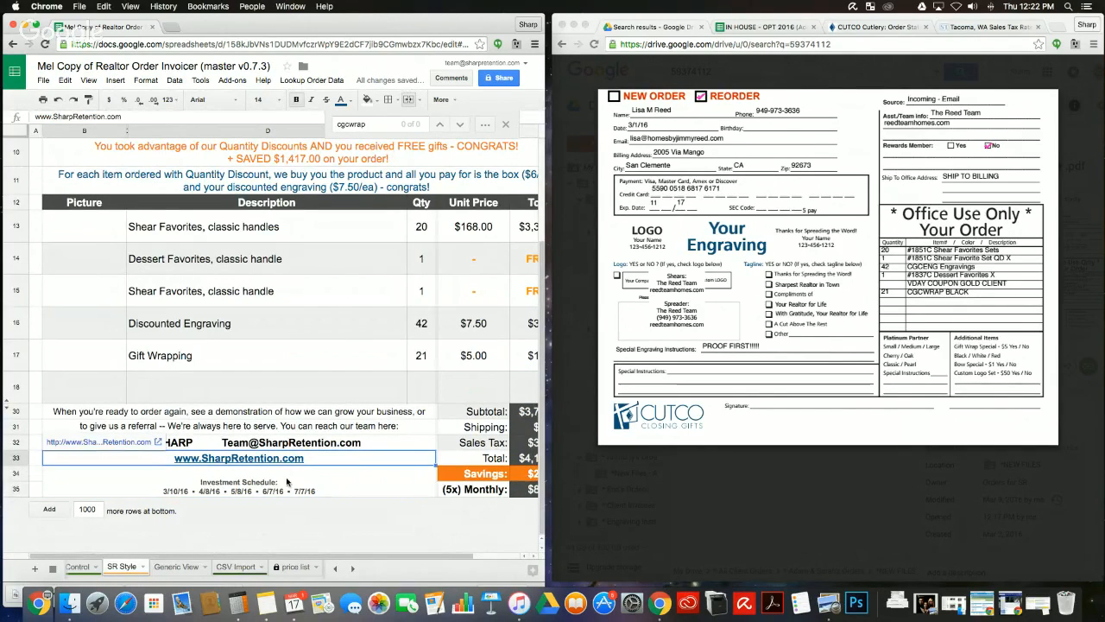
pyautogui.click(286, 481)
pyautogui.click(234, 567)
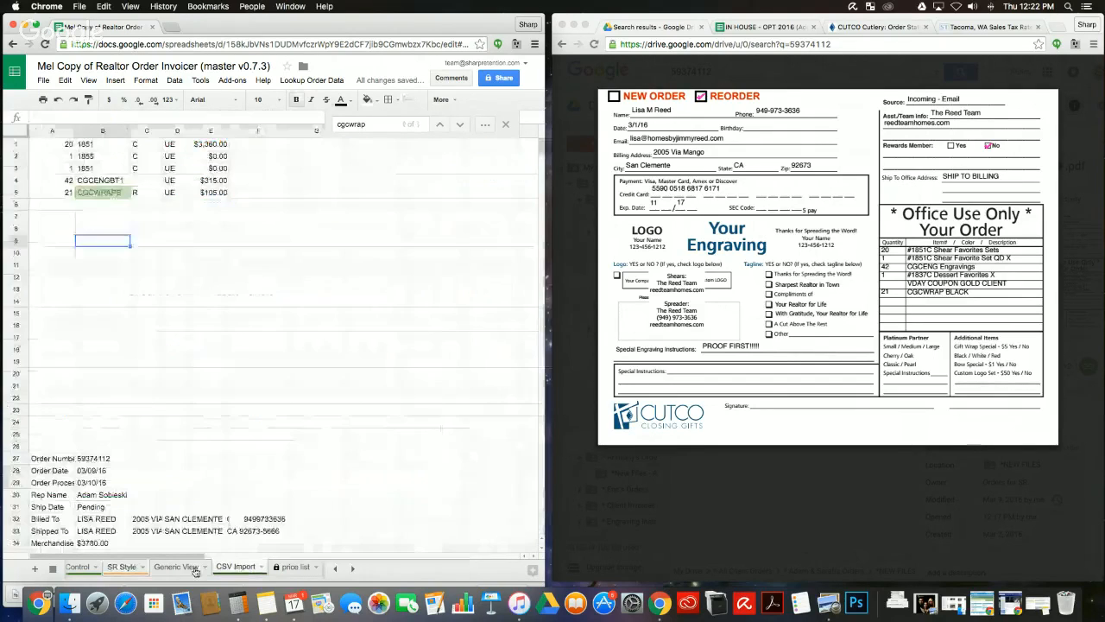
pyautogui.click(175, 566)
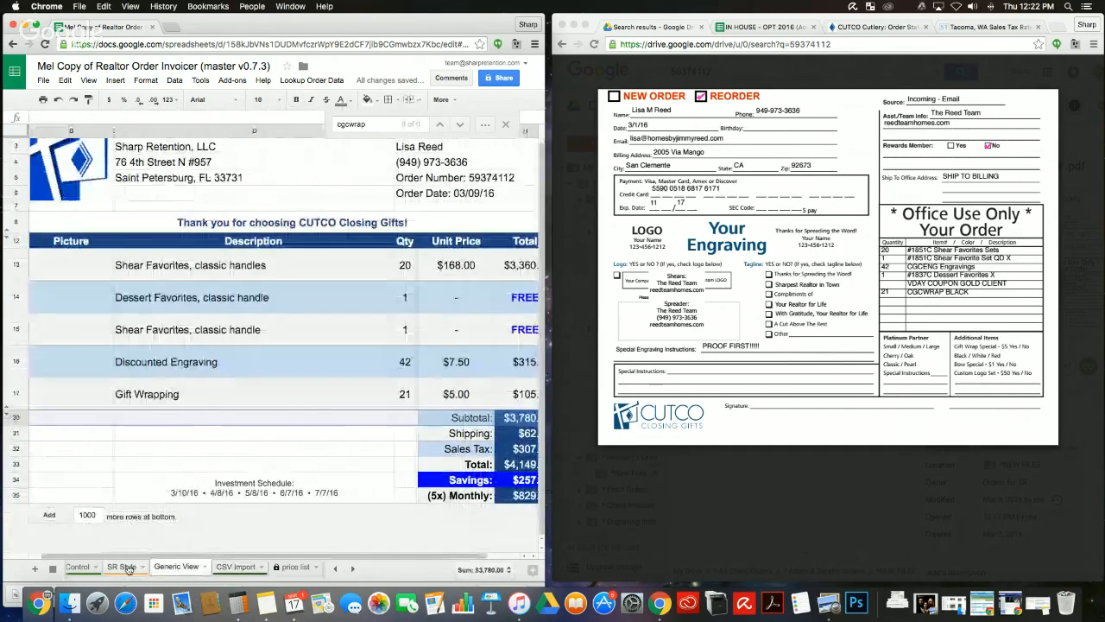
pyautogui.click(128, 567)
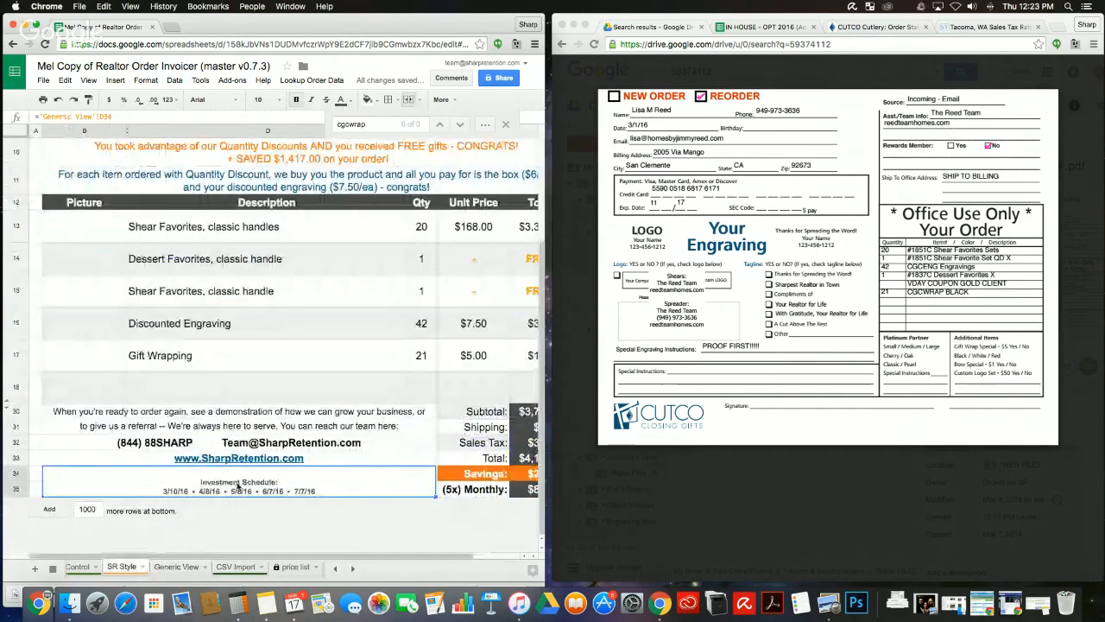
# Step: Vertically centre the Investment Schedule in cell B34 with Middle alignment
pyautogui.click(440, 100)
pyautogui.click(322, 122)
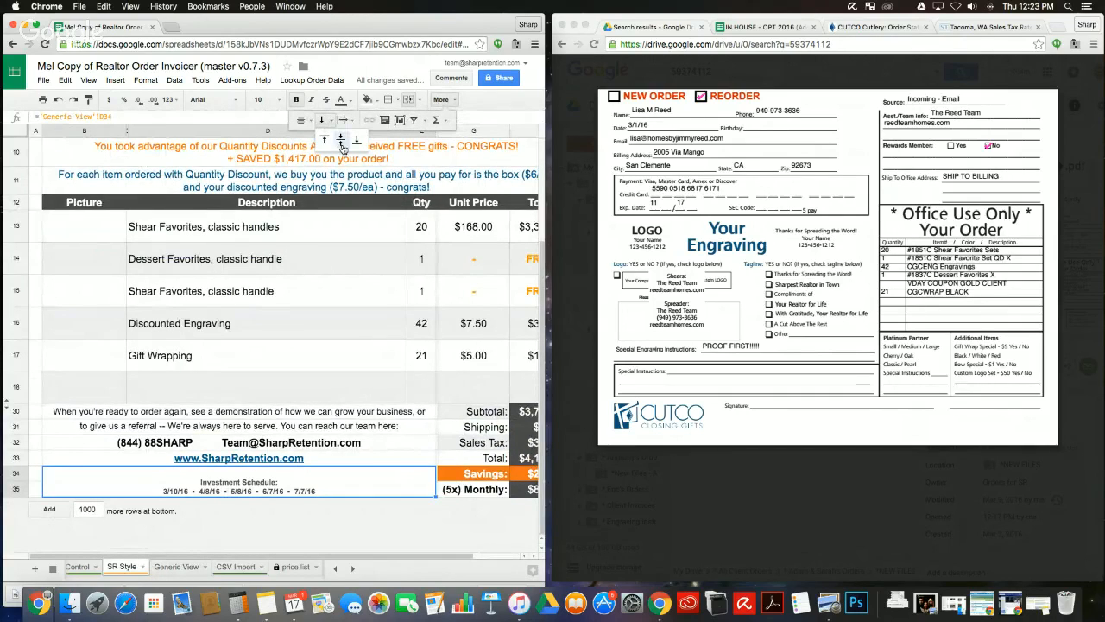
pyautogui.click(345, 149)
pyautogui.click(366, 413)
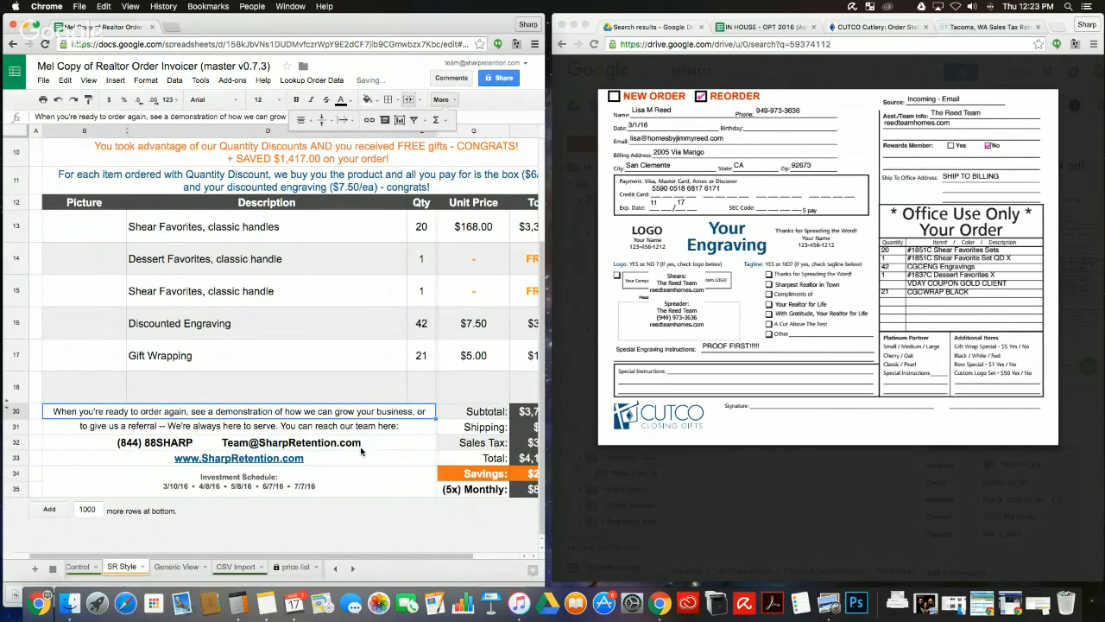
pyautogui.click(361, 451)
pyautogui.click(338, 482)
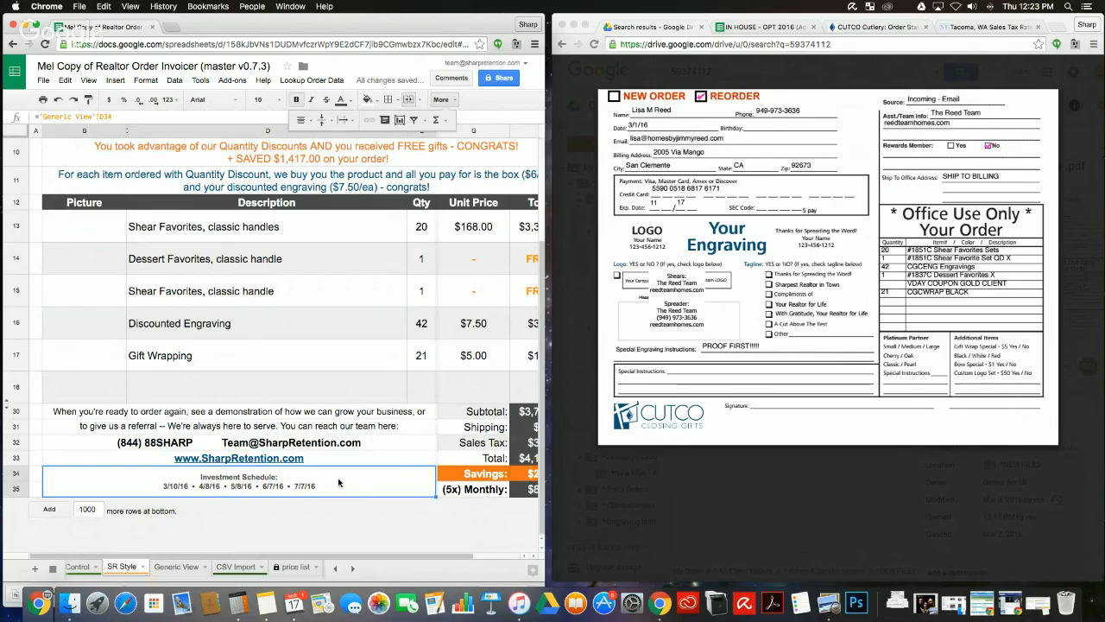
pyautogui.hscroll(3, 338, 483)
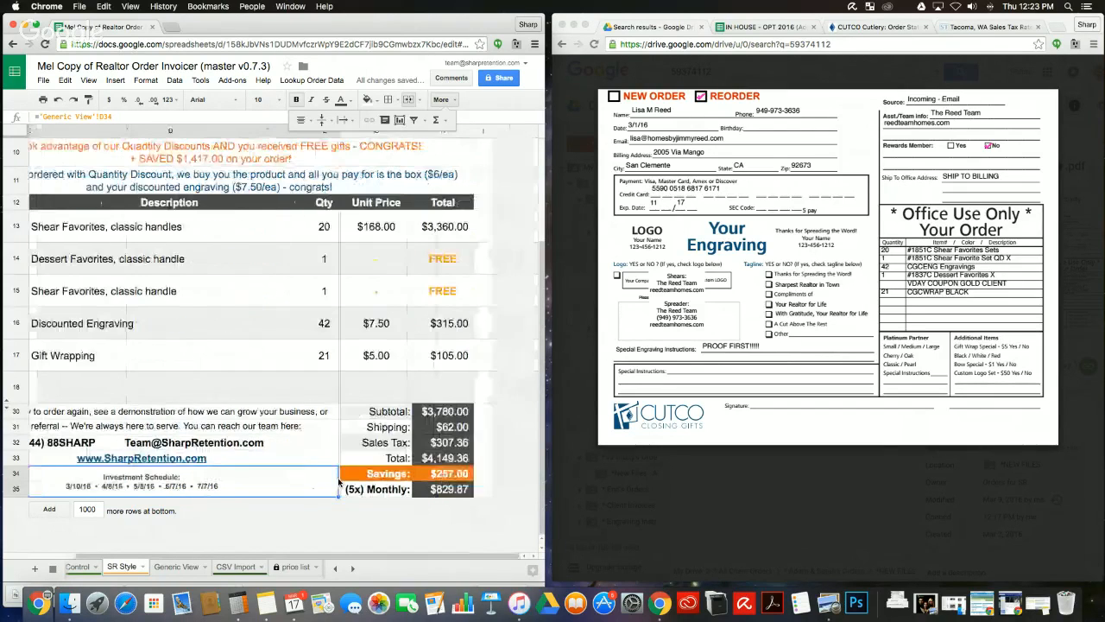
pyautogui.click(366, 489)
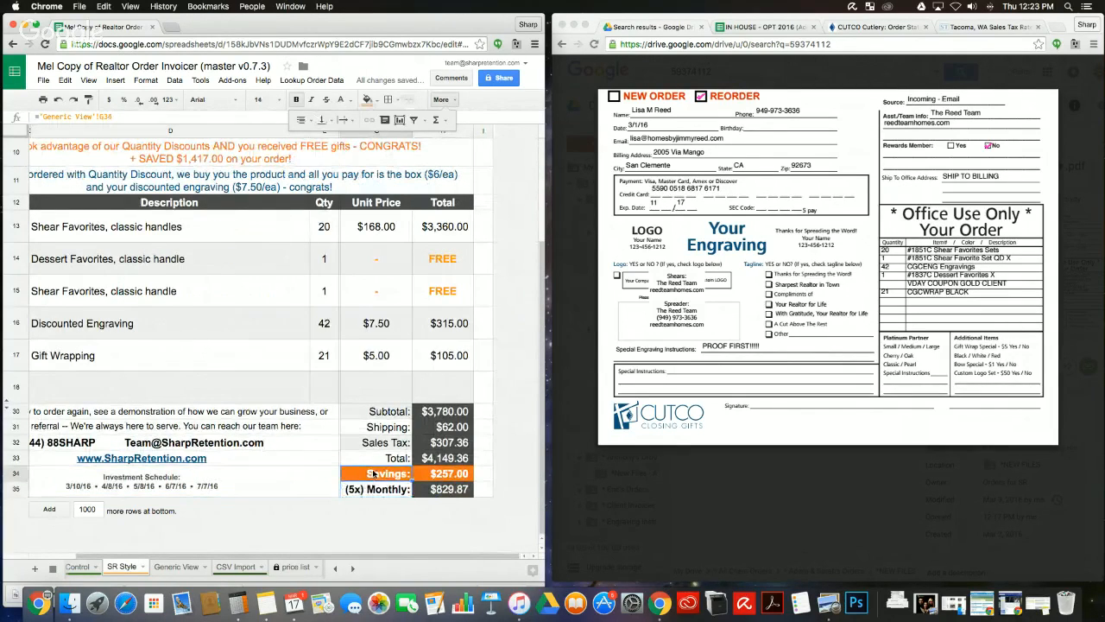
pyautogui.hscroll(-3, 380, 393)
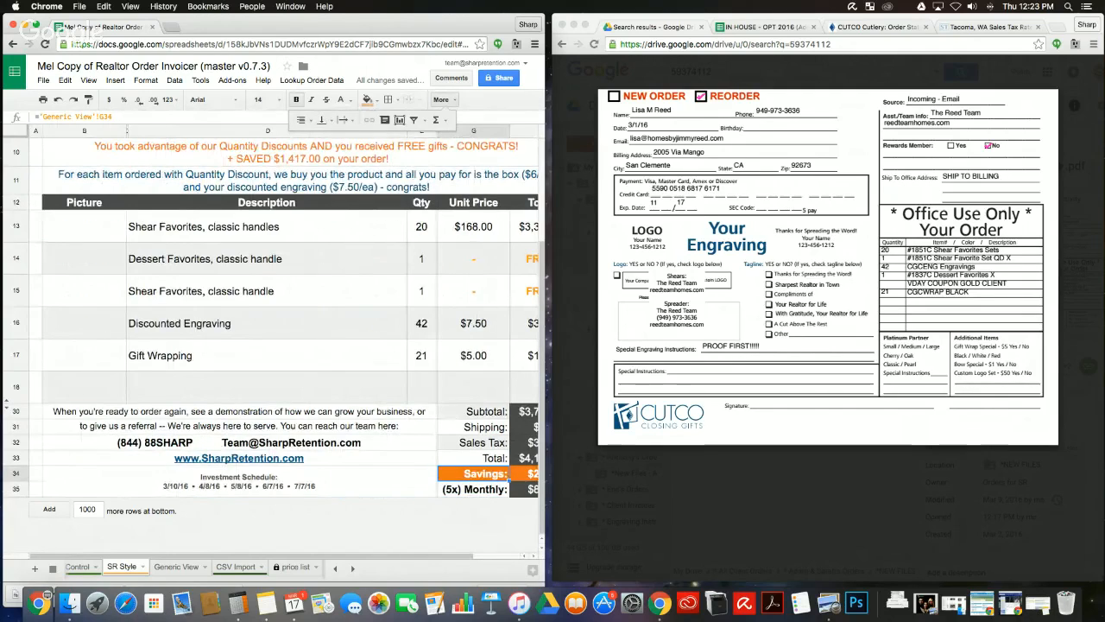
# Step: Hide the empty row 18 so the closing message follows Gift Wrapping
pyautogui.click(18, 383)
pyautogui.rightClick(18, 383)
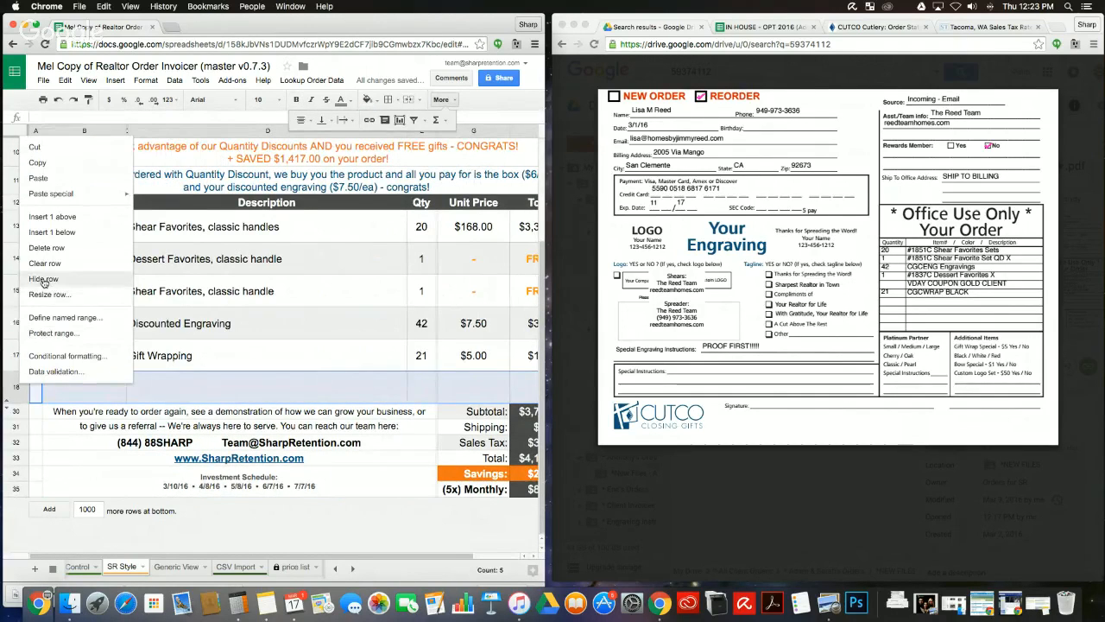
pyautogui.click(44, 280)
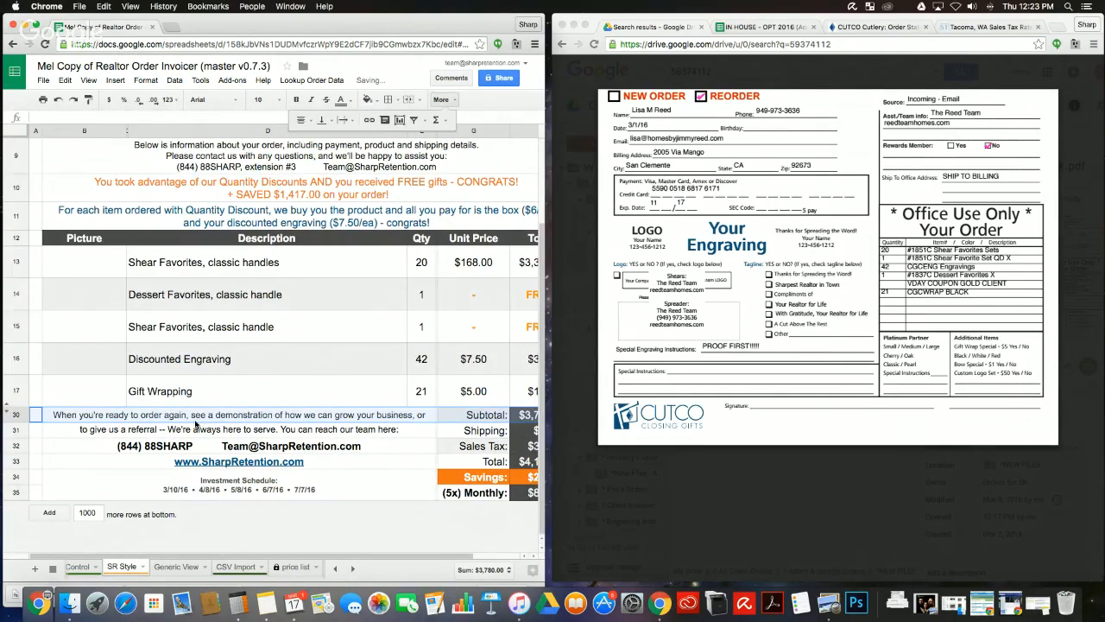
pyautogui.hscroll(3, 195, 423)
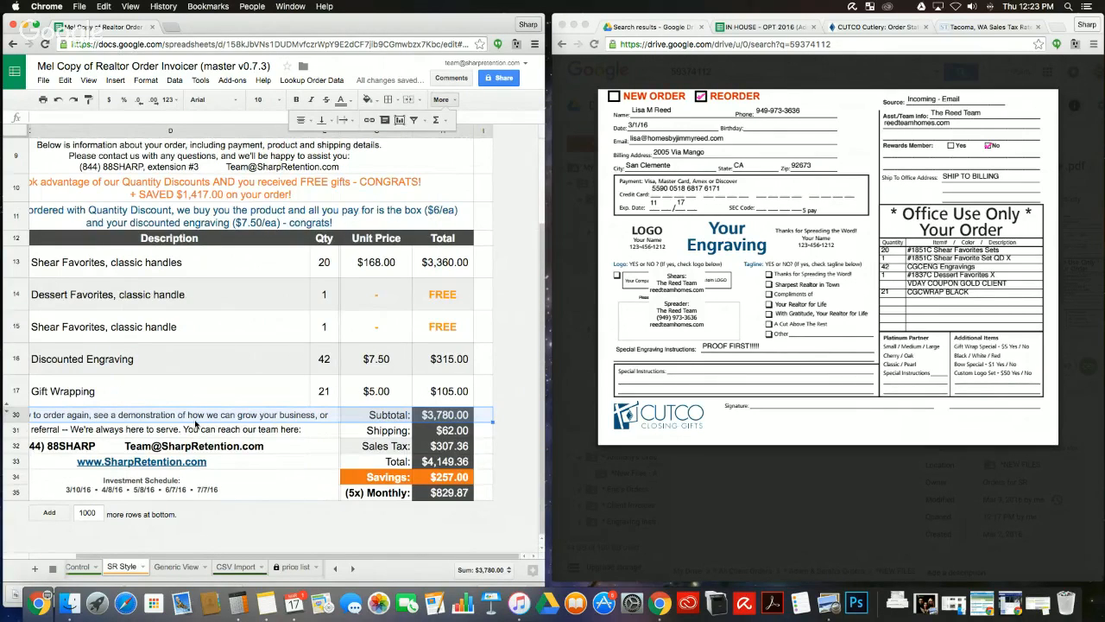
pyautogui.hscroll(-3, 195, 423)
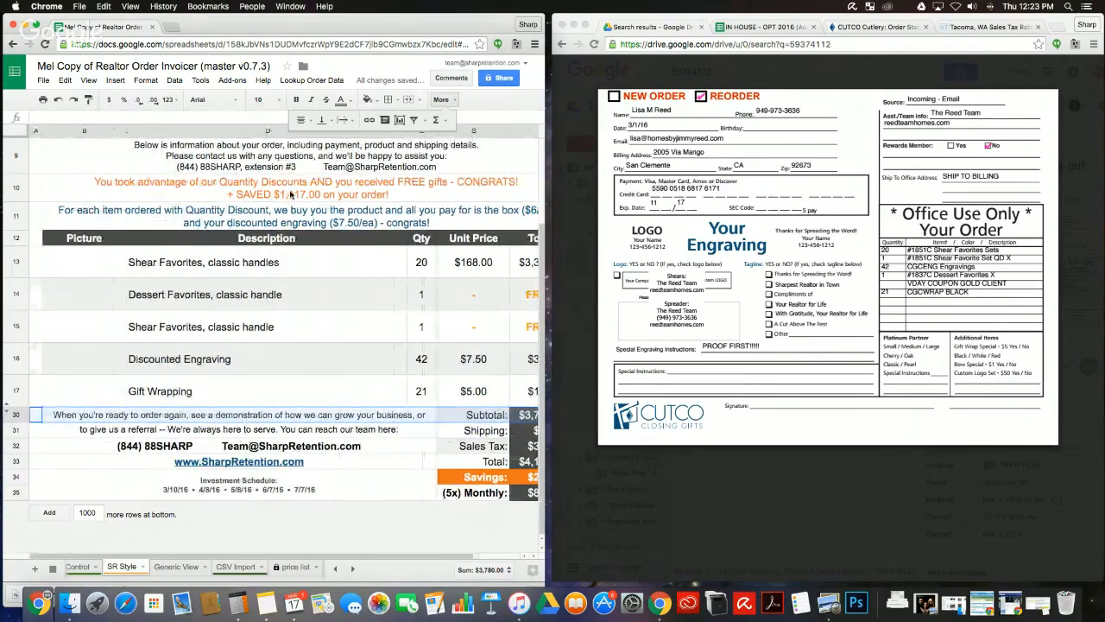
# Step: Reword the row 10 banner: drop CONGRATS!, add 'a' before FREE, and make 'gifts' singular
pyautogui.doubleClick(291, 194)
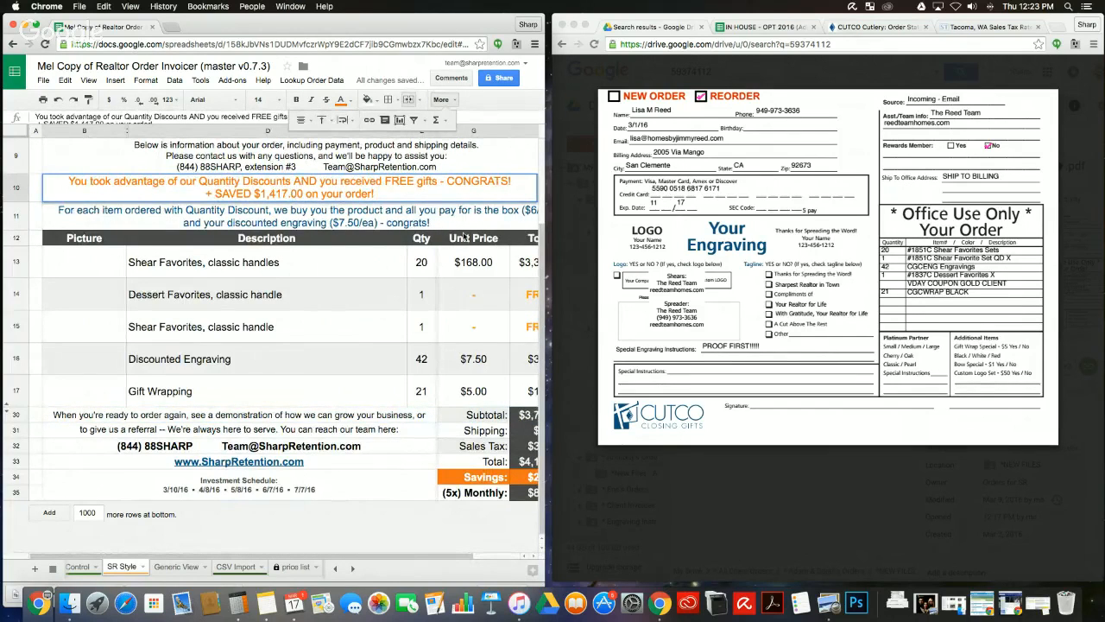
pyautogui.doubleClick(467, 182)
pyautogui.press('BackSpace')
pyautogui.press('BackSpace')
pyautogui.press('BackSpace')
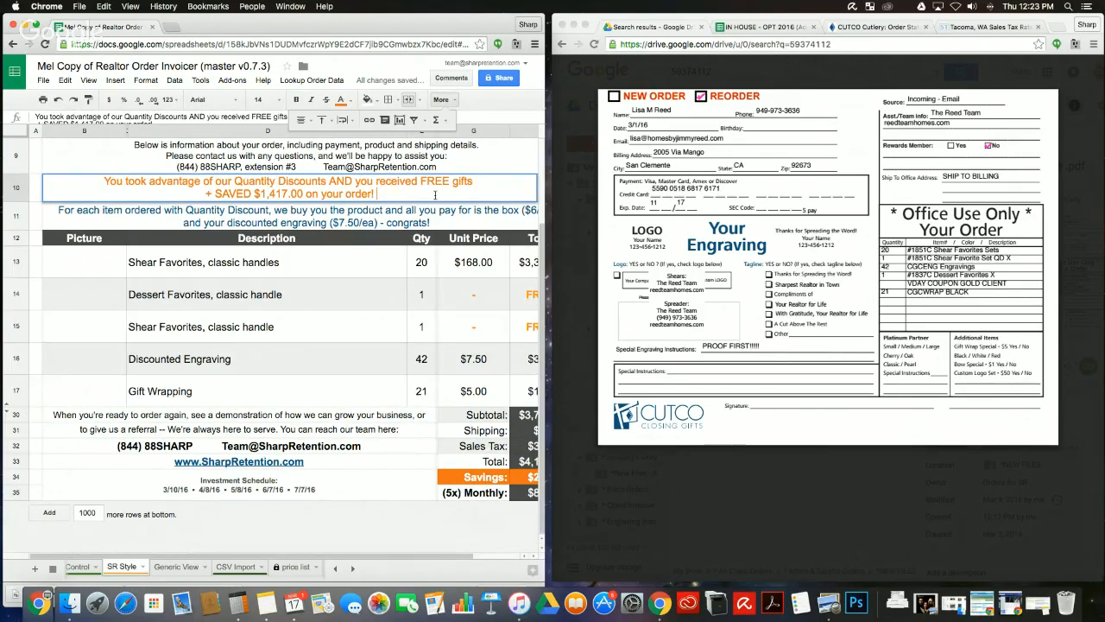
pyautogui.click(426, 221)
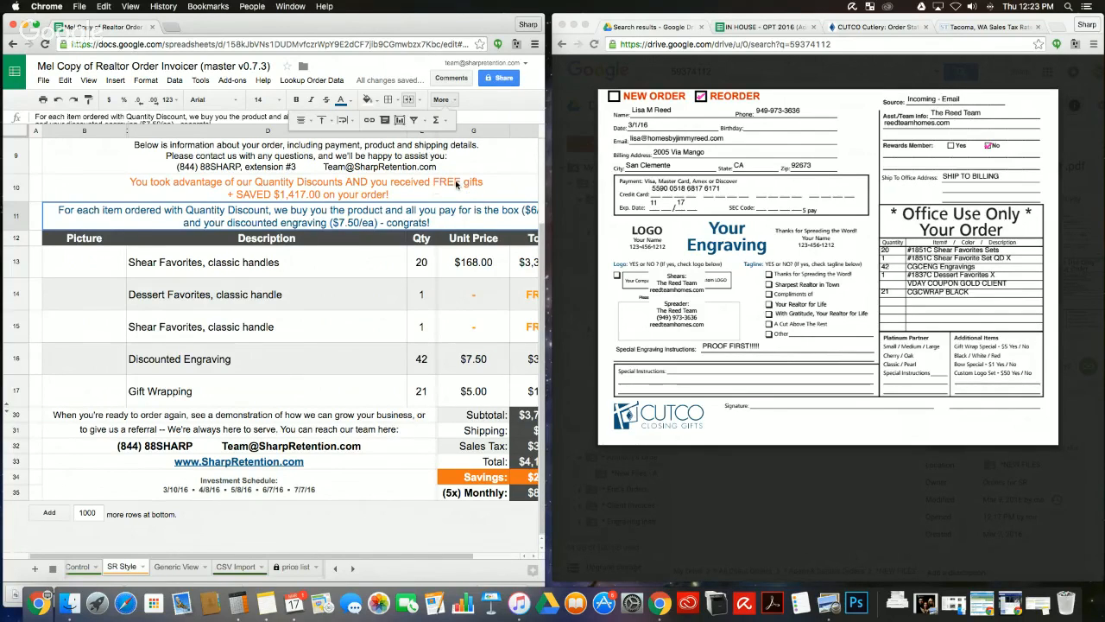
pyautogui.doubleClick(419, 181)
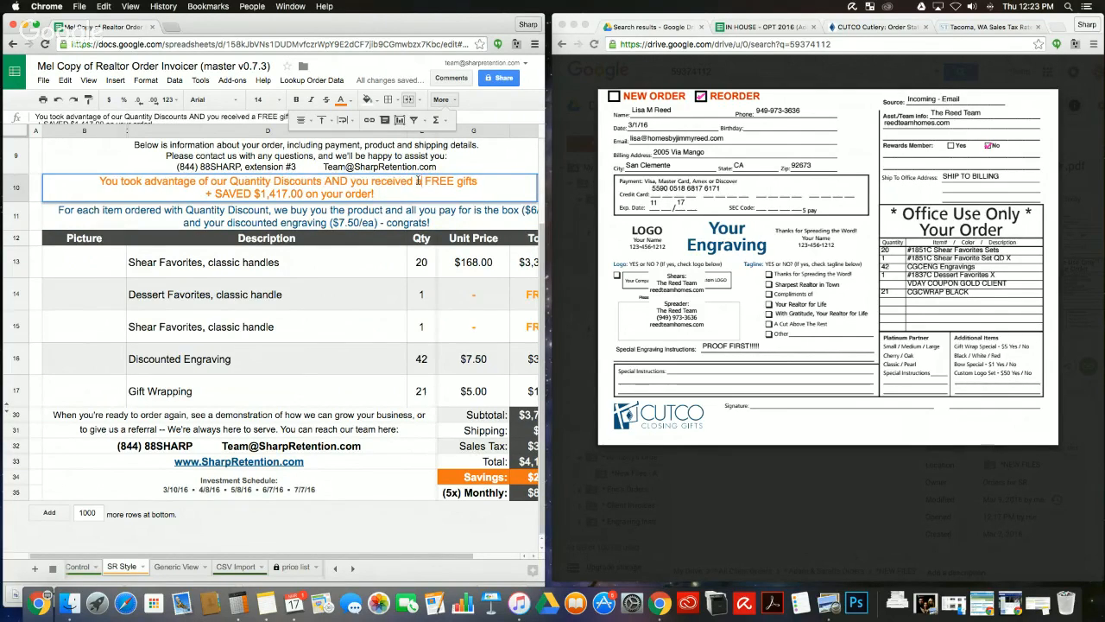
pyautogui.write('a')
pyautogui.press('BackSpace')
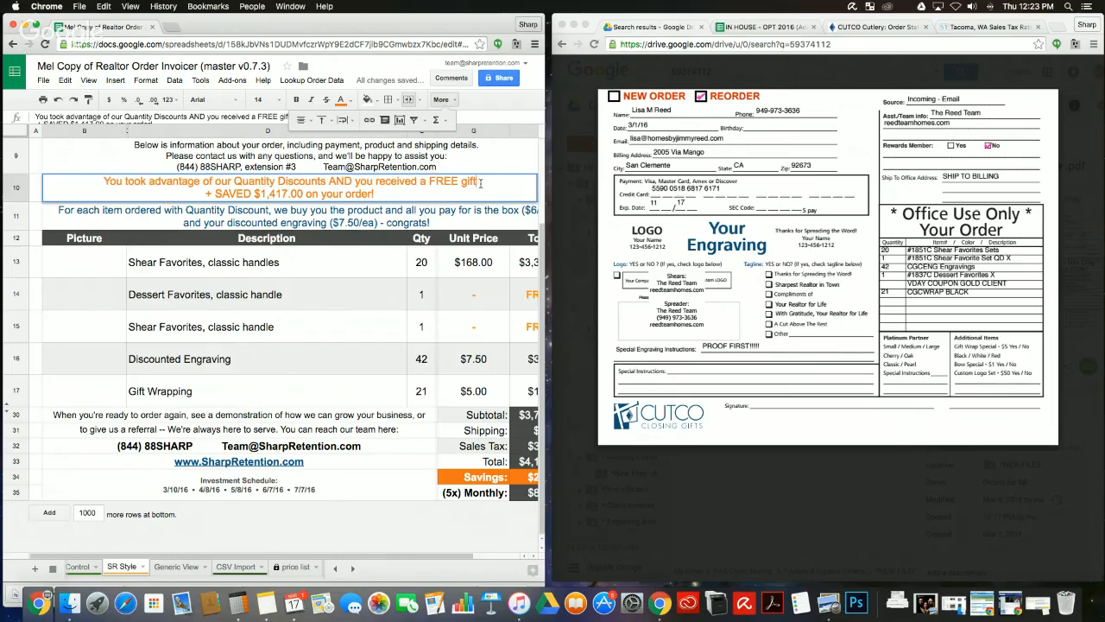
pyautogui.click(451, 318)
# Step: Change the banner's savings amount from $1,417.00 to $257.00
pyautogui.hscroll(2, 450, 318)
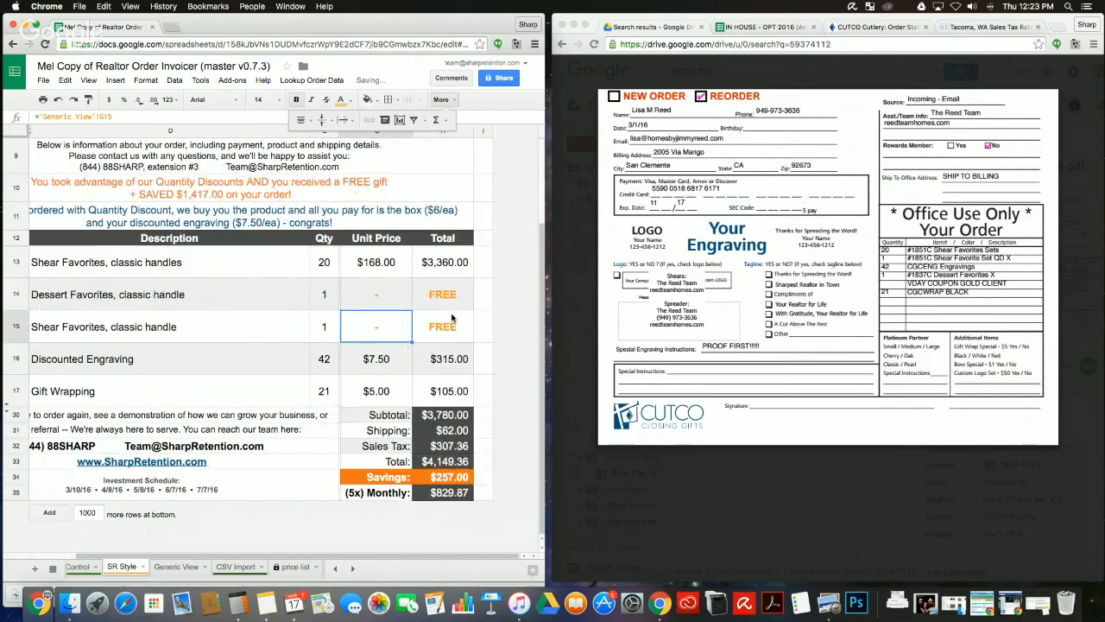
pyautogui.click(286, 193)
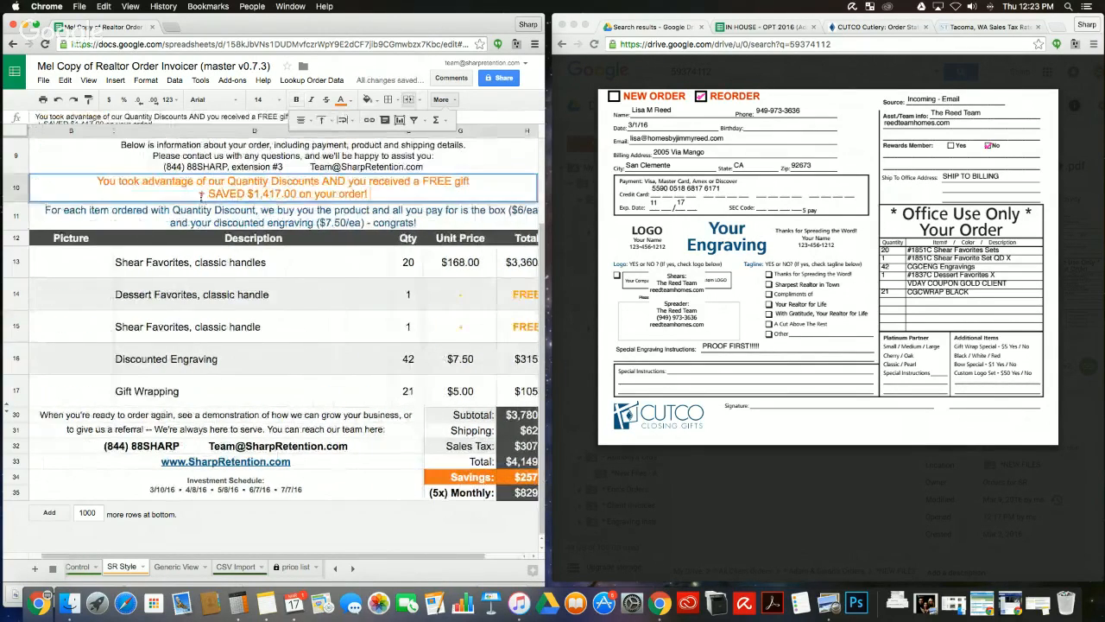
pyautogui.doubleClick(268, 193)
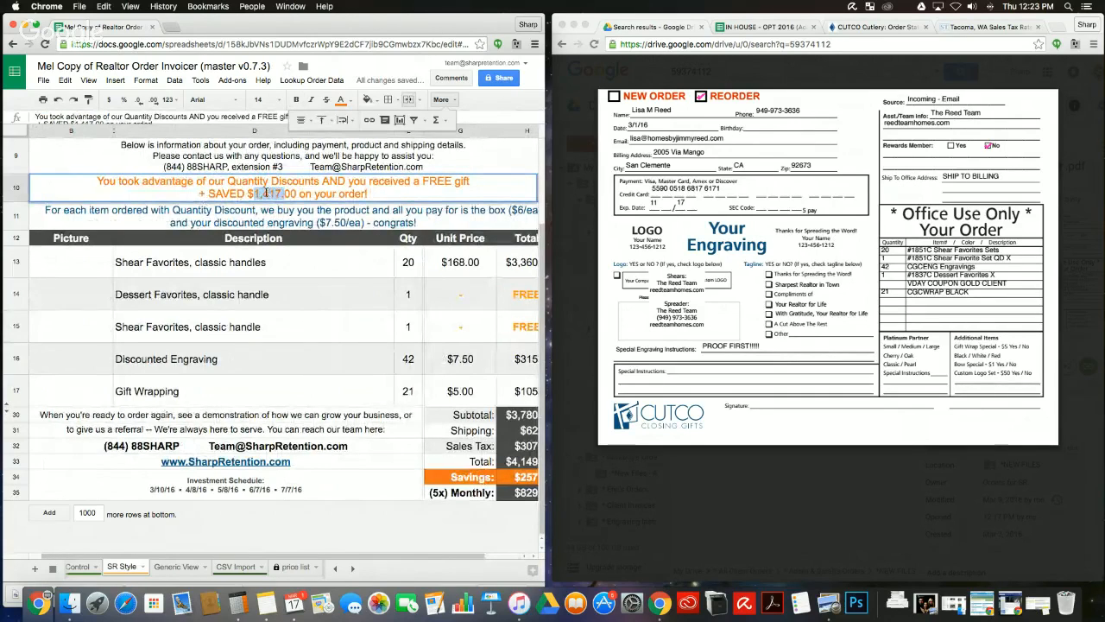
pyautogui.write('257')
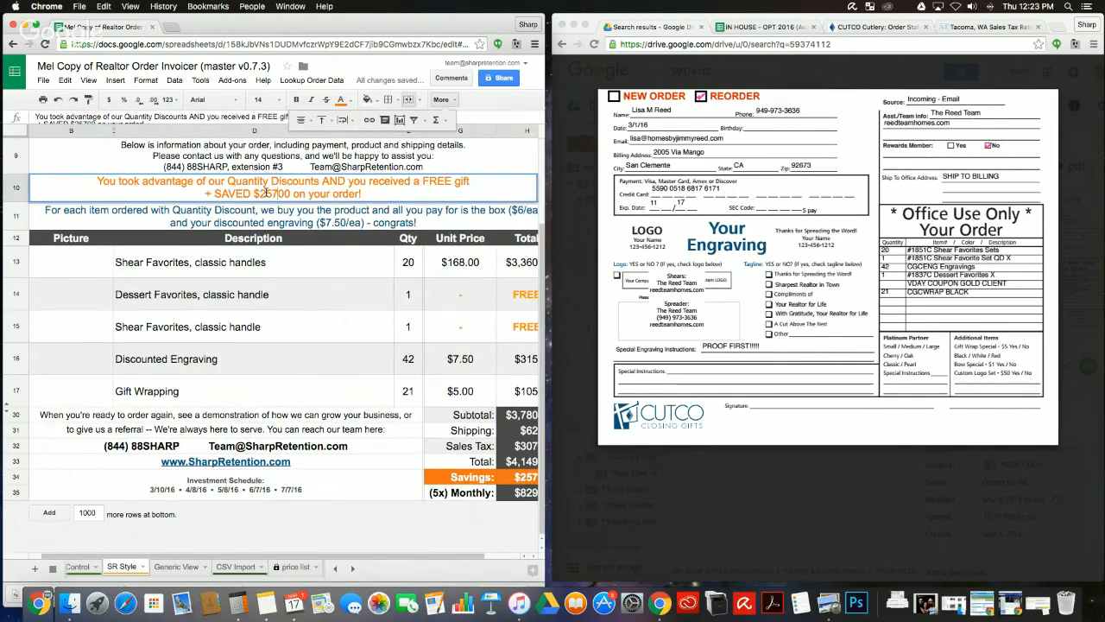
pyautogui.press('Return')
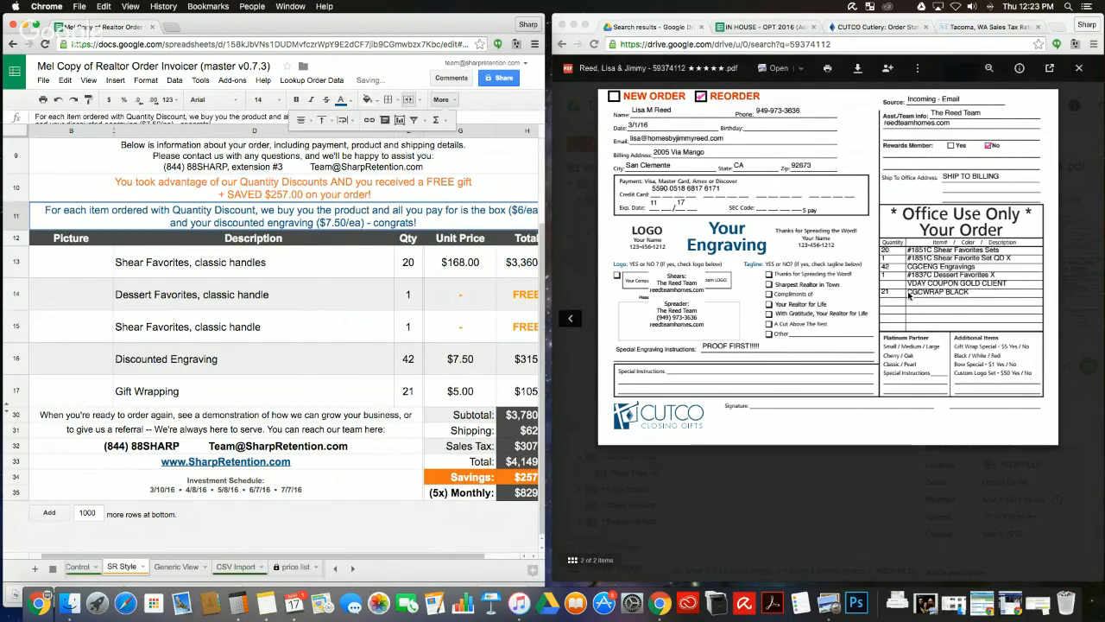
# Step: Check the Dessert Favorites unit price formula against a calculator
pyautogui.click(467, 261)
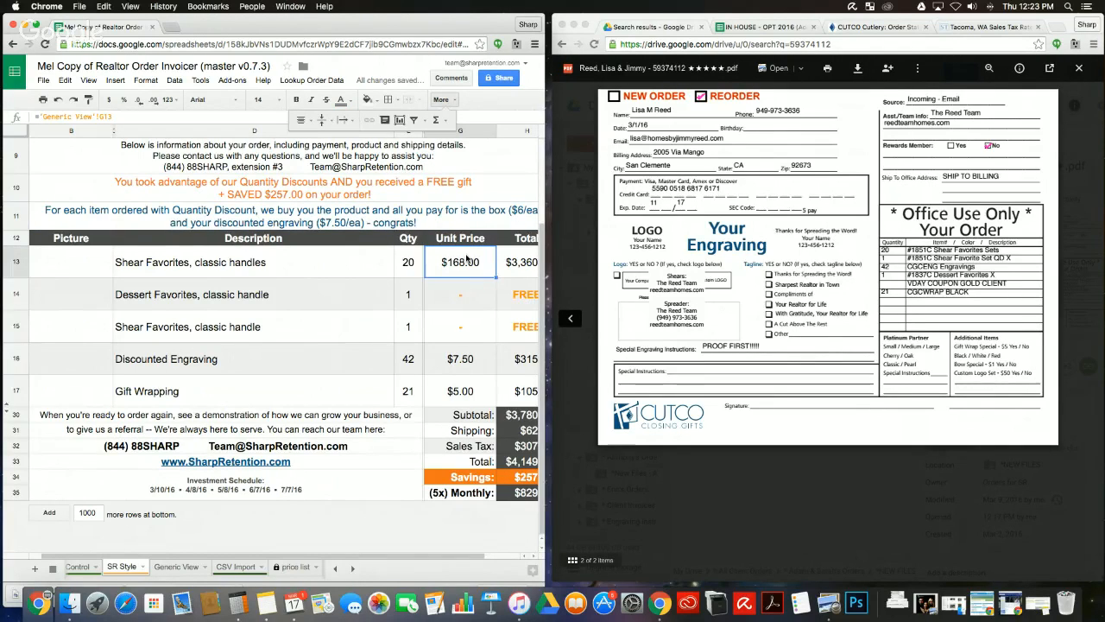
pyautogui.click(346, 227)
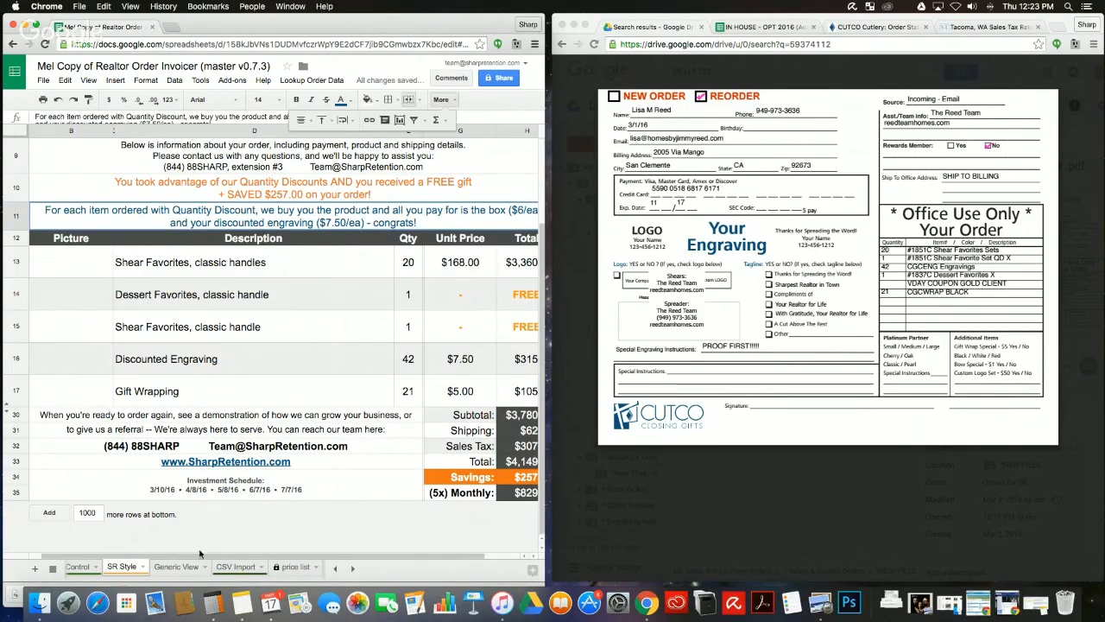
pyautogui.click(214, 602)
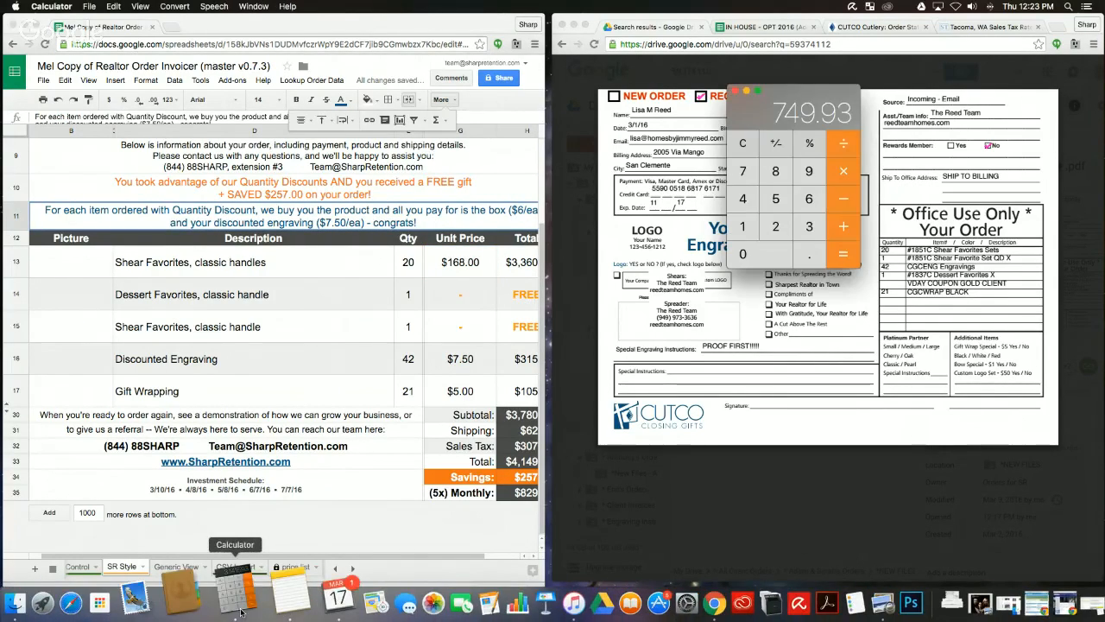
pyautogui.click(747, 91)
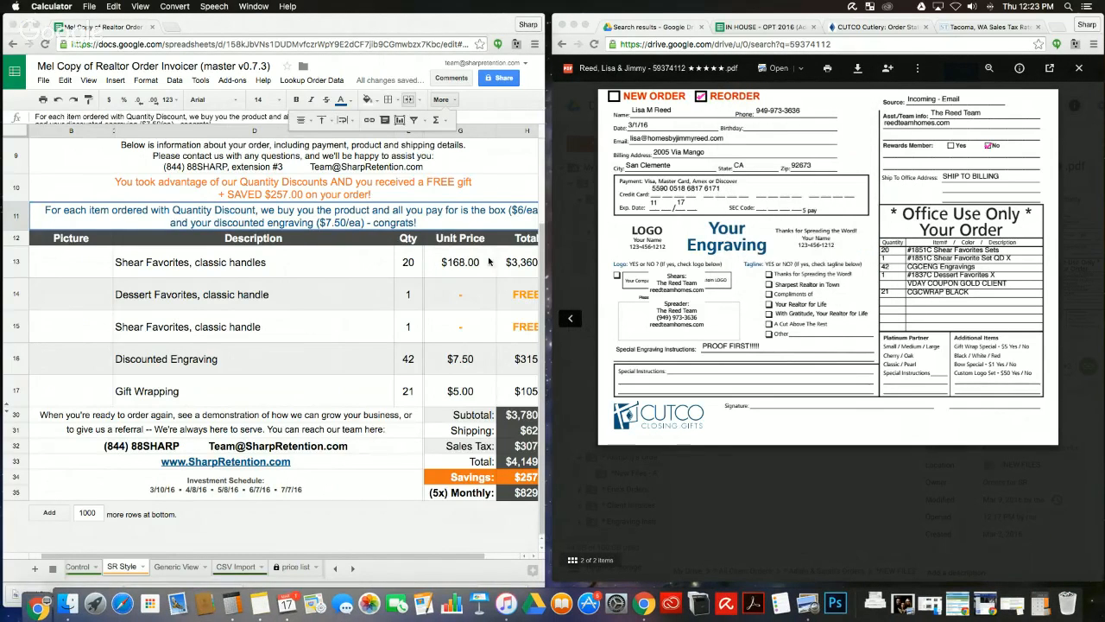
pyautogui.click(459, 298)
pyautogui.hscroll(-1, 459, 299)
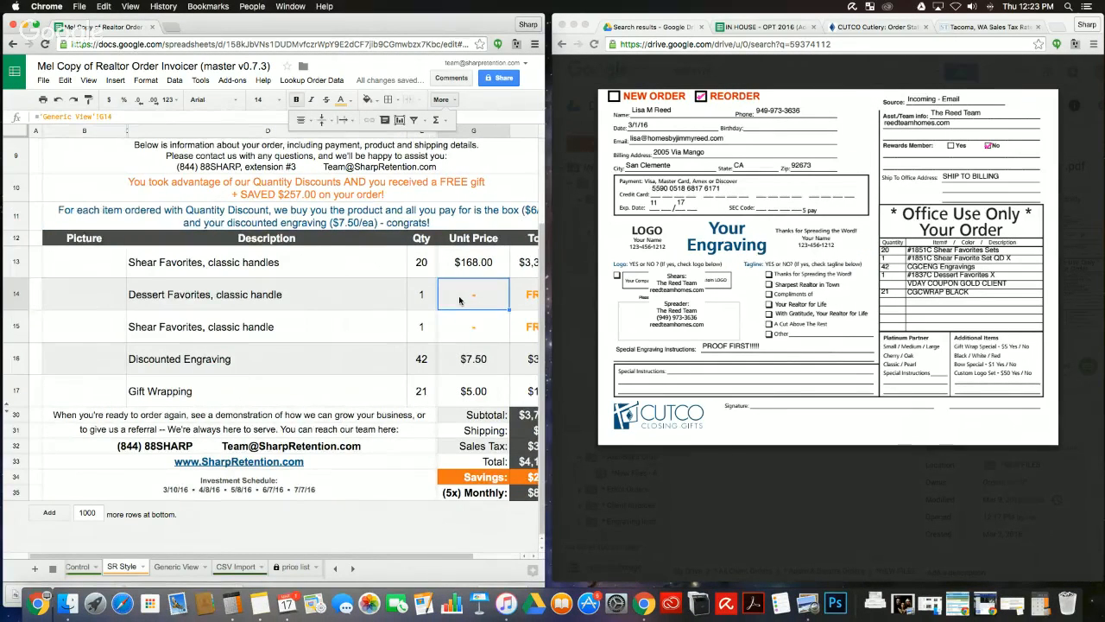
pyautogui.scroll(5, 459, 299)
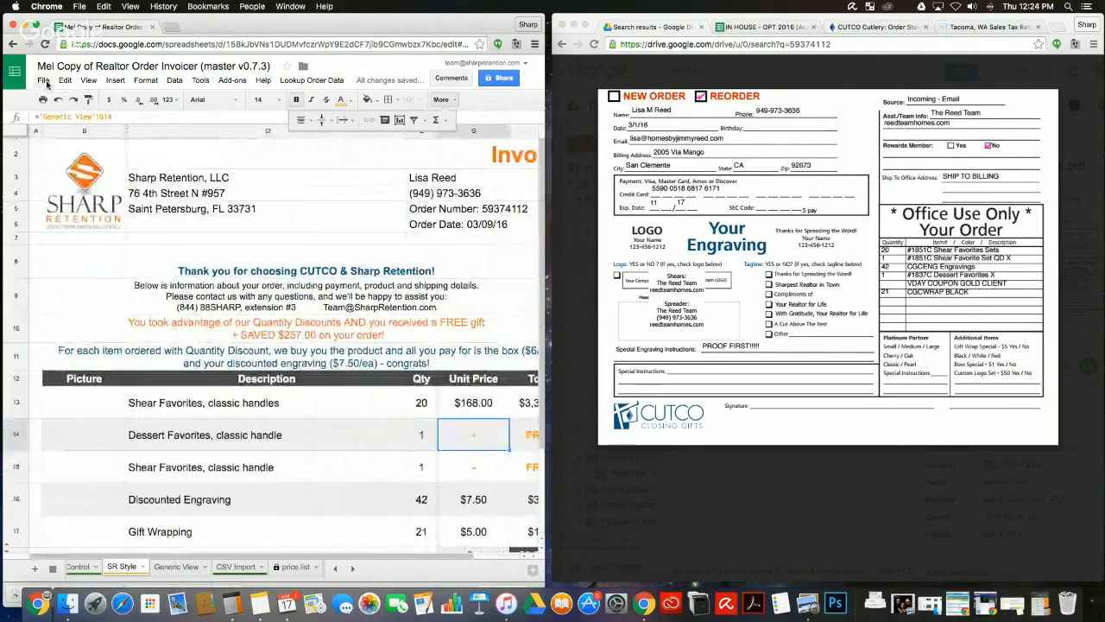
# Step: Choose File > Download as > PDF document (.pdf) for the SR Style sheet
pyautogui.click(45, 81)
pyautogui.moveTo(129, 277)
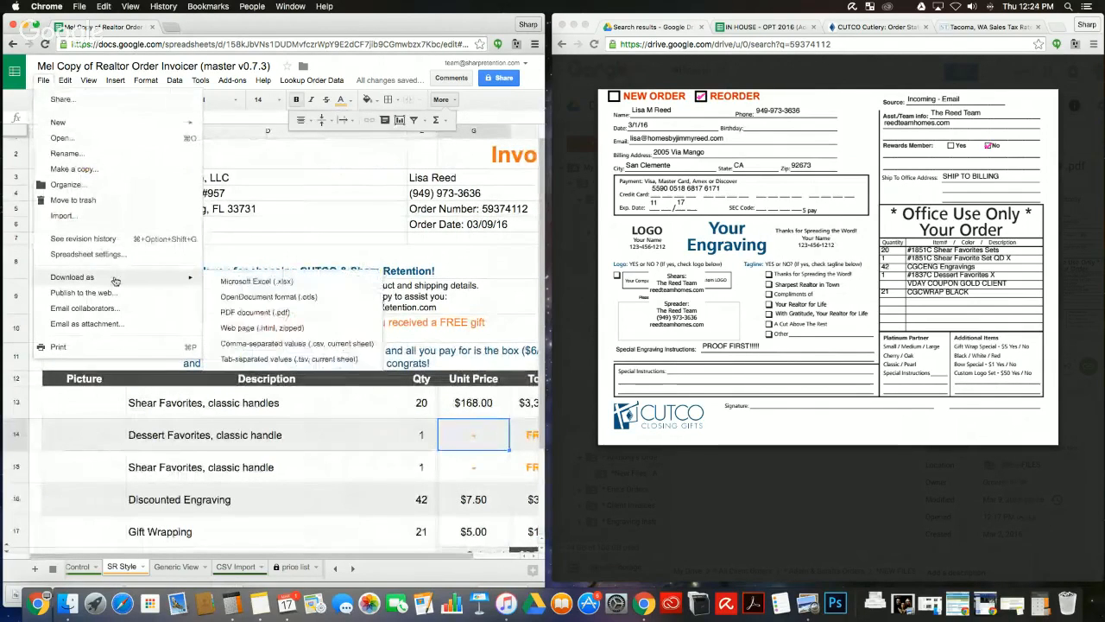
pyautogui.click(273, 312)
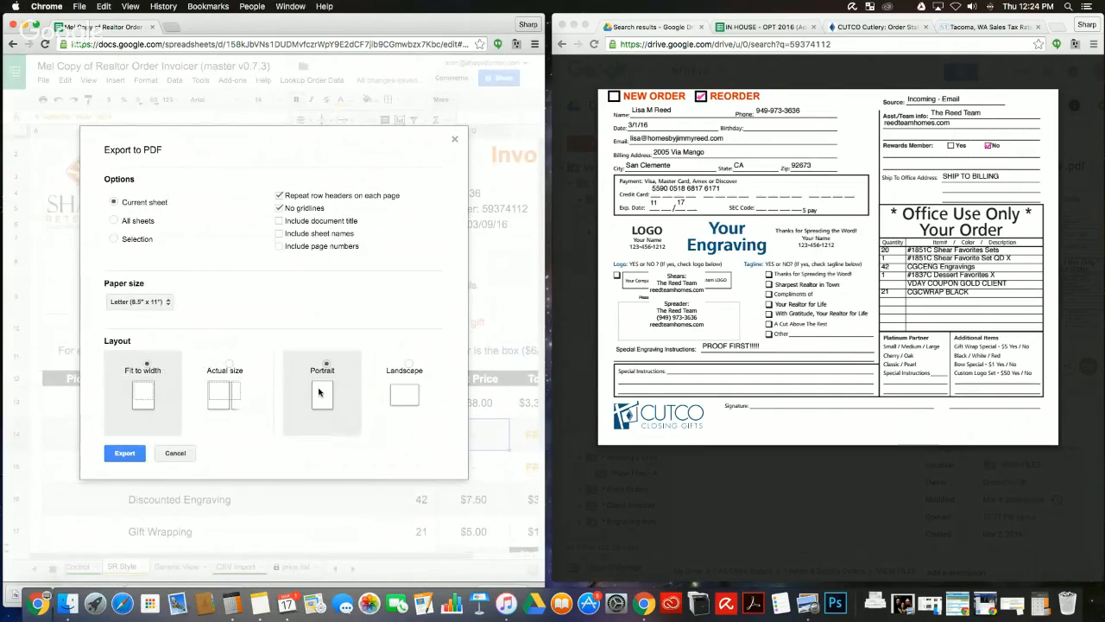
# Step: Export the invoice sheet to PDF and check it in the Downloads stack
pyautogui.click(124, 452)
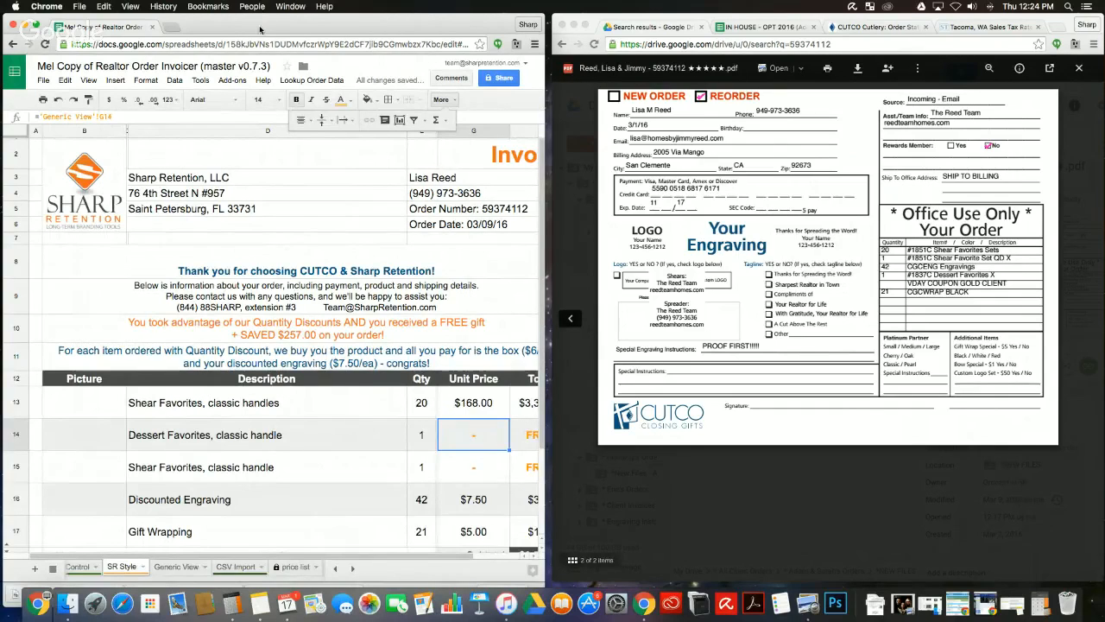
pyautogui.moveTo(259, 31); pyautogui.dragTo(290, 9)
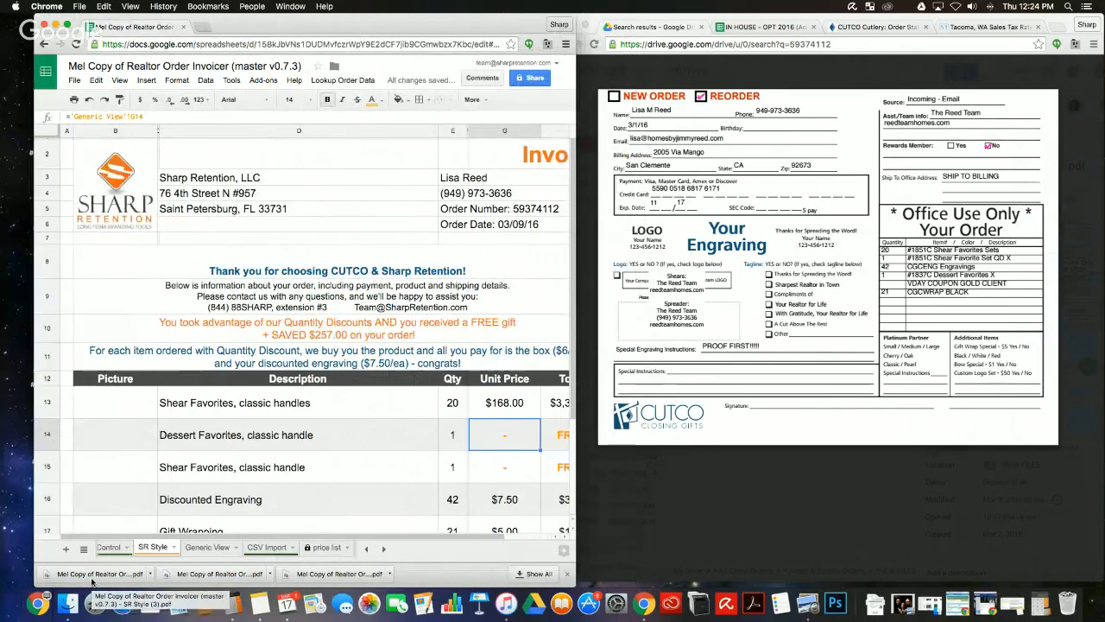
pyautogui.click(879, 600)
# Step: Snap the Chrome spreadsheet window to the left half of the screen beside the order form
pyautogui.moveTo(881, 538); pyautogui.dragTo(884, 546)
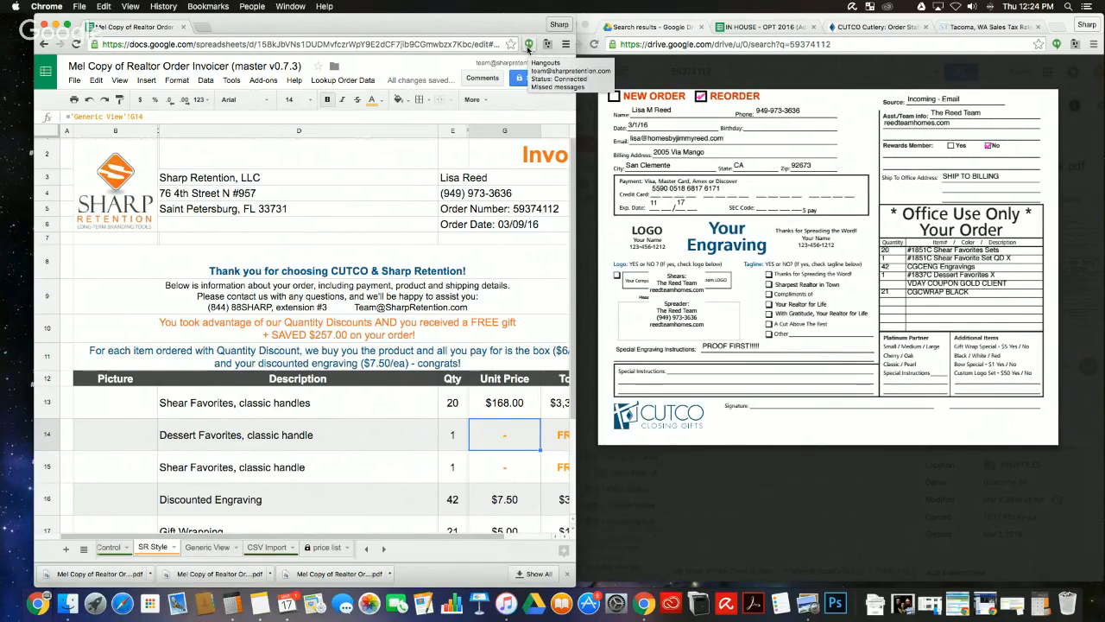
pyautogui.click(529, 45)
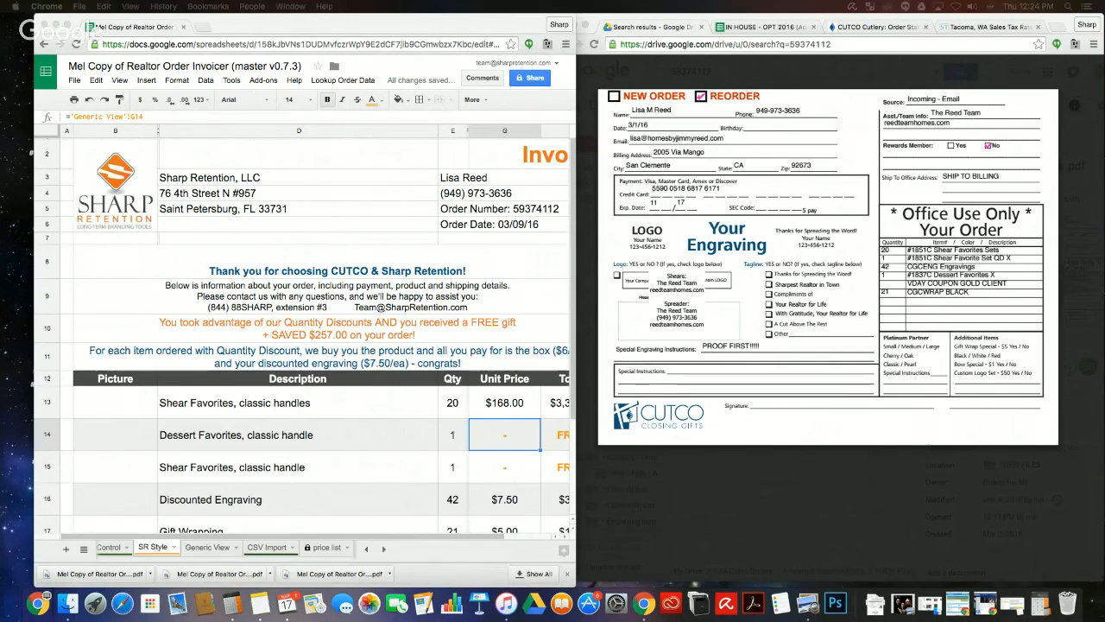
pyautogui.click(421, 26)
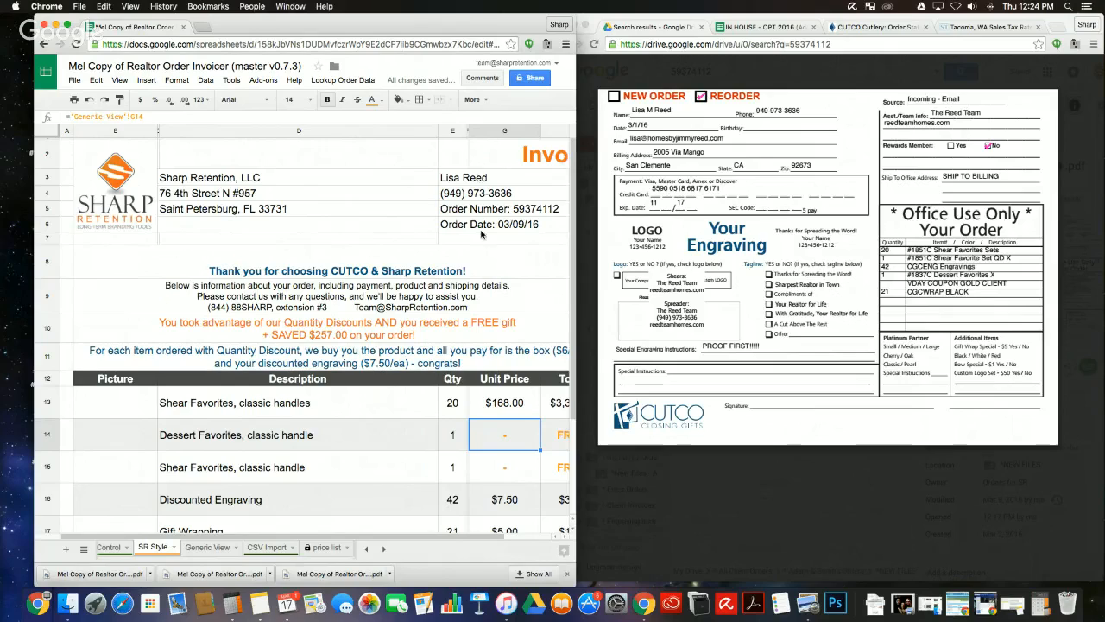
pyautogui.moveTo(421, 27); pyautogui.dragTo(8, 259)
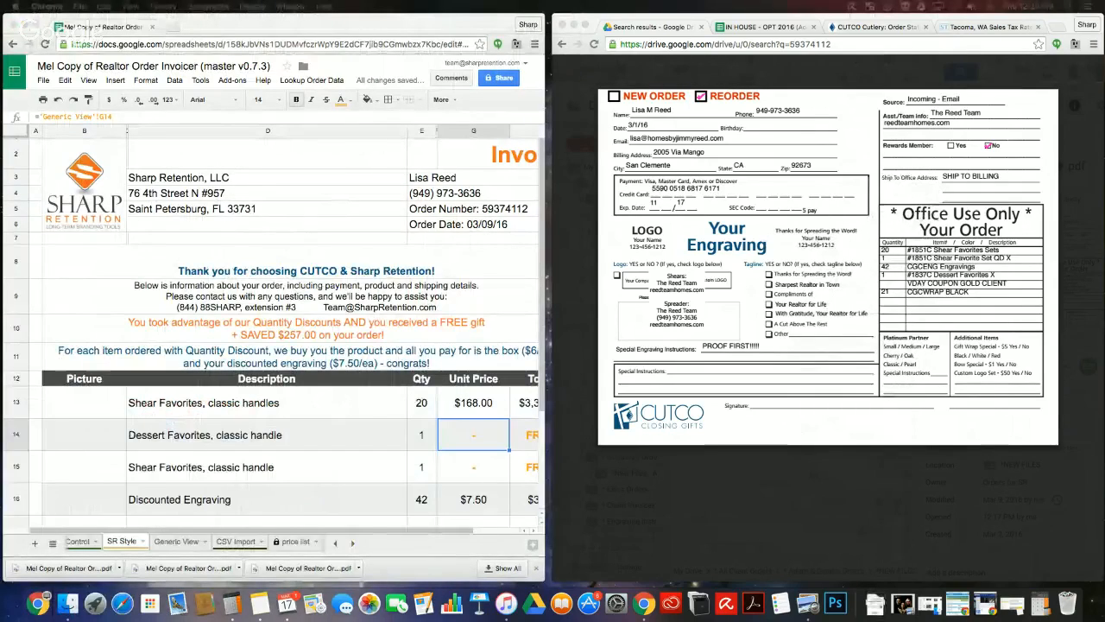
# Step: Rename the invoice PDF to the client's name, 'INVC' and the order number
pyautogui.moveTo(198, 19); pyautogui.dragTo(363, 19)
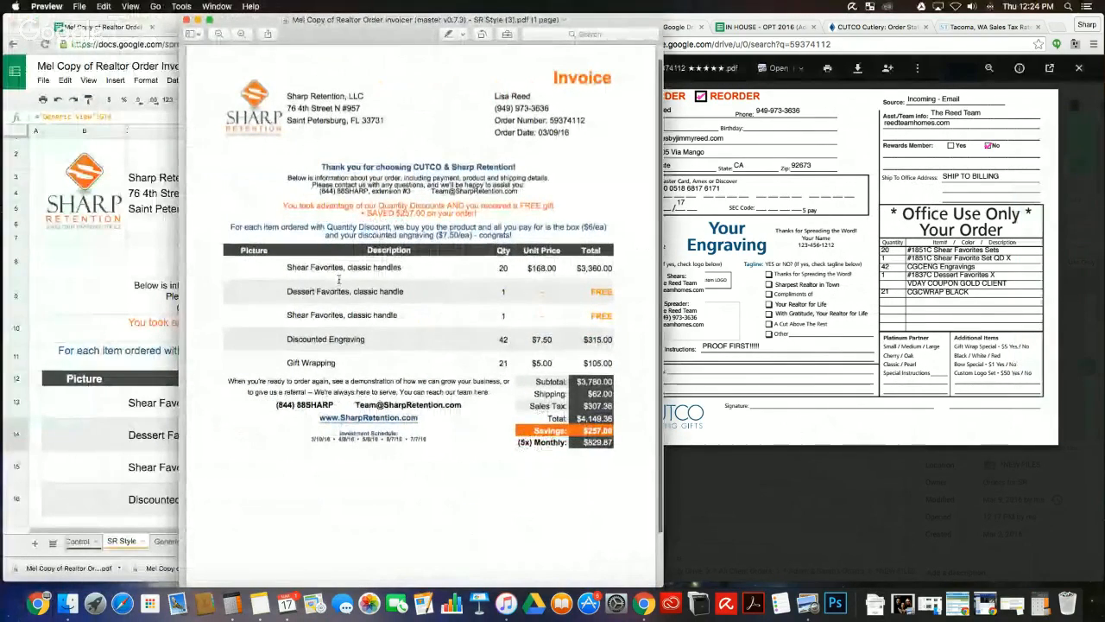
pyautogui.scroll(-5, 338, 281)
pyautogui.scroll(5, 339, 280)
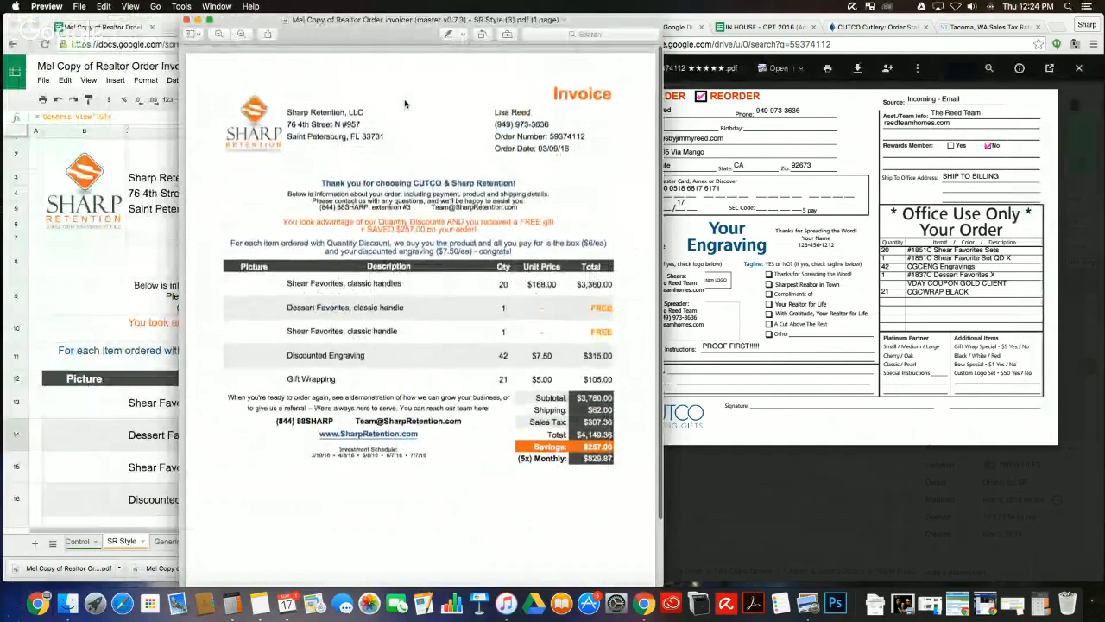
pyautogui.click(422, 19)
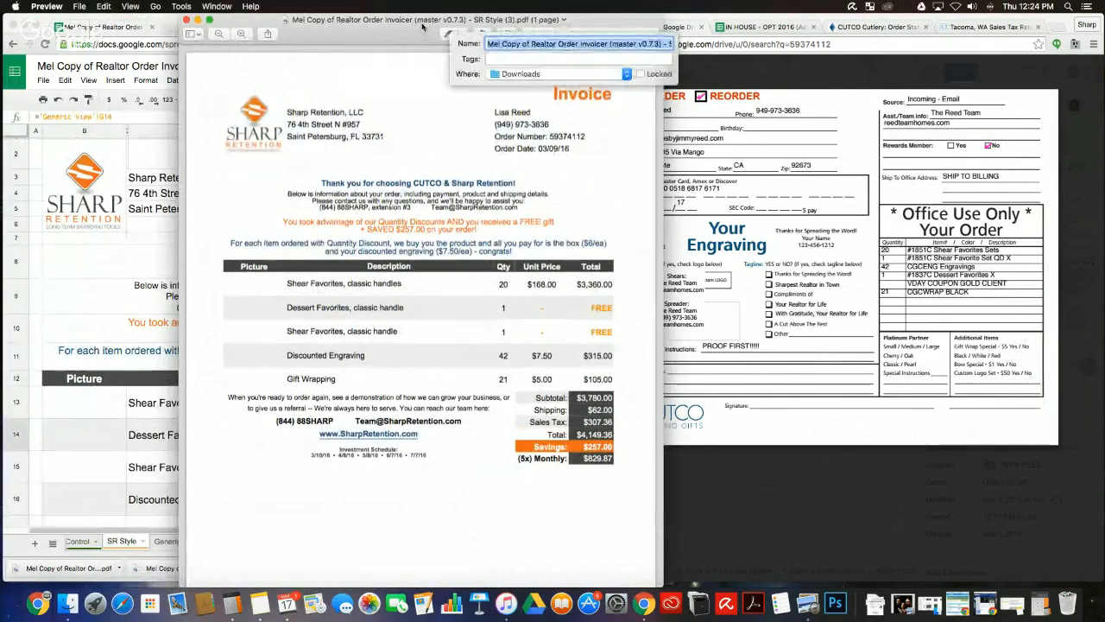
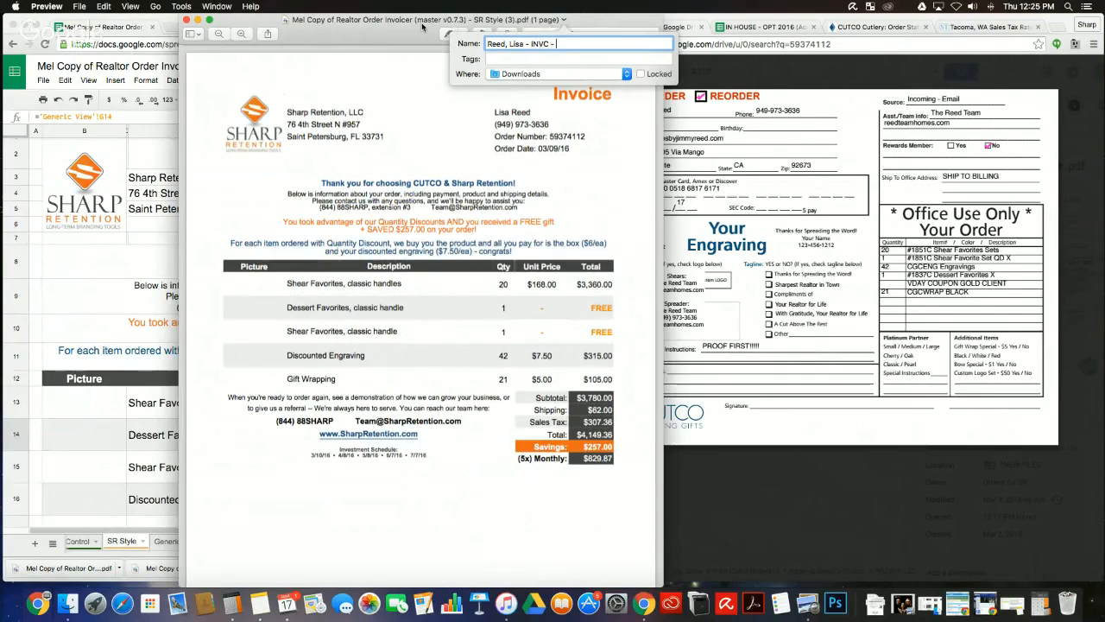
pyautogui.press('Return')
# Step: Set the team's INVC folder as the save location and move Preview to the right half
pyautogui.click(435, 19)
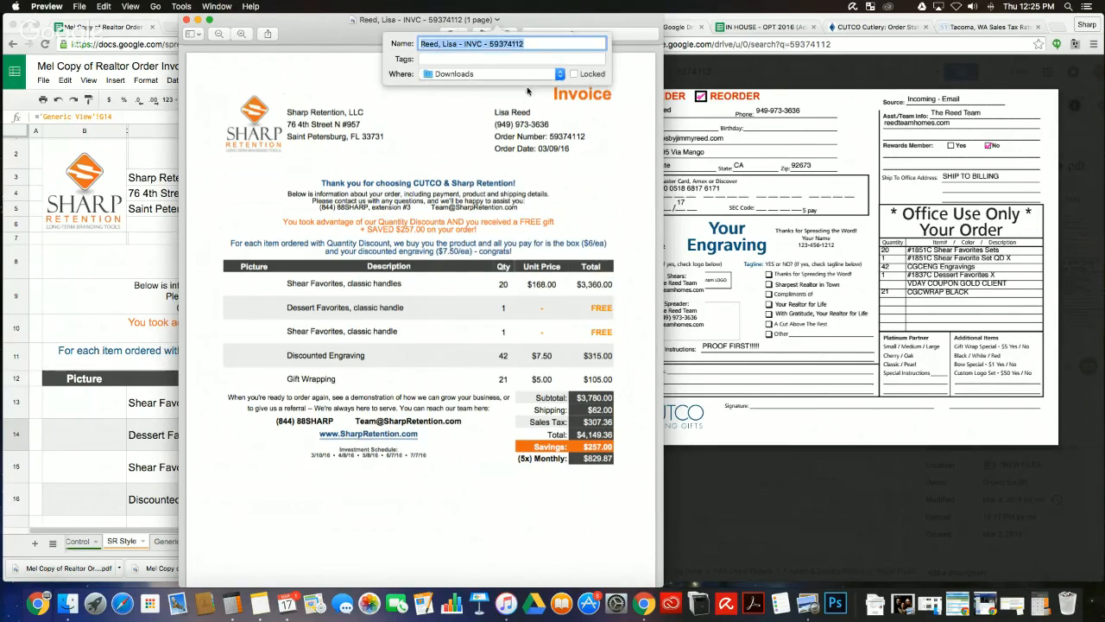
pyautogui.click(521, 75)
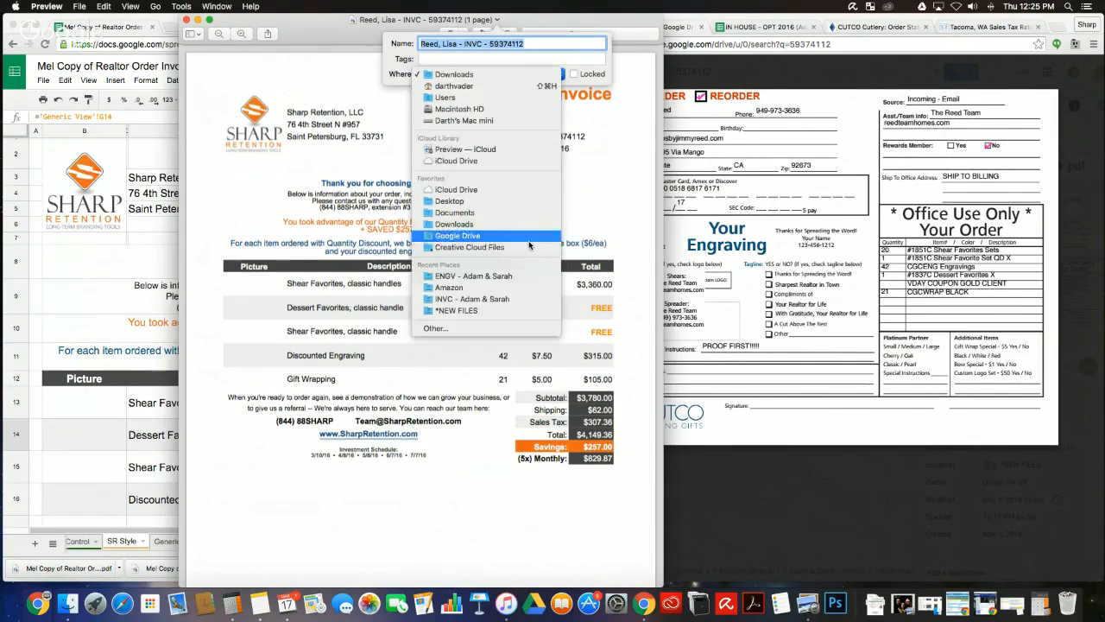
pyautogui.click(508, 300)
pyautogui.moveTo(337, 20); pyautogui.dragTo(725, 20)
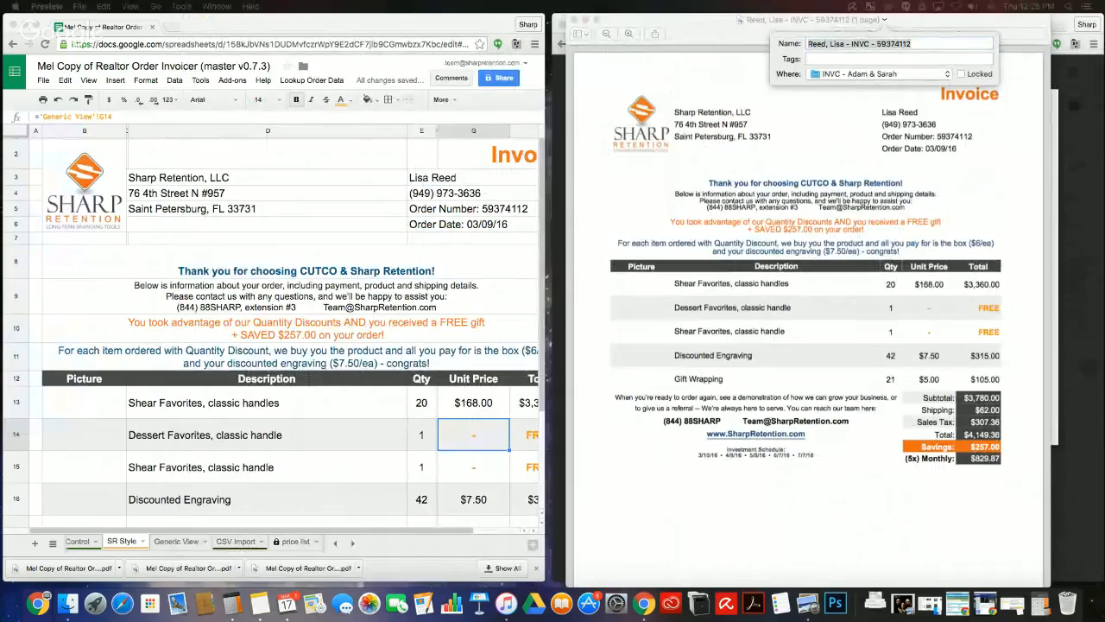
# Step: Compose a new Gmail message with both clients added as recipients by name search
pyautogui.moveTo(103, 26); pyautogui.dragTo(46, 7)
pyautogui.click(53, 132)
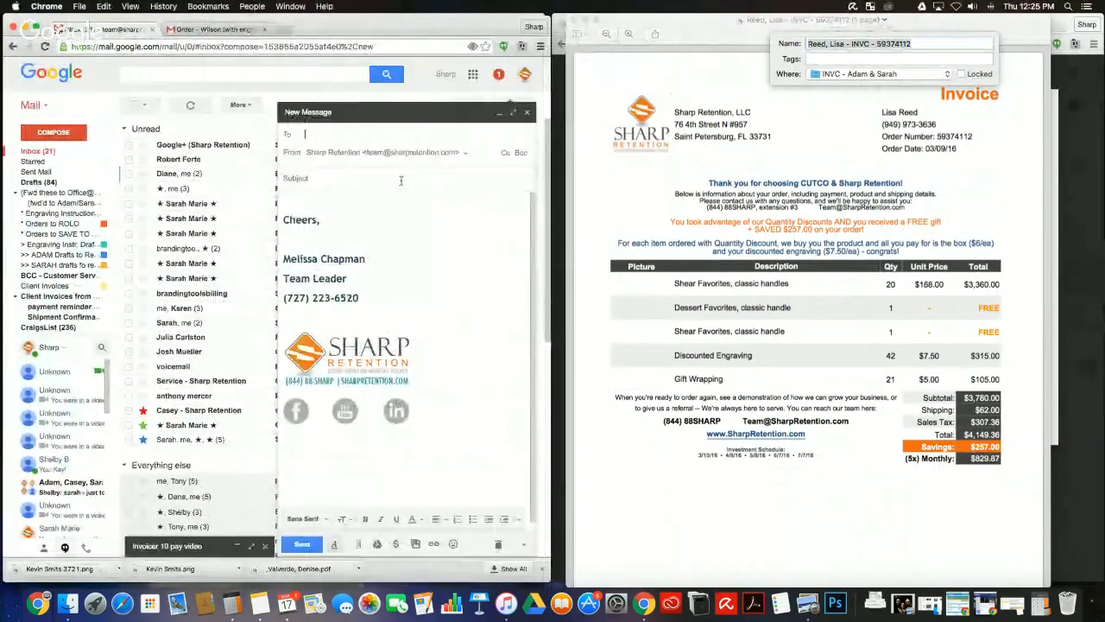
pyautogui.write('lisa')
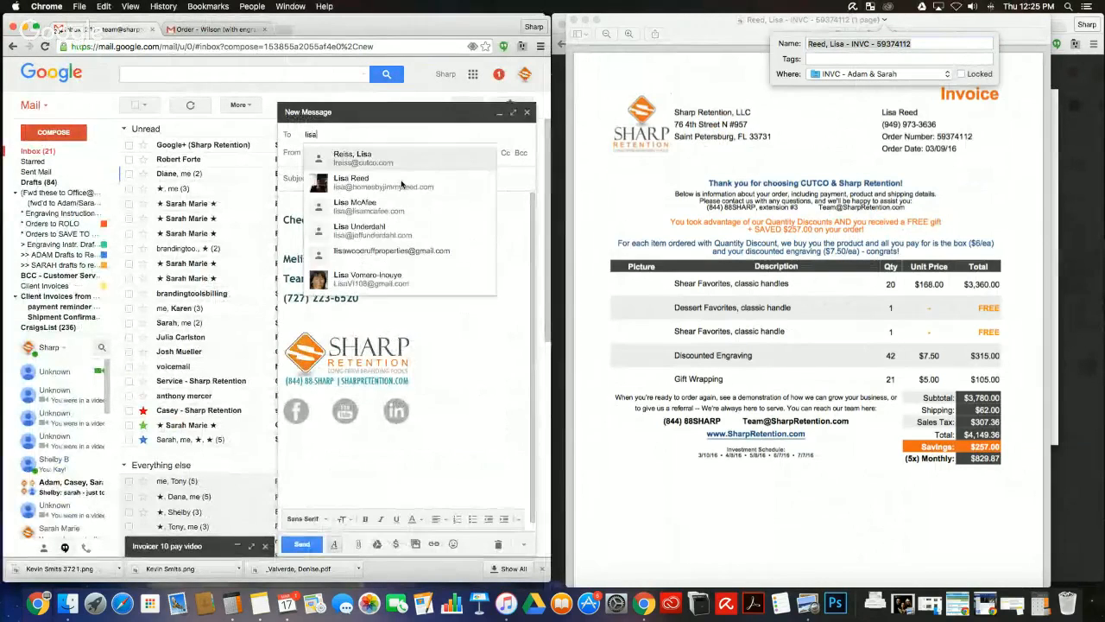
pyautogui.write(' re')
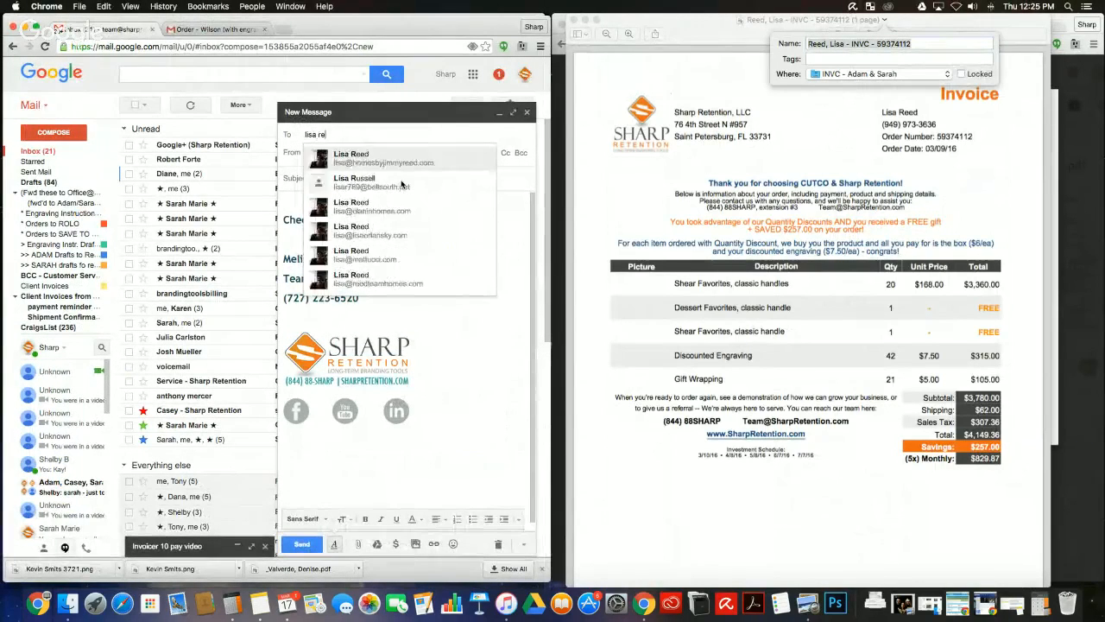
pyautogui.press('Return')
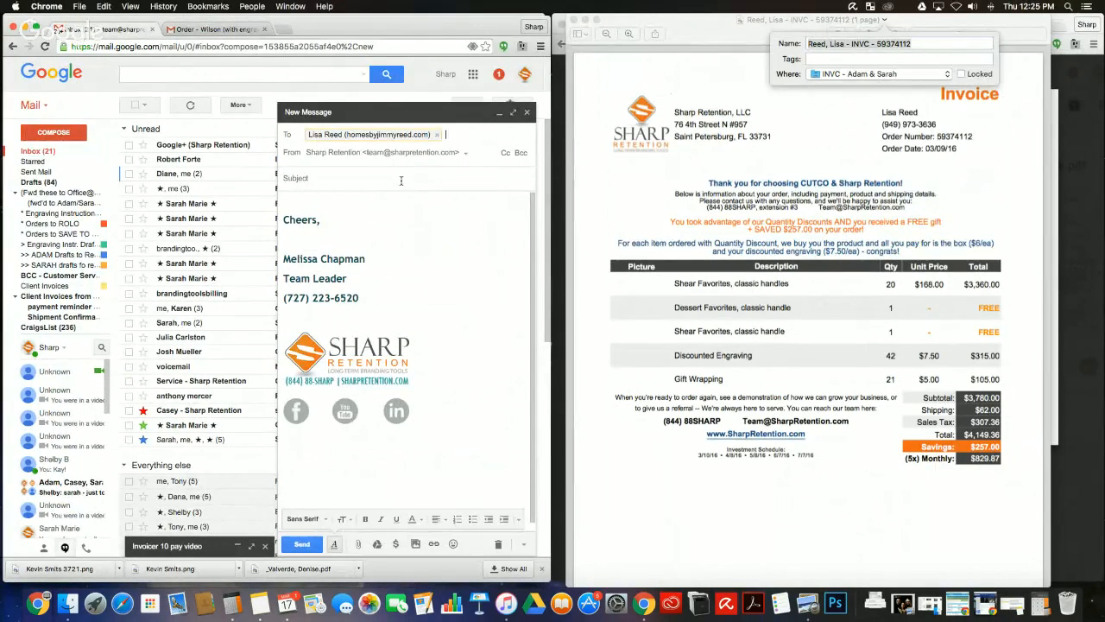
pyautogui.write('lis')
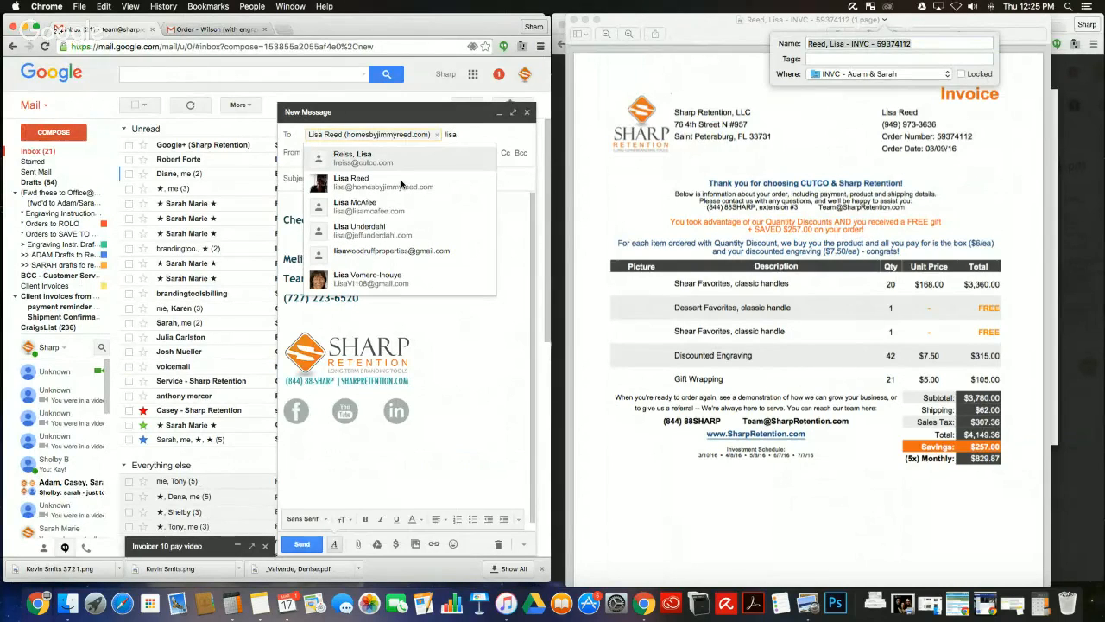
pyautogui.write('a')
pyautogui.press('BackSpace')
pyautogui.press('BackSpace')
pyautogui.press('BackSpace')
pyautogui.press('BackSpace')
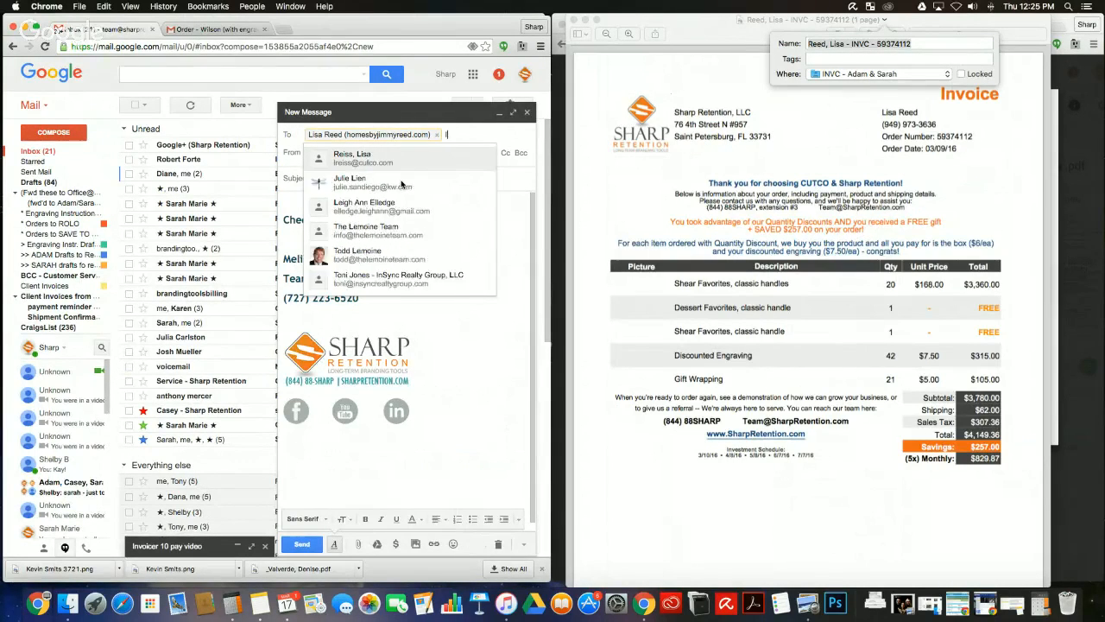
pyautogui.write('jimmy')
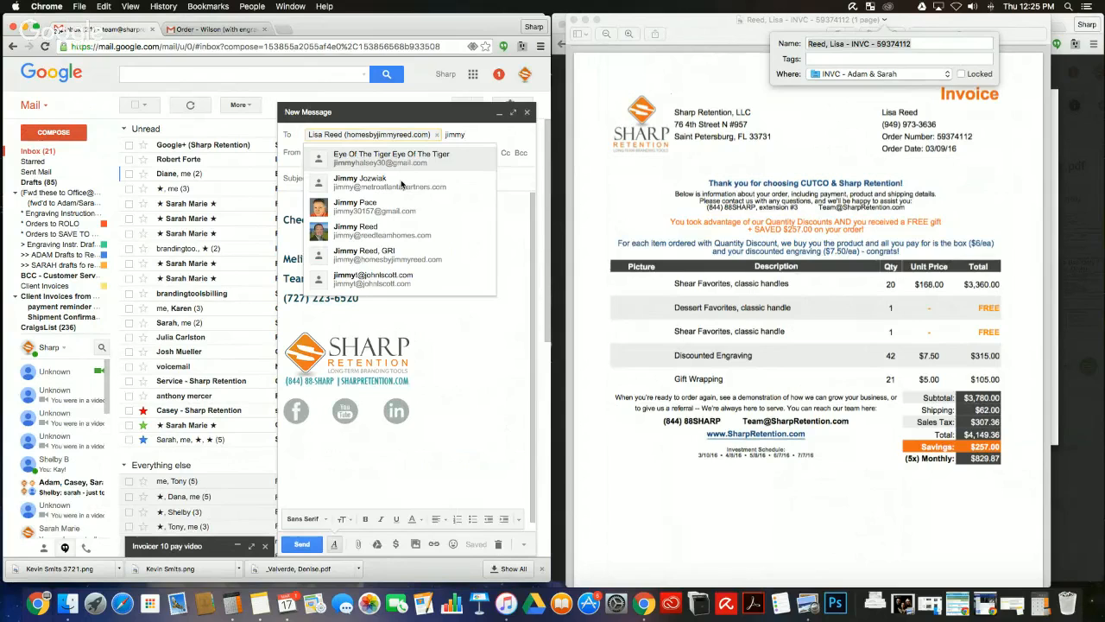
pyautogui.press('Down')
pyautogui.press('Down')
pyautogui.press('Down')
pyautogui.press('Down')
pyautogui.press('Up')
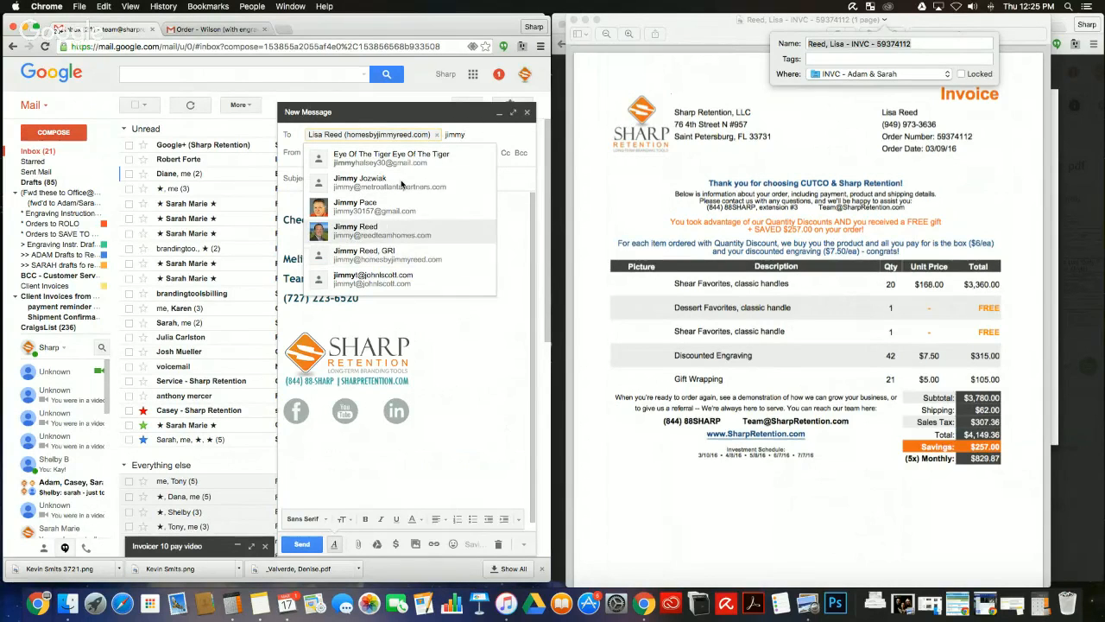
pyautogui.press('Return')
pyautogui.press('Tab')
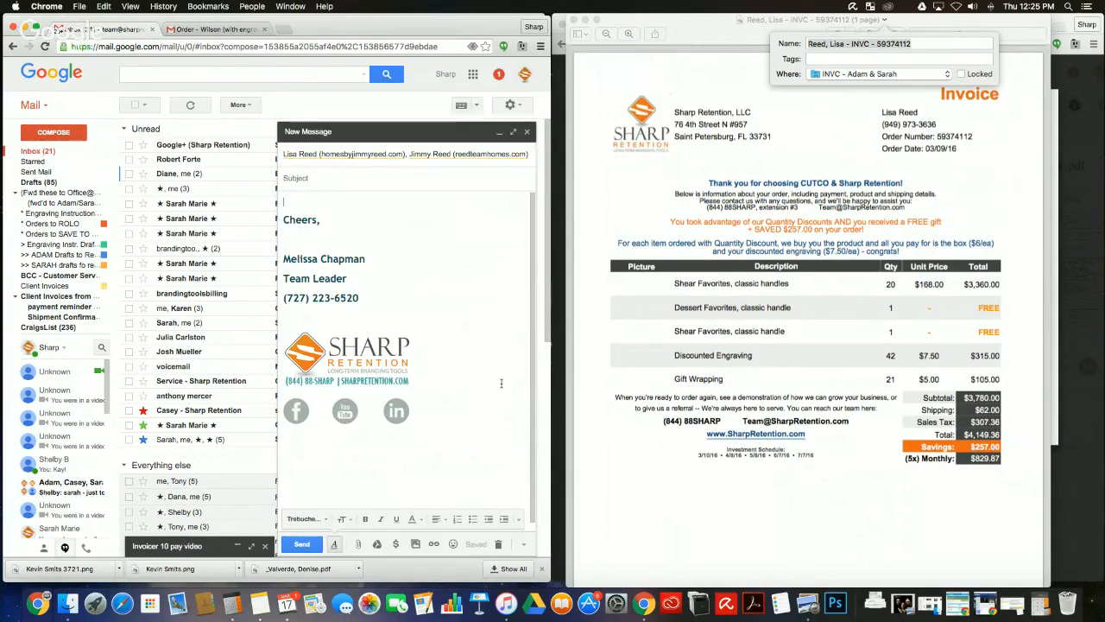
# Step: Insert the 'CUTCO - Your Invoice' canned response, greet the clients by first name, and copy the order number
pyautogui.click(523, 544)
pyautogui.moveTo(520, 481)
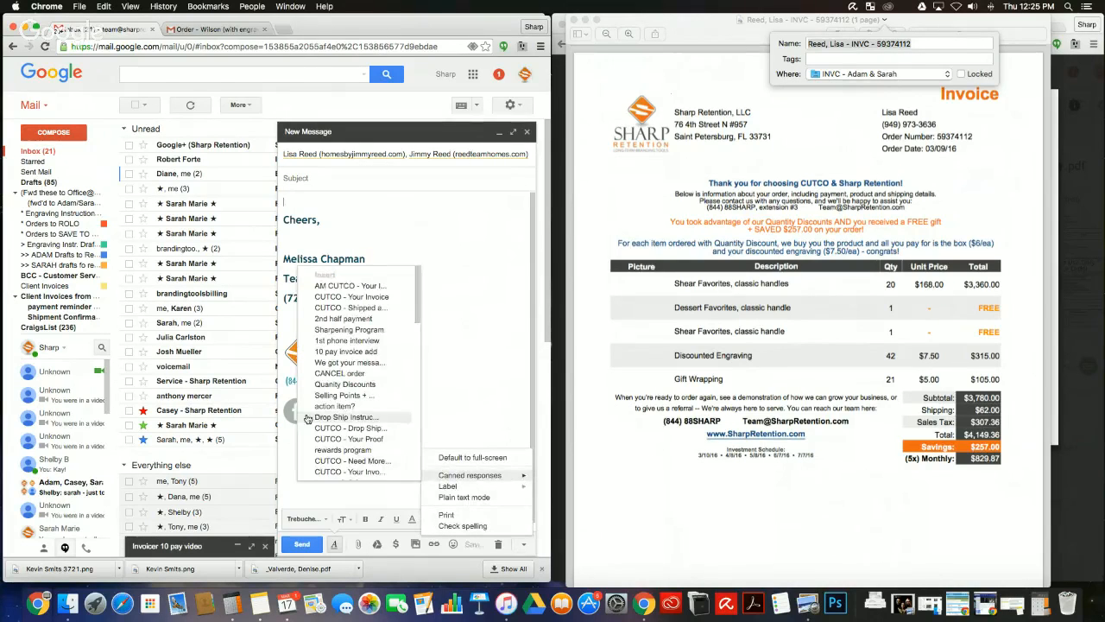
pyautogui.click(347, 294)
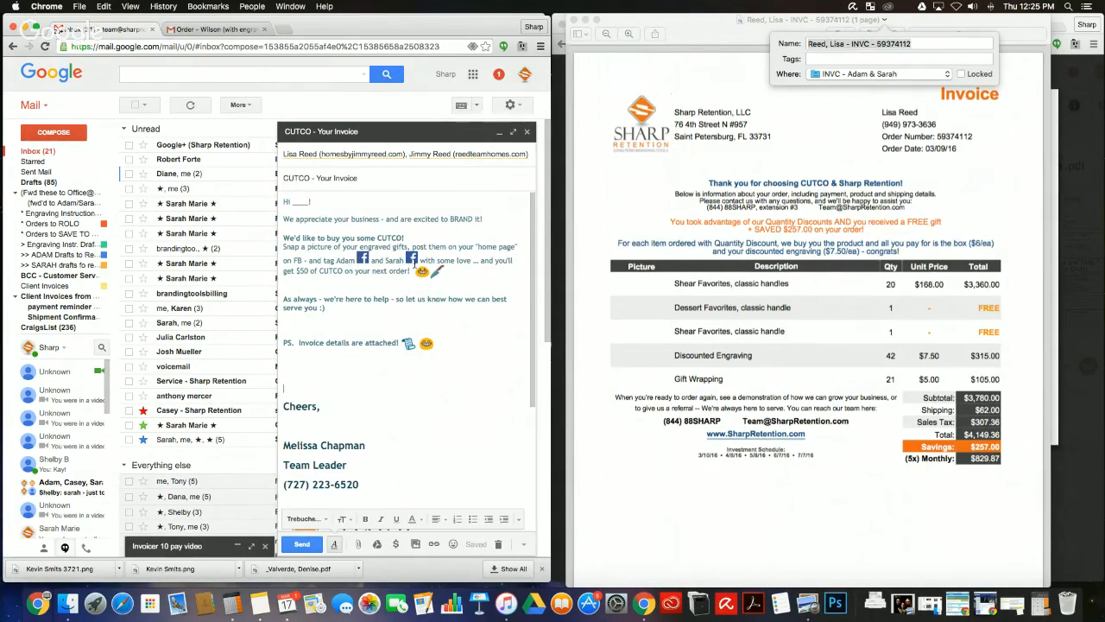
pyautogui.click(412, 259)
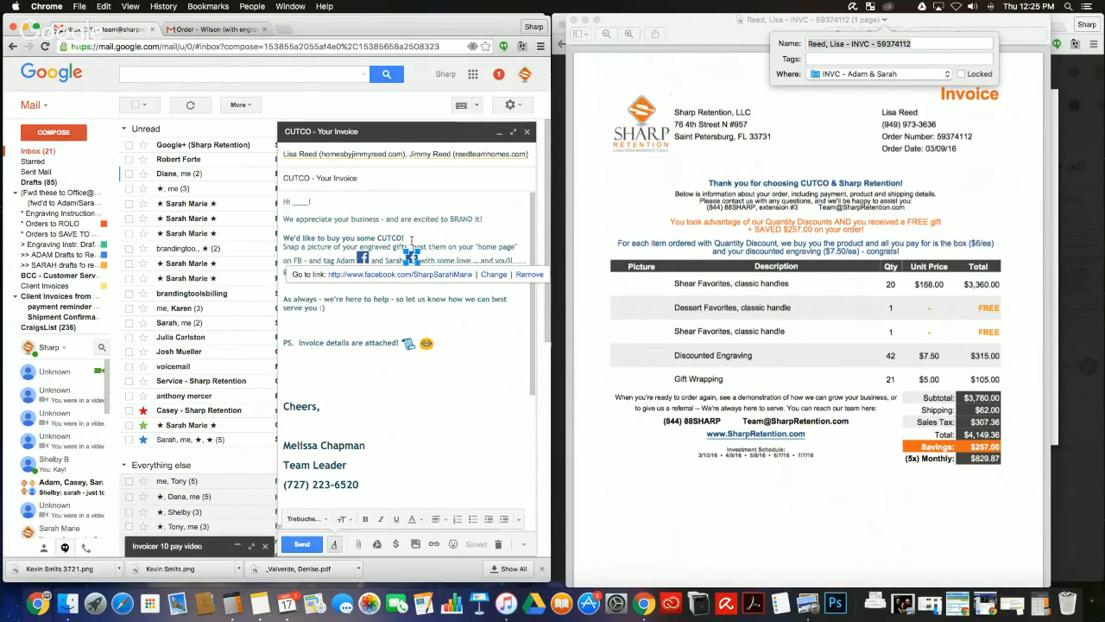
pyautogui.click(376, 224)
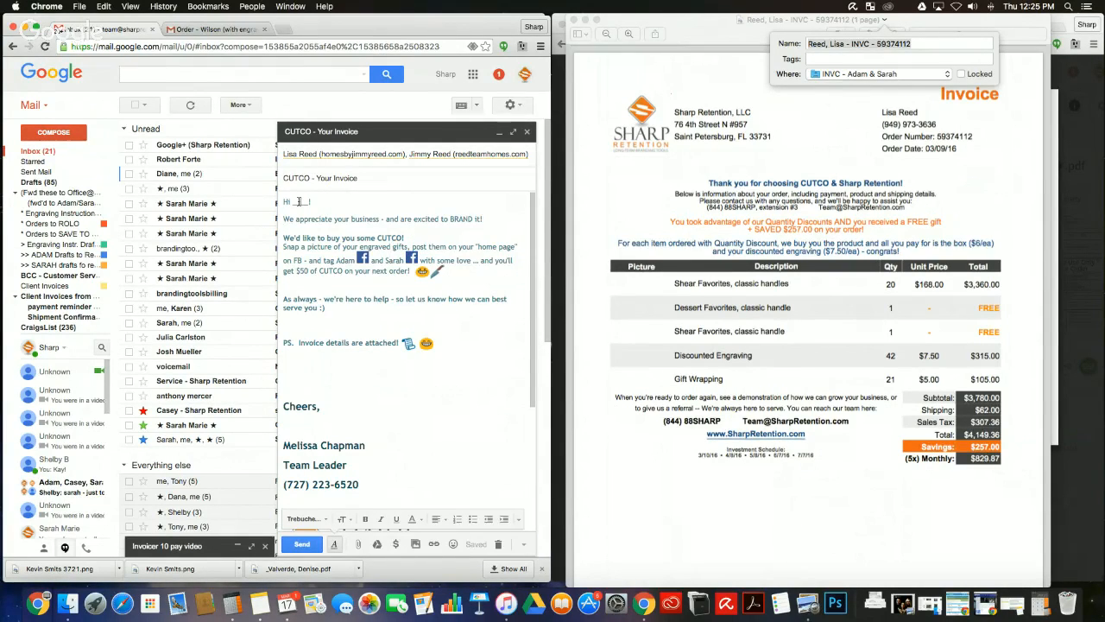
pyautogui.write('Lisa & Jimmy')
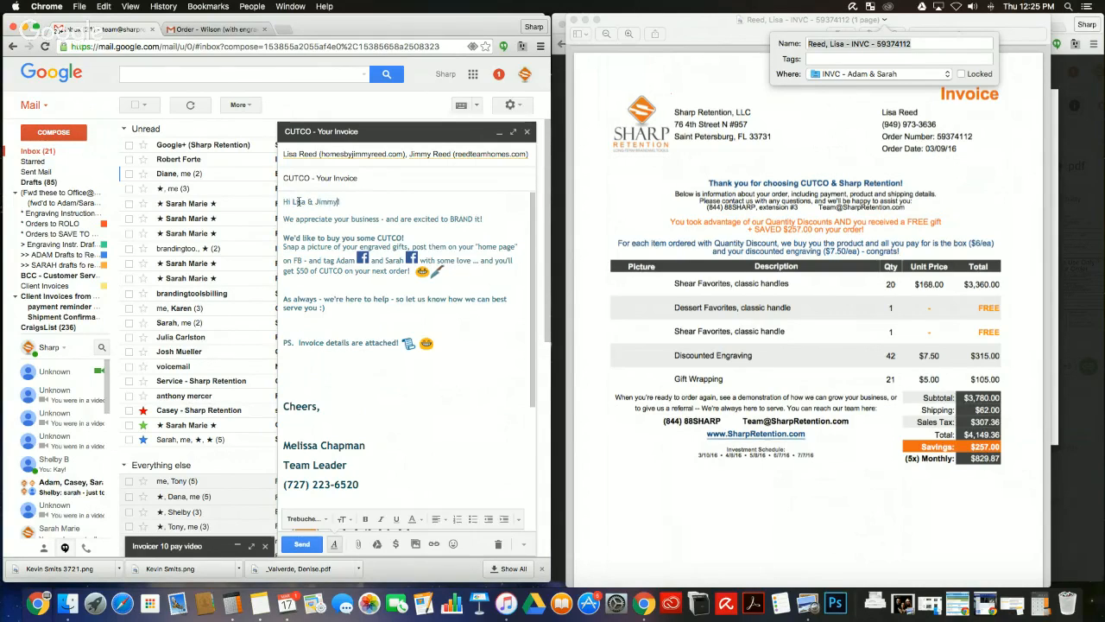
pyautogui.doubleClick(894, 45)
pyautogui.press('super+c')
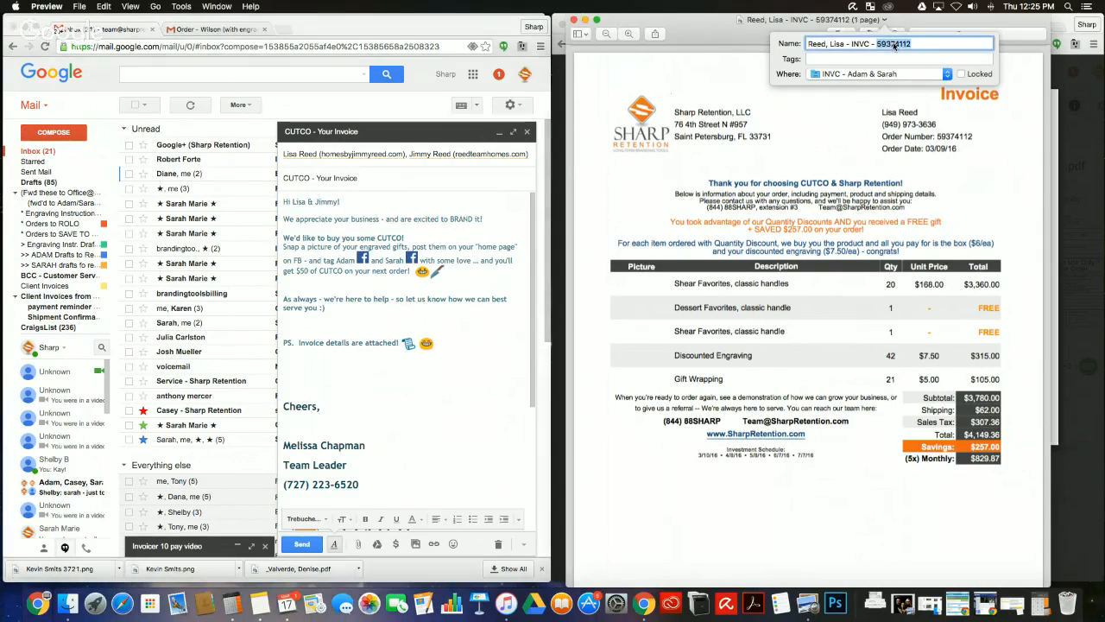
pyautogui.click(369, 459)
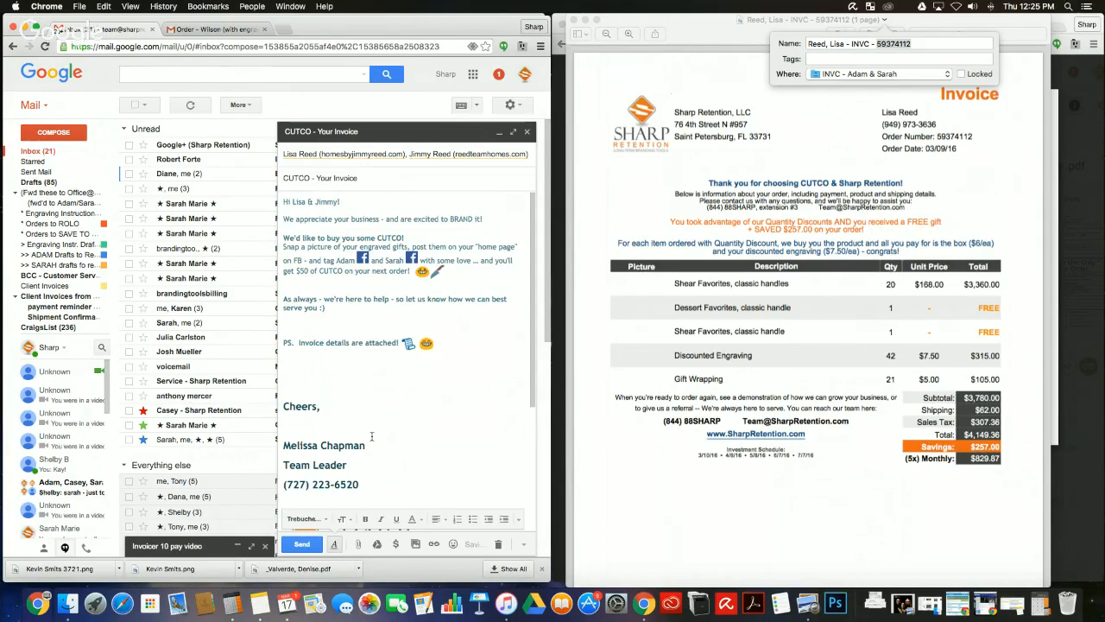
# Step: Attach the client's INVC invoice PDF from Google Drive, found by searching the order number
pyautogui.click(376, 544)
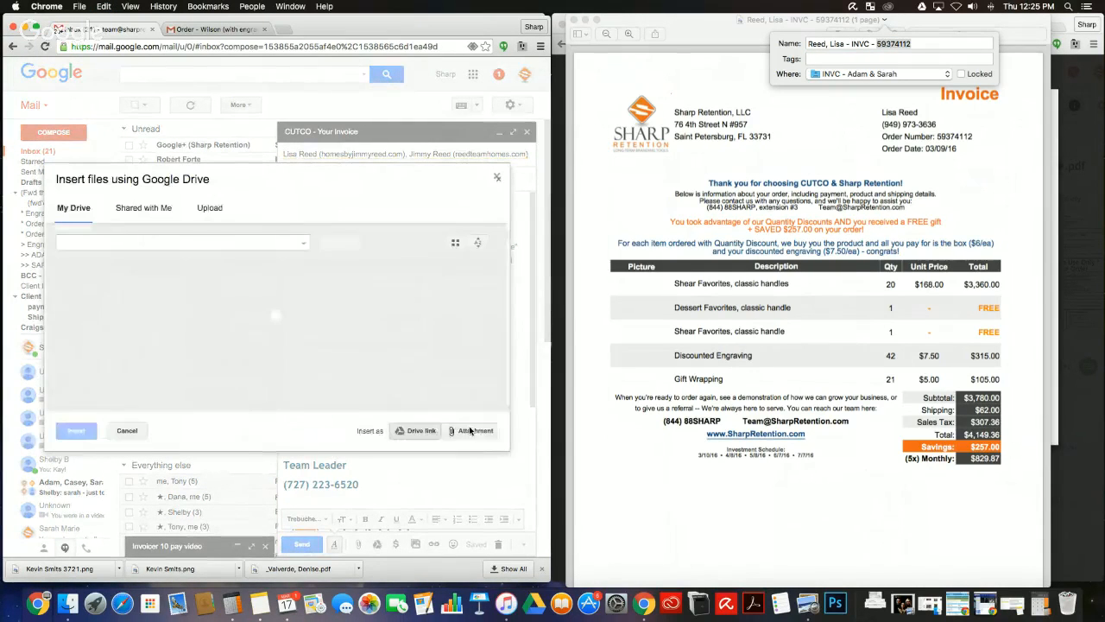
pyautogui.click(470, 430)
pyautogui.click(197, 241)
pyautogui.press('super+v')
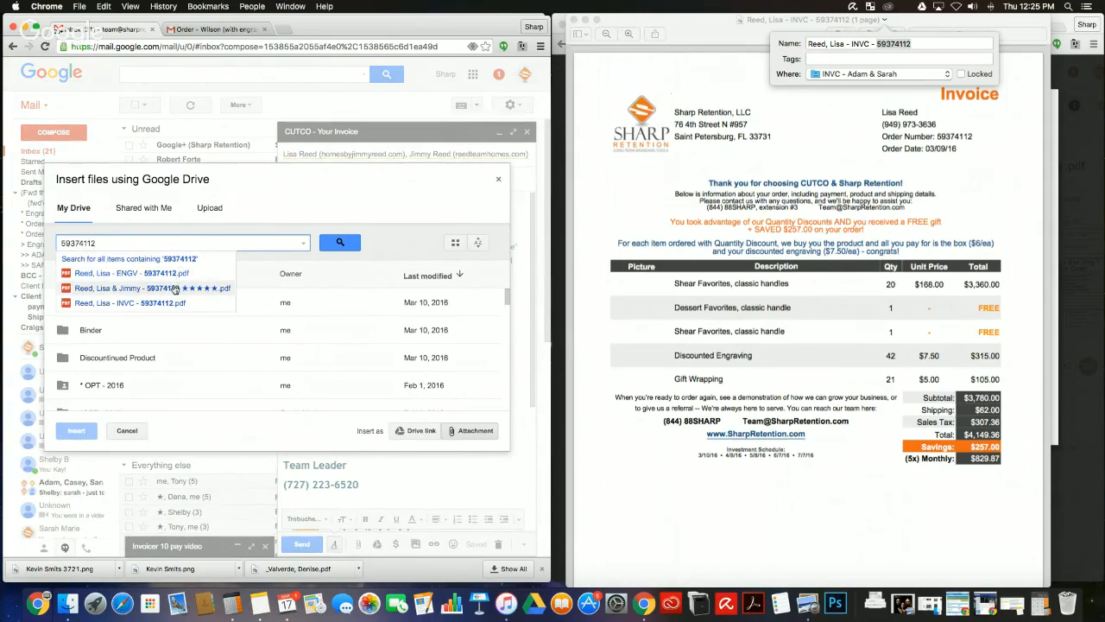
pyautogui.click(130, 302)
pyautogui.scroll(5, 364, 418)
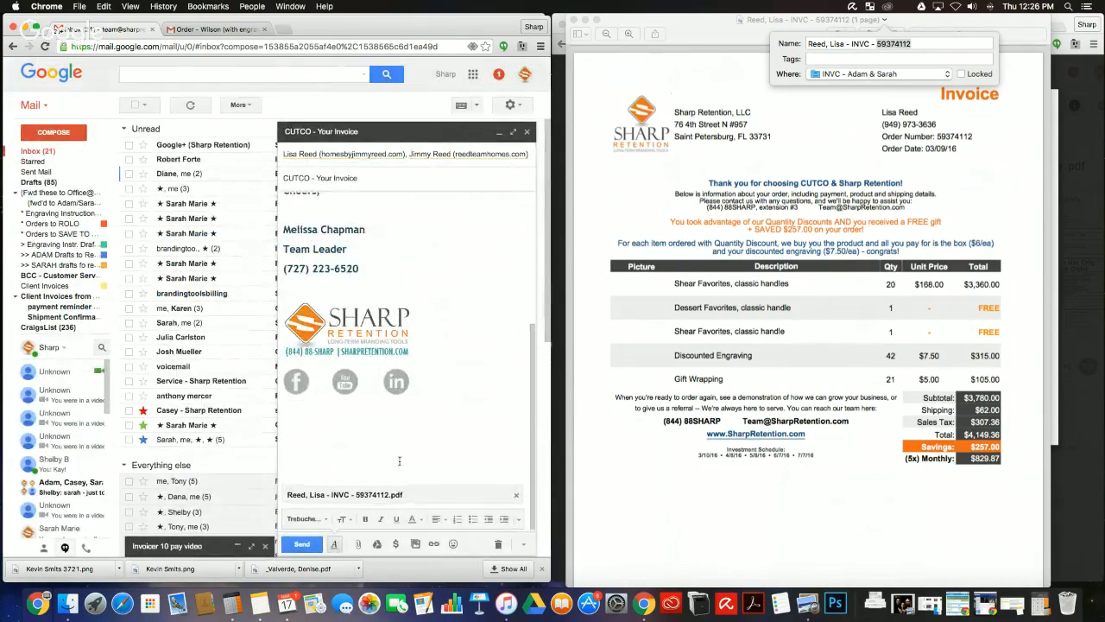
pyautogui.scroll(-5, 398, 465)
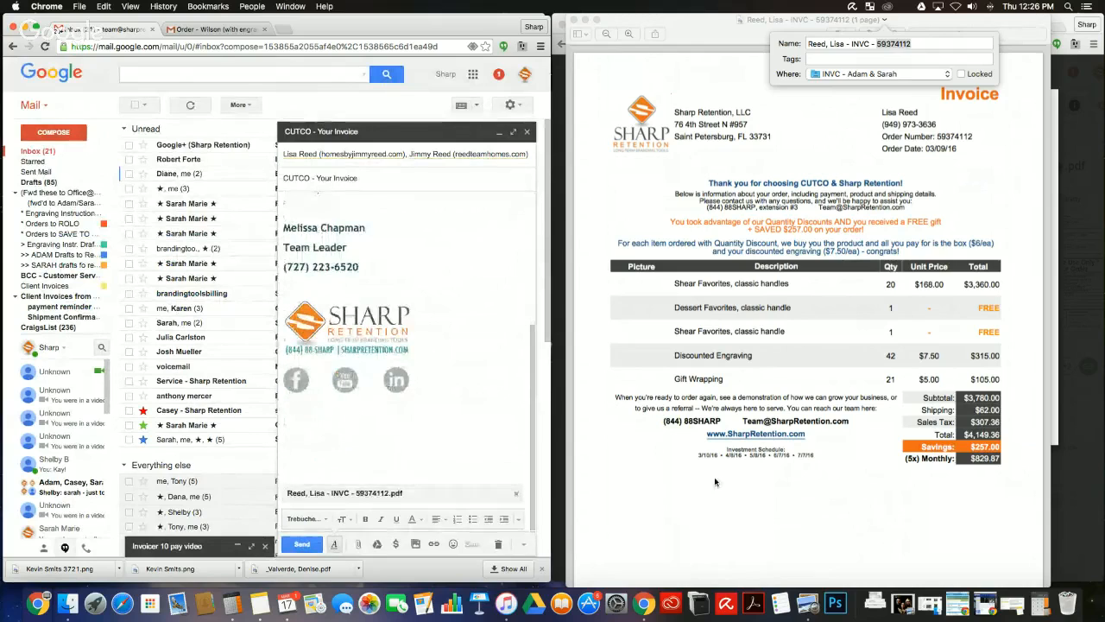
# Step: Send the invoice email and minimize the Preview invoice window
pyautogui.press('super+Tab')
pyautogui.click(302, 545)
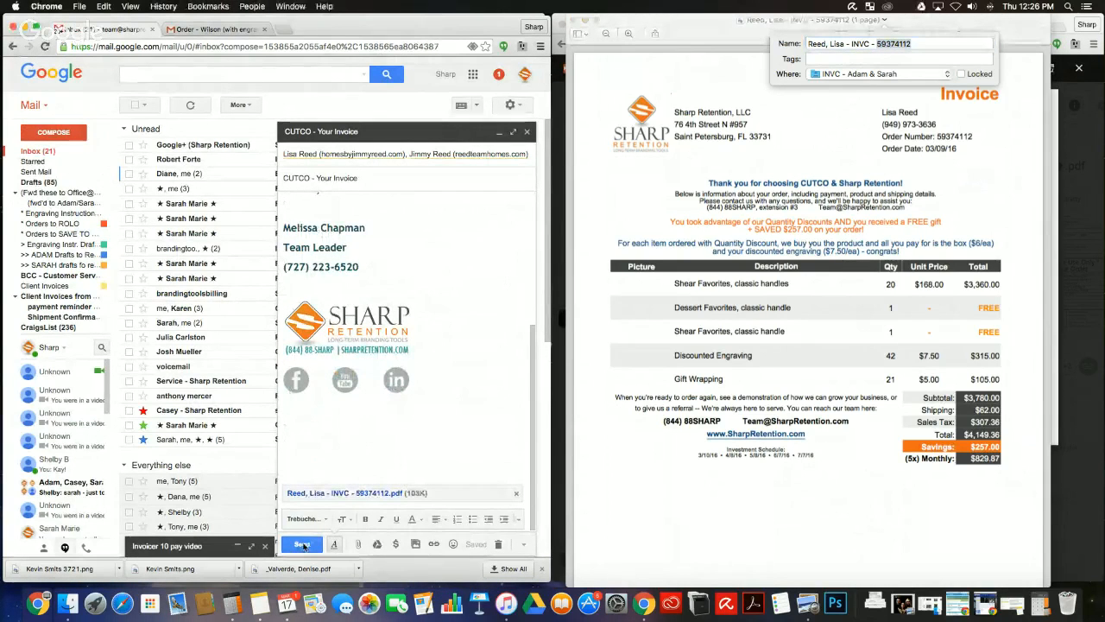
pyautogui.click(584, 20)
pyautogui.click(584, 21)
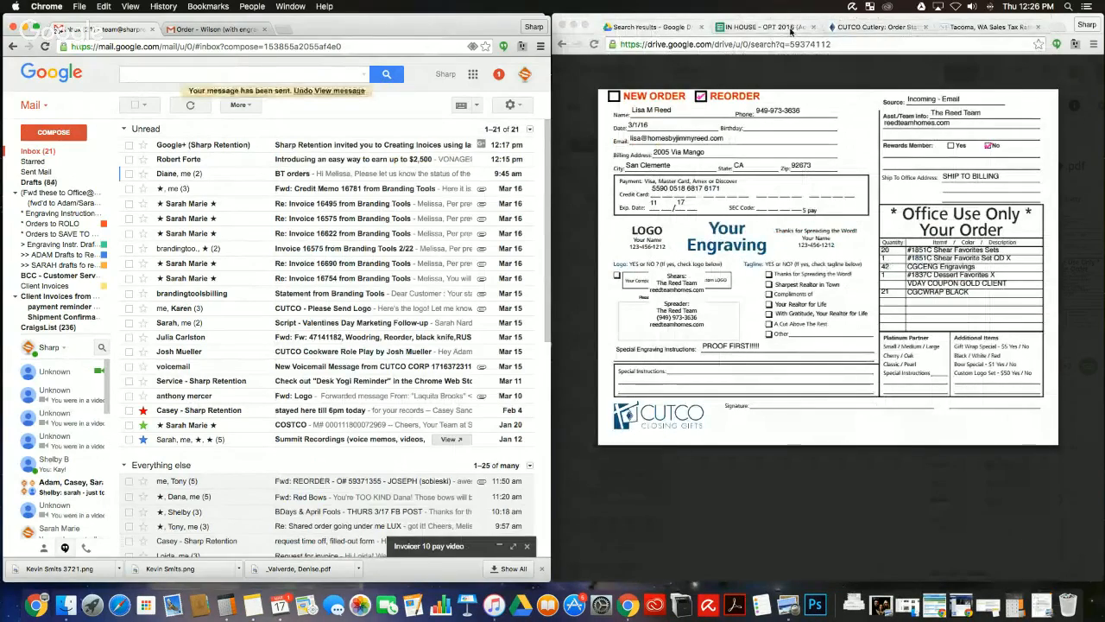
# Step: Enter an x in cell X19 under Invoice? in the IN HOUSE - OPT 2016 tab for row 19's order
pyautogui.click(790, 32)
pyautogui.click(589, 387)
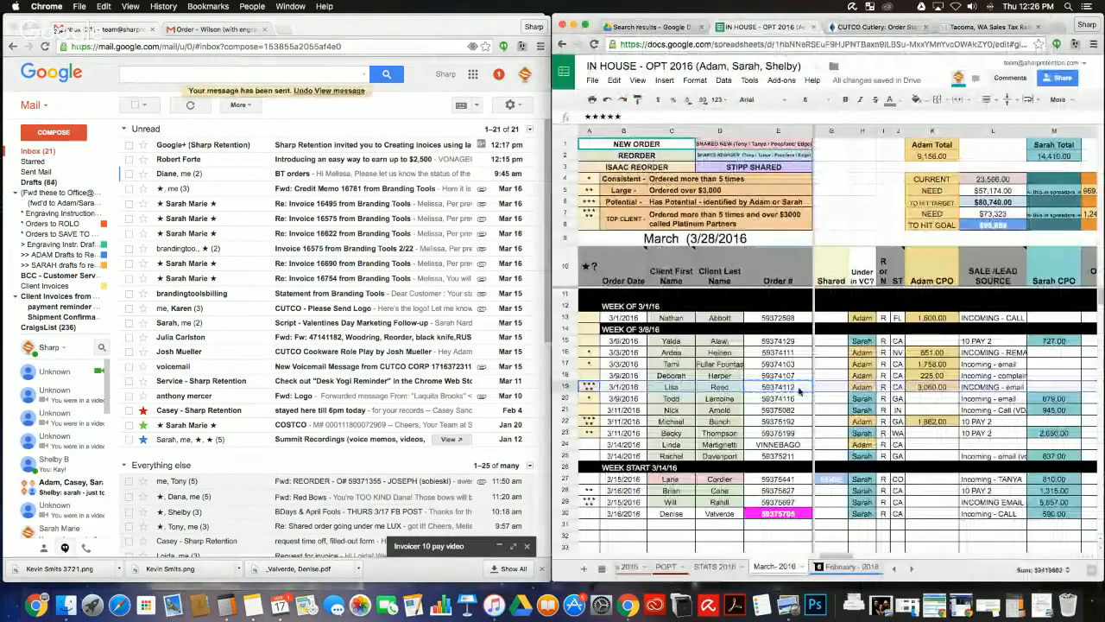
pyautogui.hscroll(3, 802, 391)
pyautogui.hscroll(5, 802, 391)
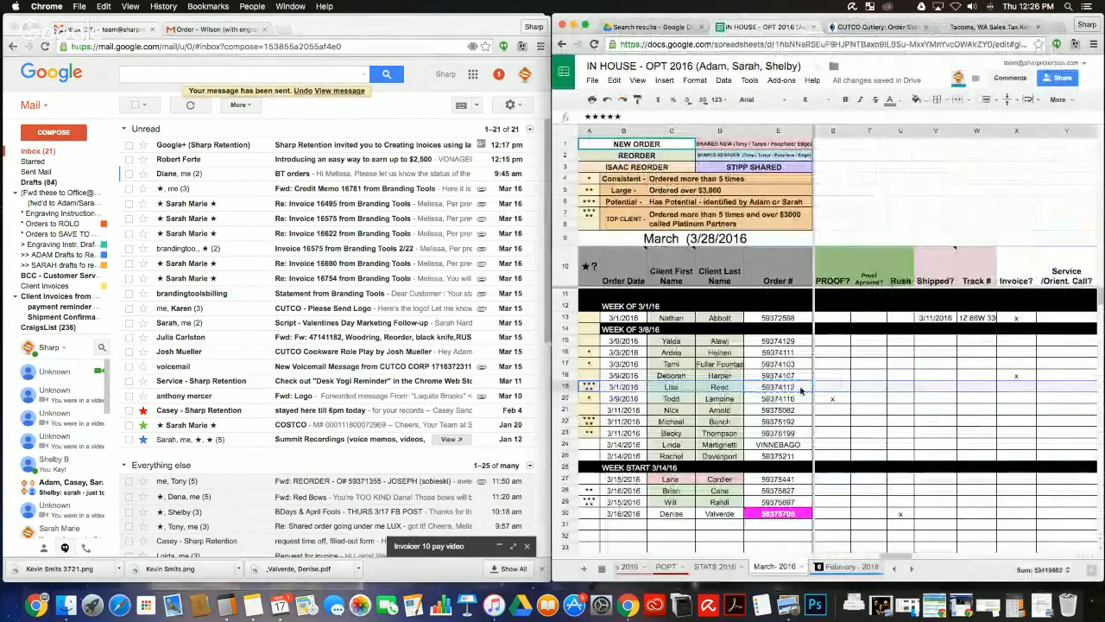
pyautogui.click(1014, 388)
pyautogui.write('x')
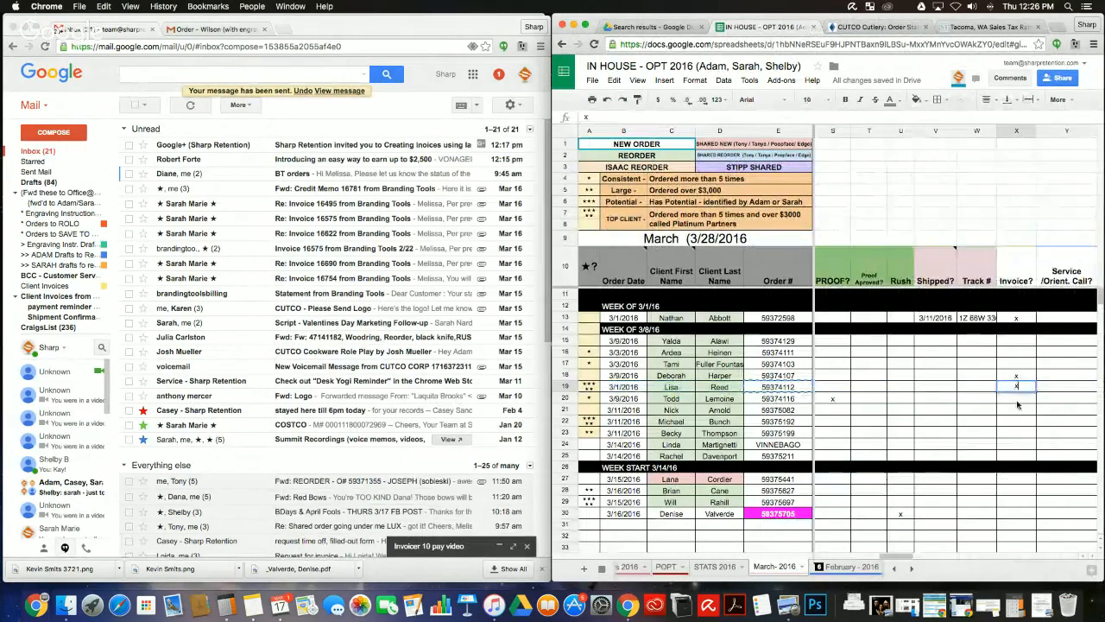
pyautogui.press('Return')
pyautogui.hscroll(-8, 1017, 404)
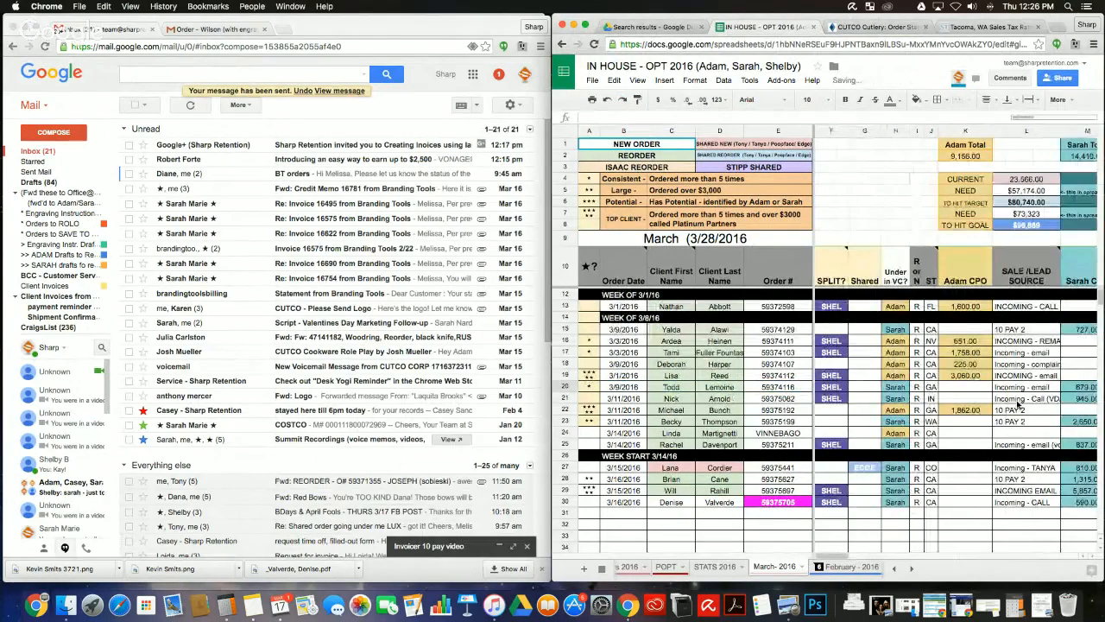